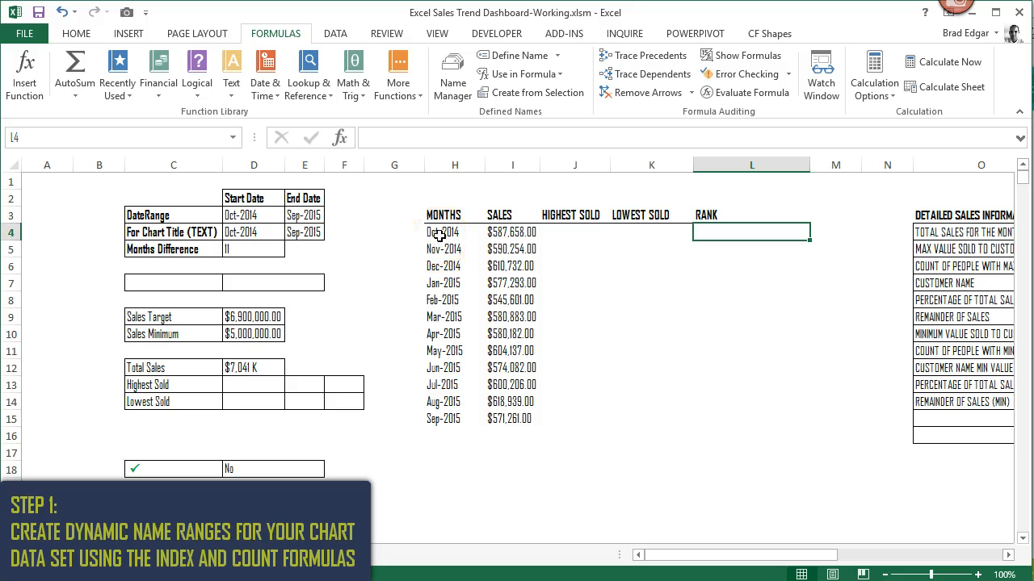
- Examine the reference formulas that define the ListMonths and ListSales named ranges and the cells they cover
{"action": "left_click", "coordinate": [441, 235]}
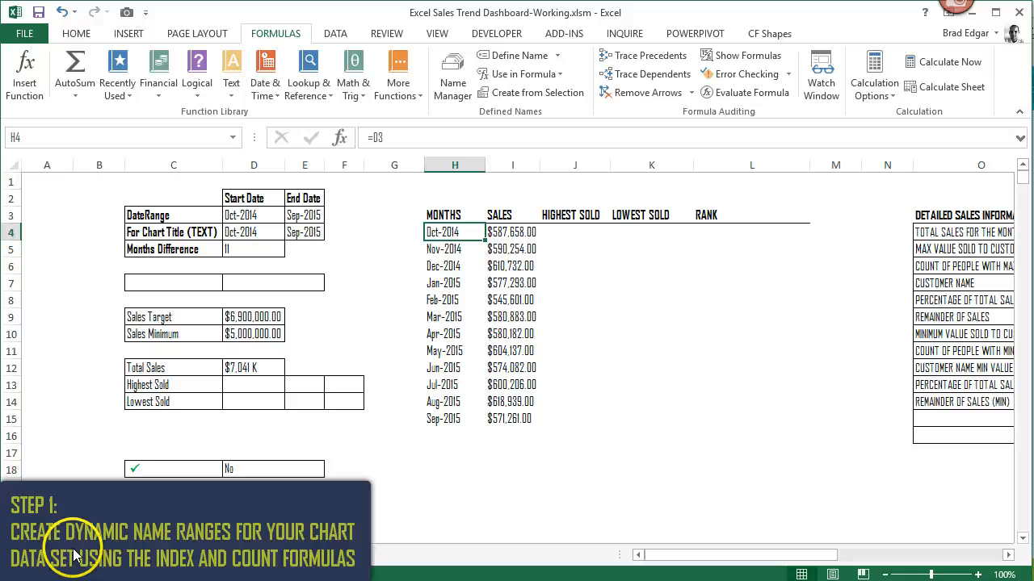
{"action": "left_click", "coordinate": [459, 96]}
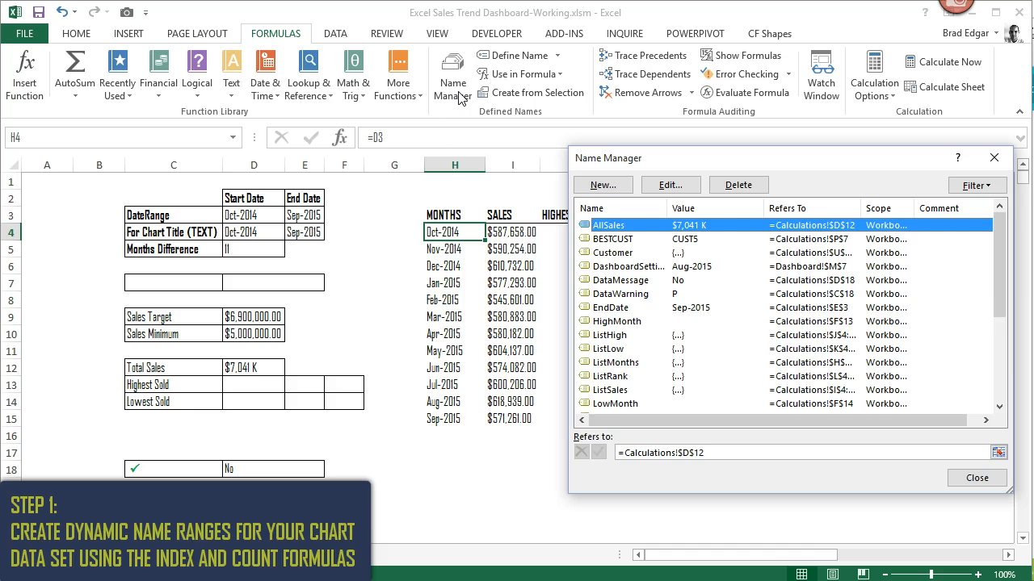
{"action": "left_click_drag", "start_coordinate": [999, 316], "coordinate": [1001, 347]}
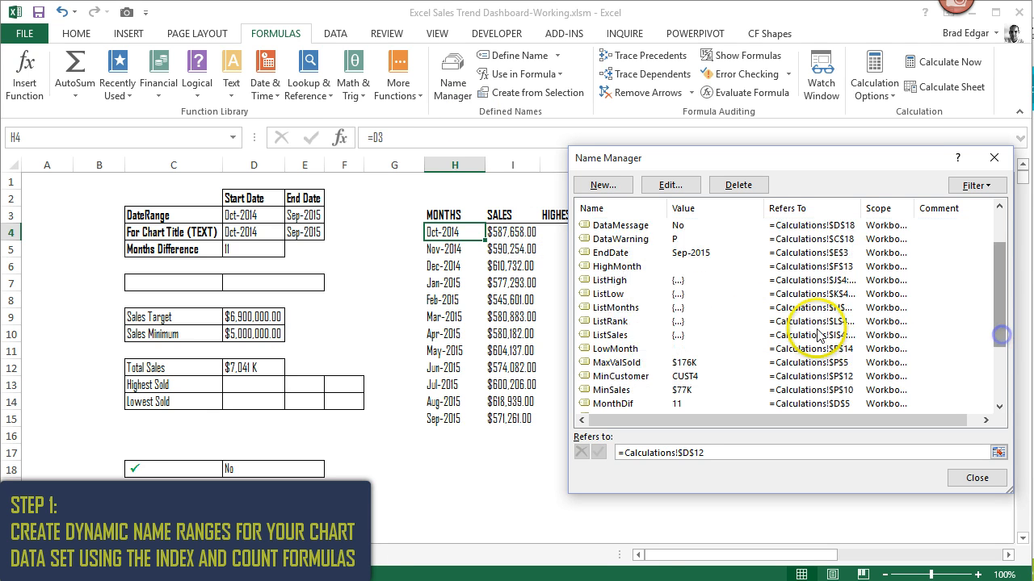
{"action": "left_click", "coordinate": [627, 309]}
{"action": "left_click", "coordinate": [845, 453]}
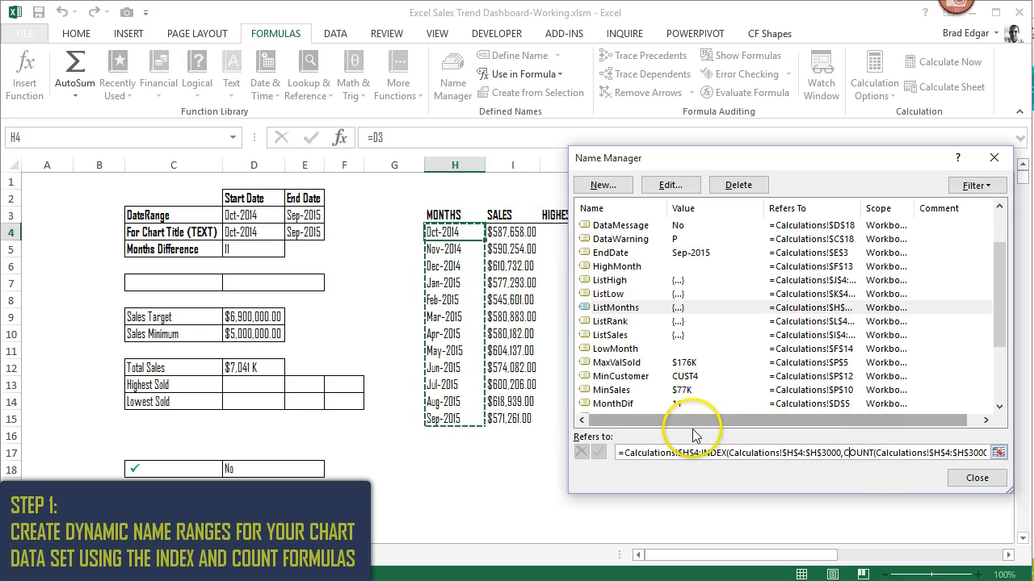
{"action": "left_click_drag", "start_coordinate": [619, 453], "coordinate": [999, 459]}
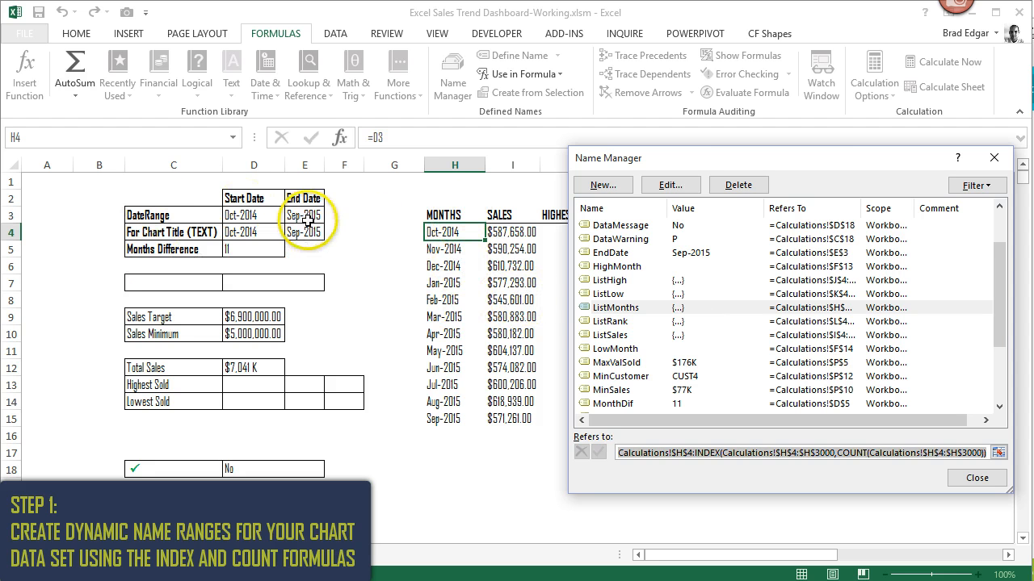
{"action": "left_click", "coordinate": [623, 339]}
{"action": "left_click", "coordinate": [695, 453]}
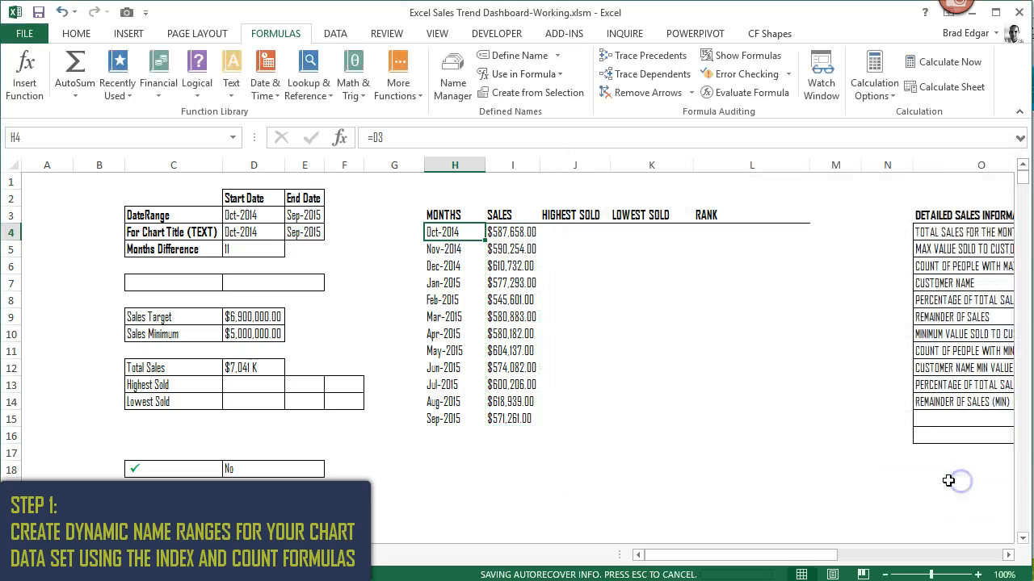
{"action": "left_click", "coordinate": [973, 477]}
- Begin a formula in cell L4, the first cell of the RANK column
{"action": "left_click", "coordinate": [638, 282]}
{"action": "left_click", "coordinate": [575, 236]}
{"action": "left_click", "coordinate": [719, 231]}
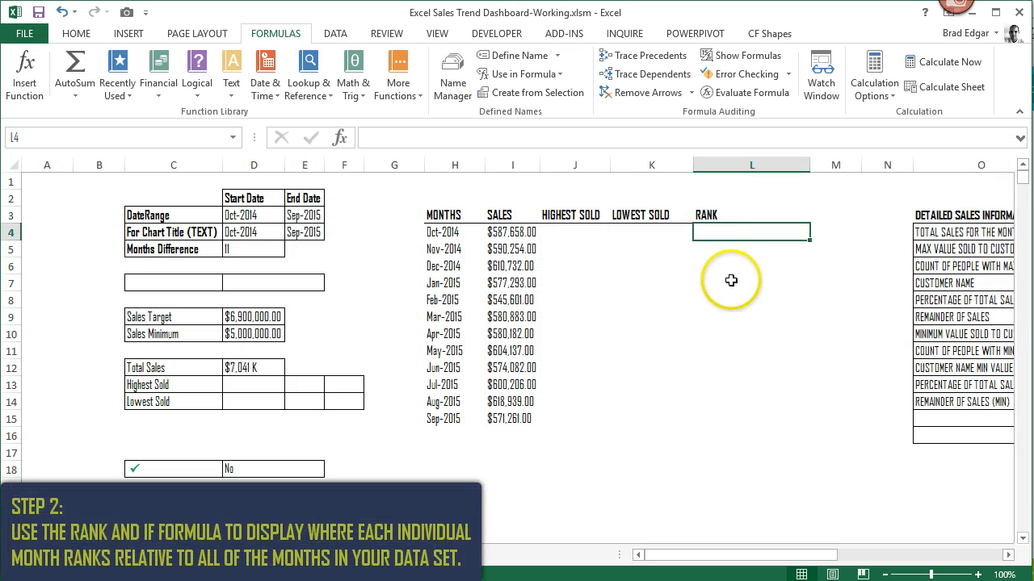
{"action": "type", "text": "="}
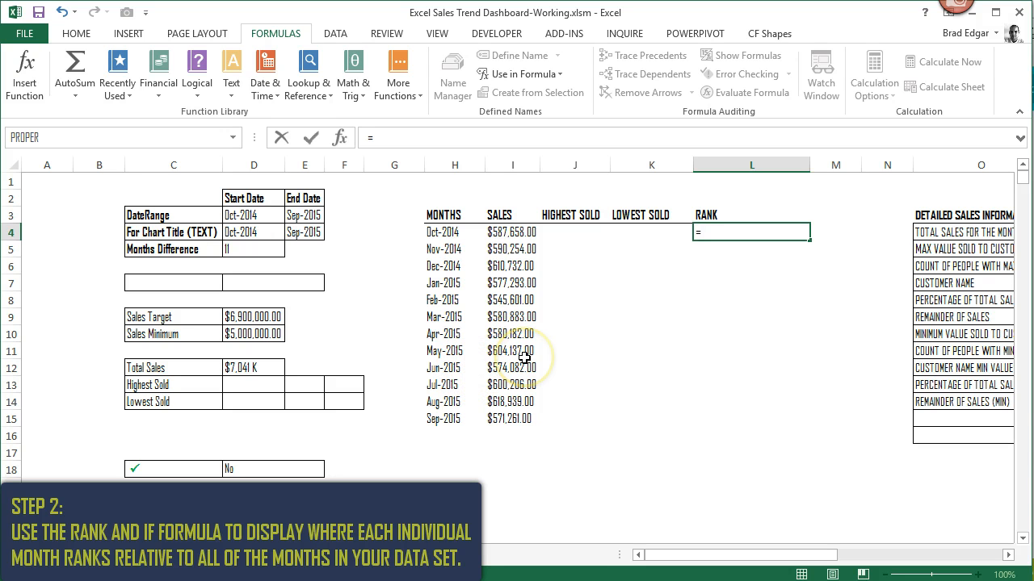
{"action": "type", "text": "rank"}
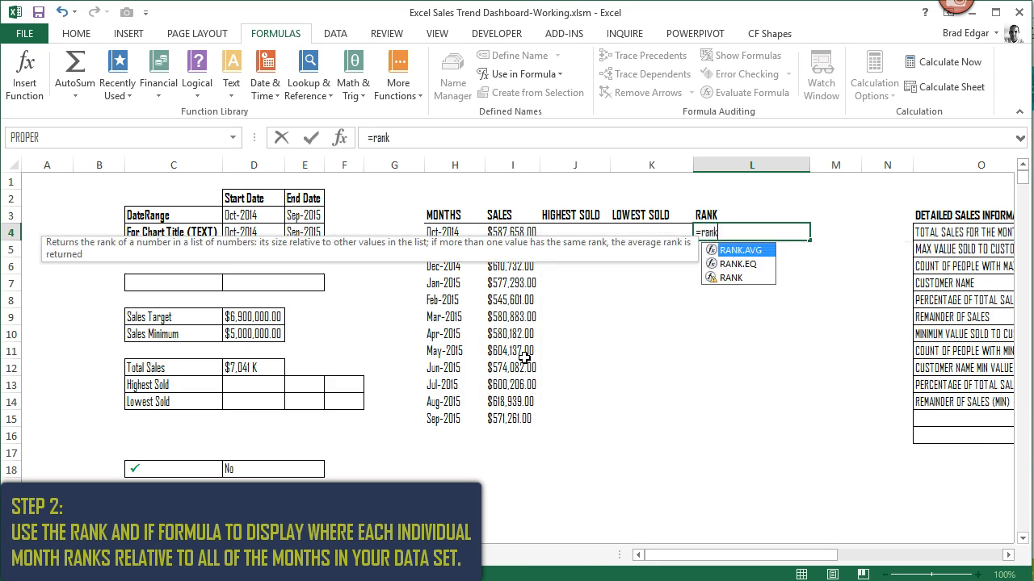
{"action": "key", "text": "BackSpace"}
{"action": "key", "text": "BackSpace"}
{"action": "key", "text": "BackSpace"}
{"action": "key", "text": "BackSpace"}
- Open an IF function in L4's formula with the logical test I4<>""
{"action": "type", "text": "if("}
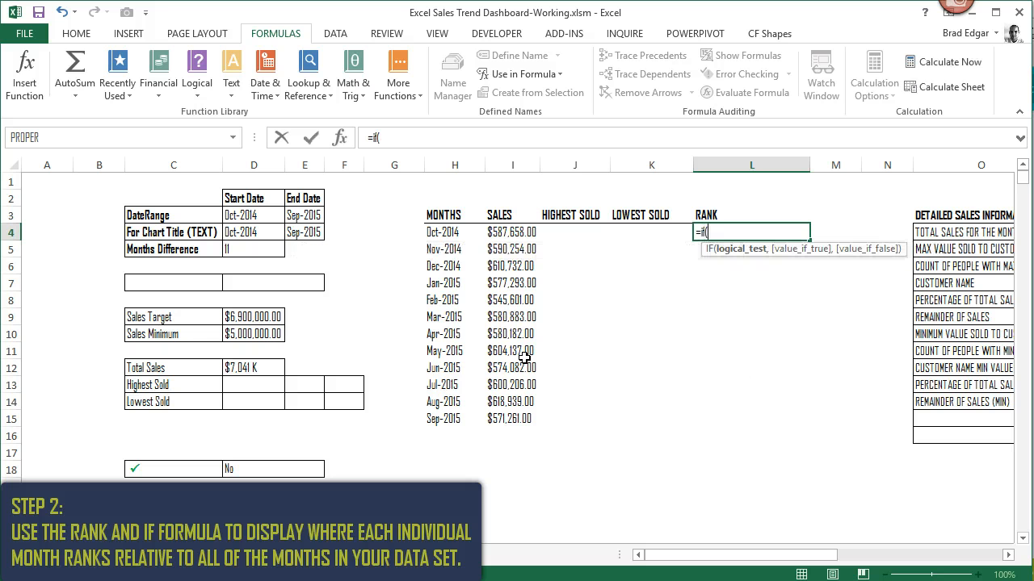
{"action": "left_click", "coordinate": [508, 232]}
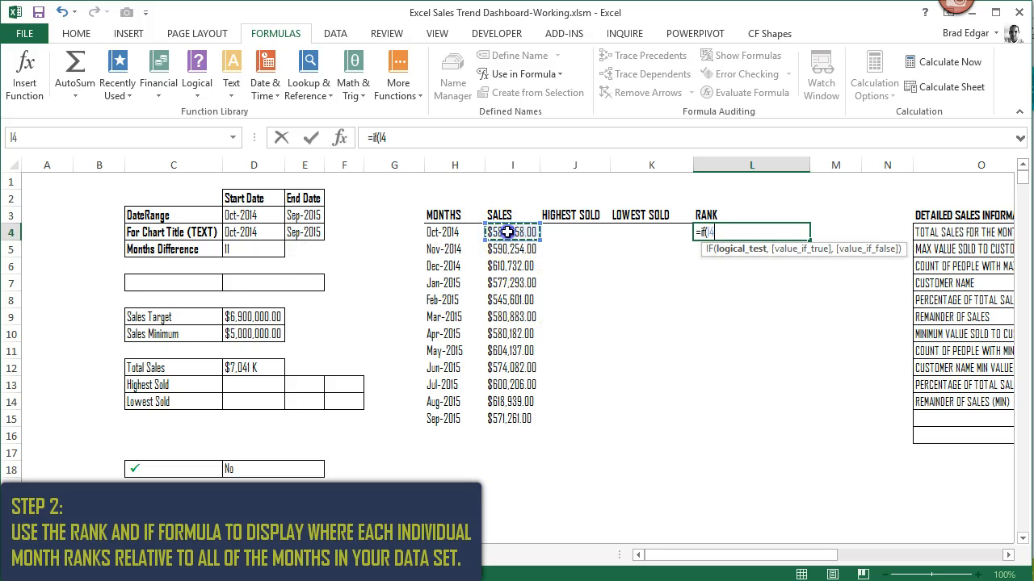
{"action": "type", "text": "<>"}
{"action": "type", "text": "\"\","}
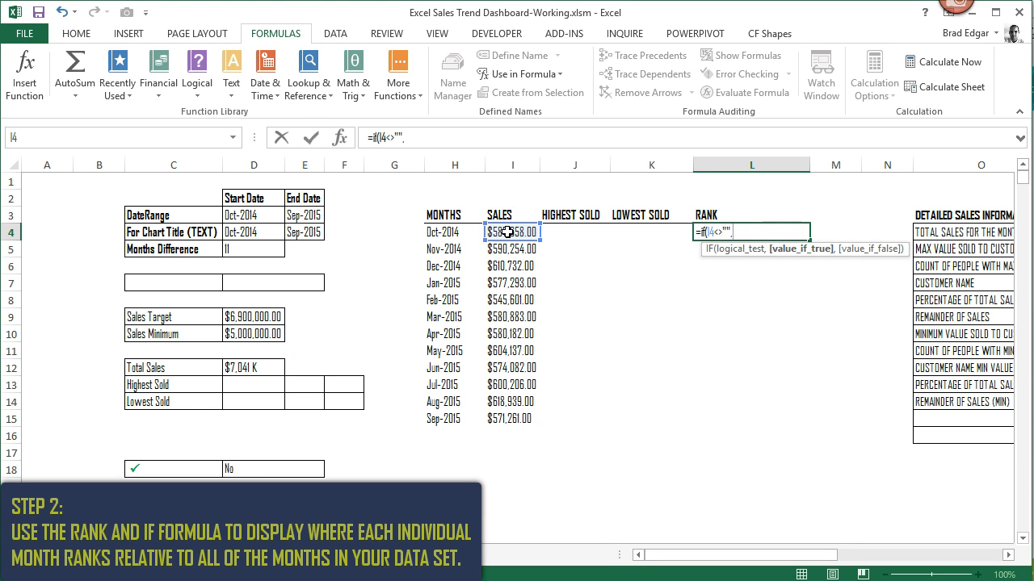
{"action": "type", "text": "rank("}
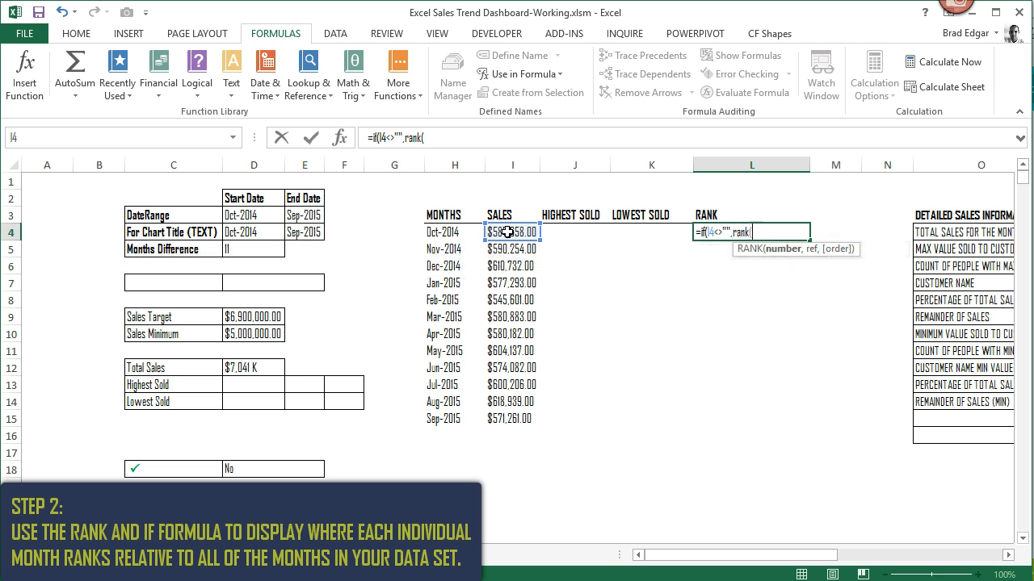
- Make the IF's true result RANK(I4,ListSales,0), ranking the month's sales in descending order
{"action": "left_click", "coordinate": [507, 232]}
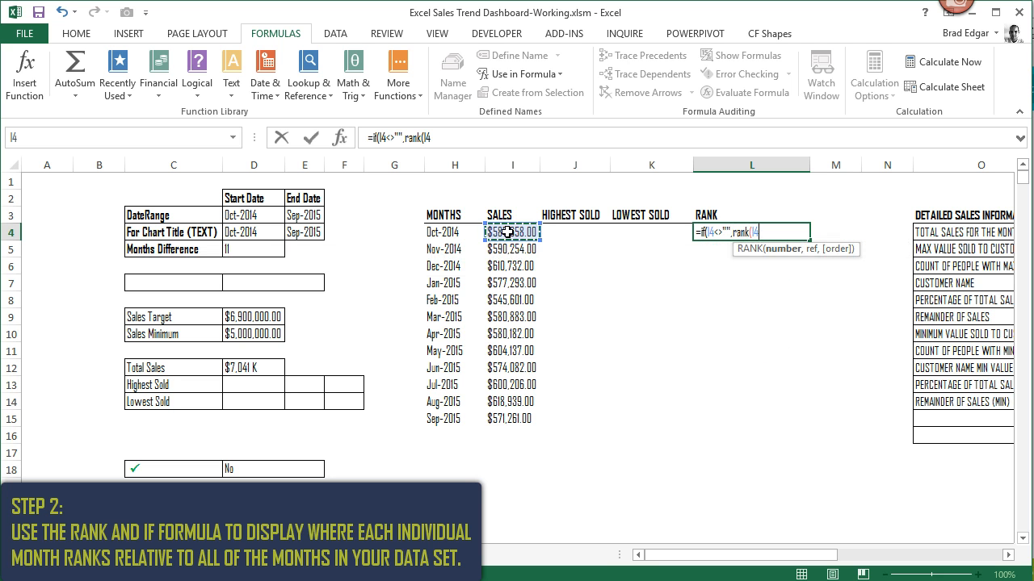
{"action": "type", "text": ","}
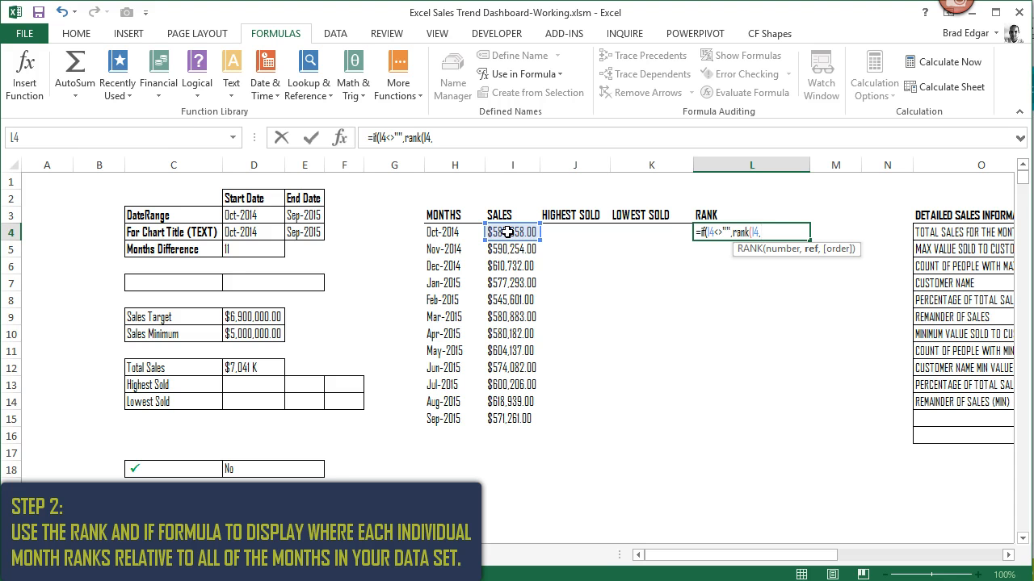
{"action": "type", "text": "listsale"}
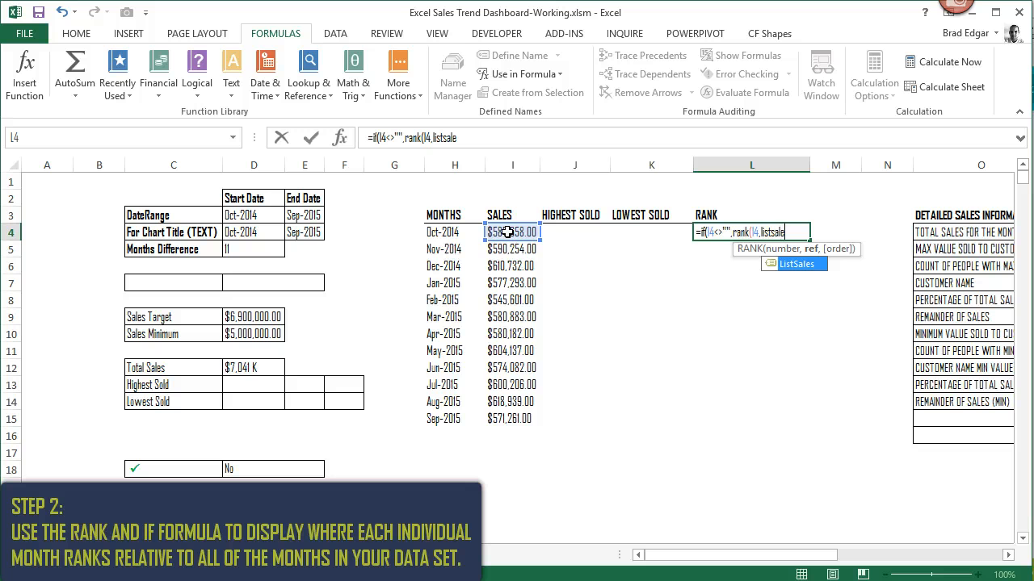
{"action": "key", "text": "Tab"}
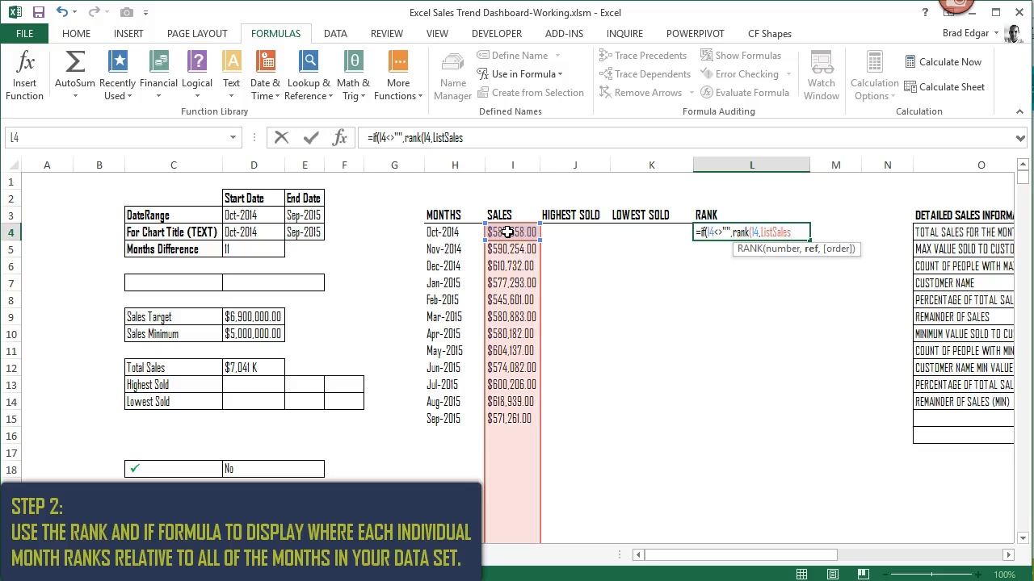
{"action": "type", "text": ","}
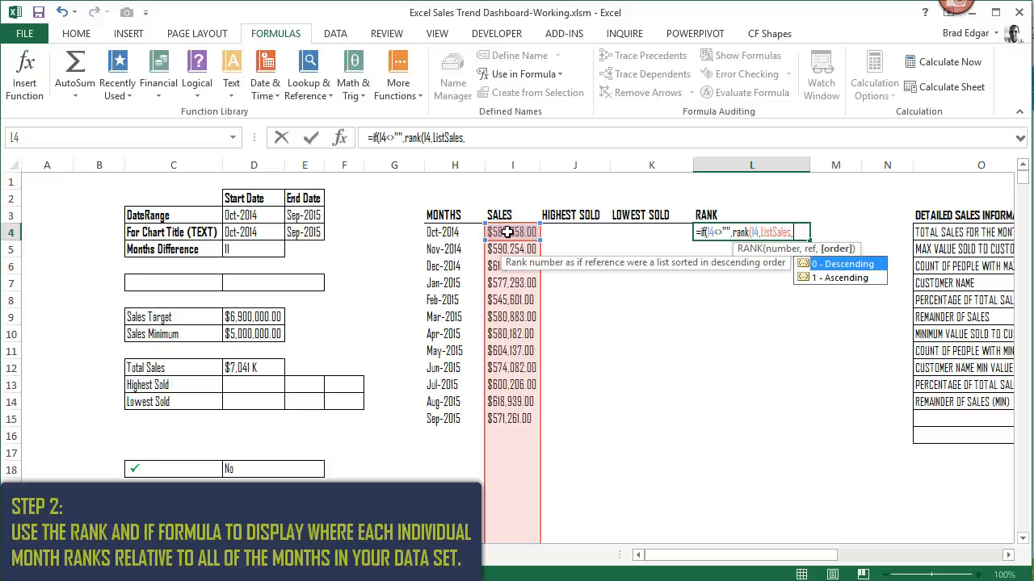
{"action": "type", "text": "0)"}
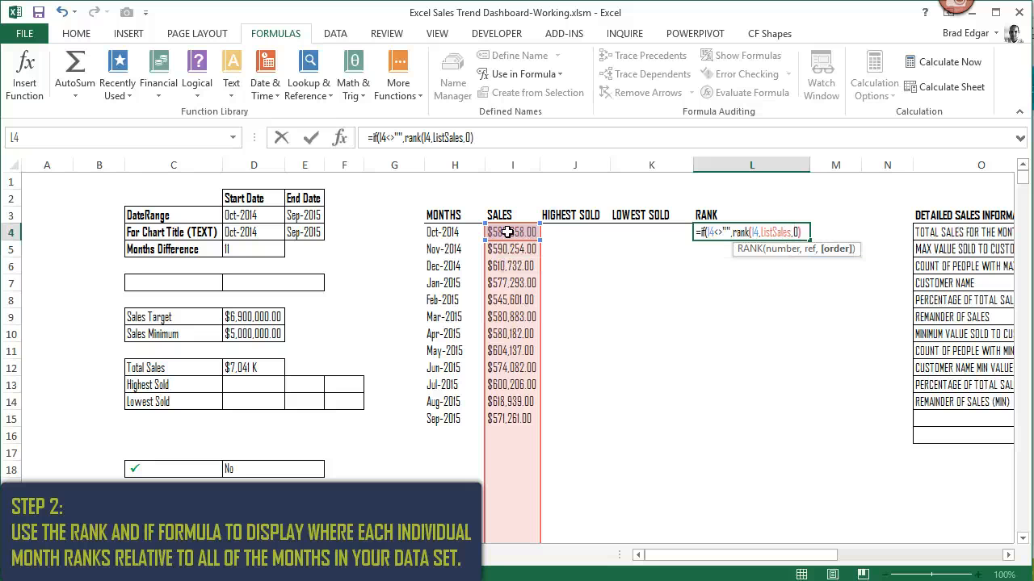
{"action": "type", "text": ","}
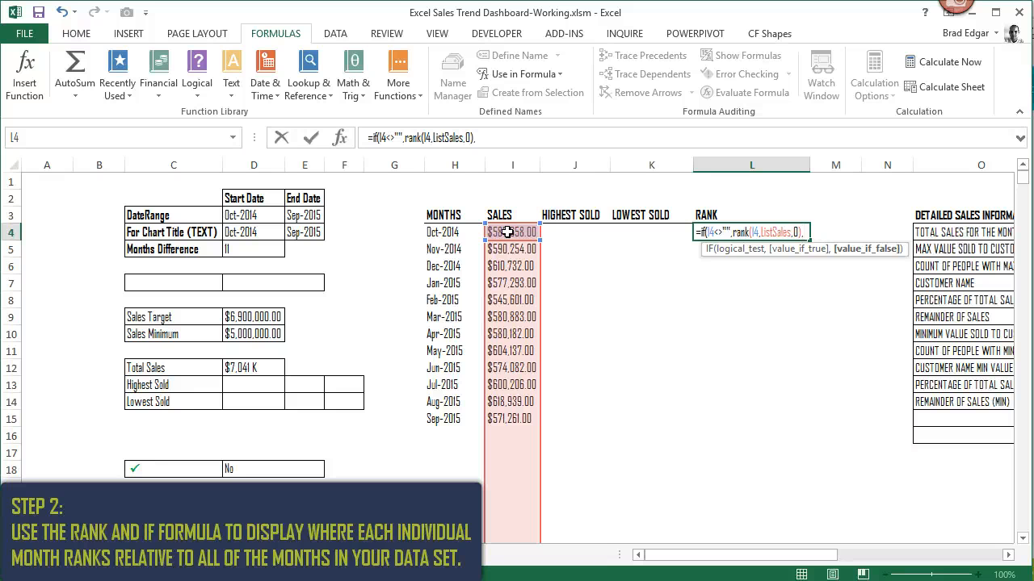
- Set the IF's false result to an empty string ("") and enter the completed formula in L4
{"action": "type", "text": "\"\")"}
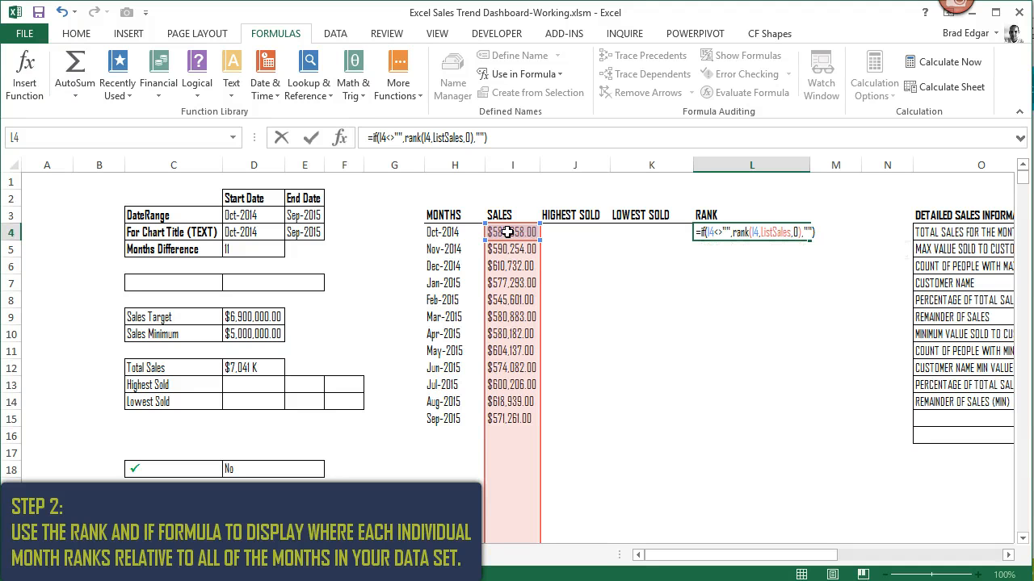
{"action": "key", "text": "Return"}
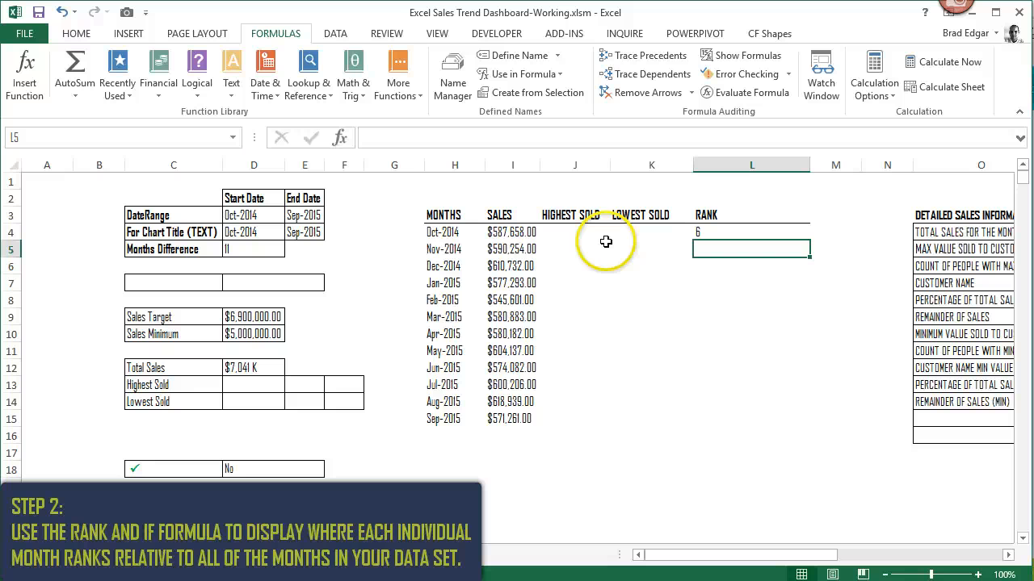
- Copy the rank formula from L4 down the RANK column through cell L3000 and check the filled ranks
{"action": "left_click", "coordinate": [707, 233]}
{"action": "key", "text": "ctrl+c"}
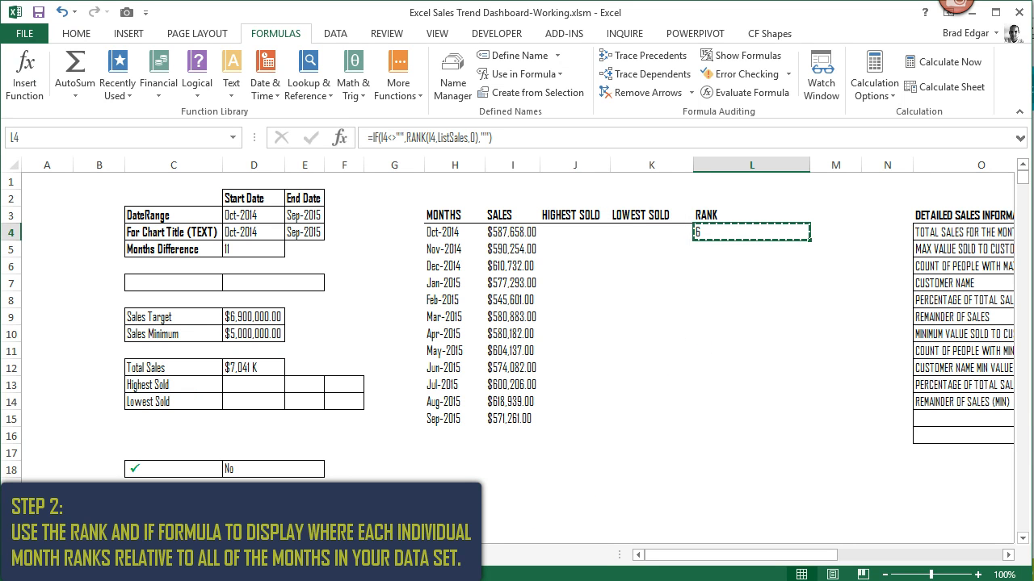
{"action": "left_click", "coordinate": [81, 136]}
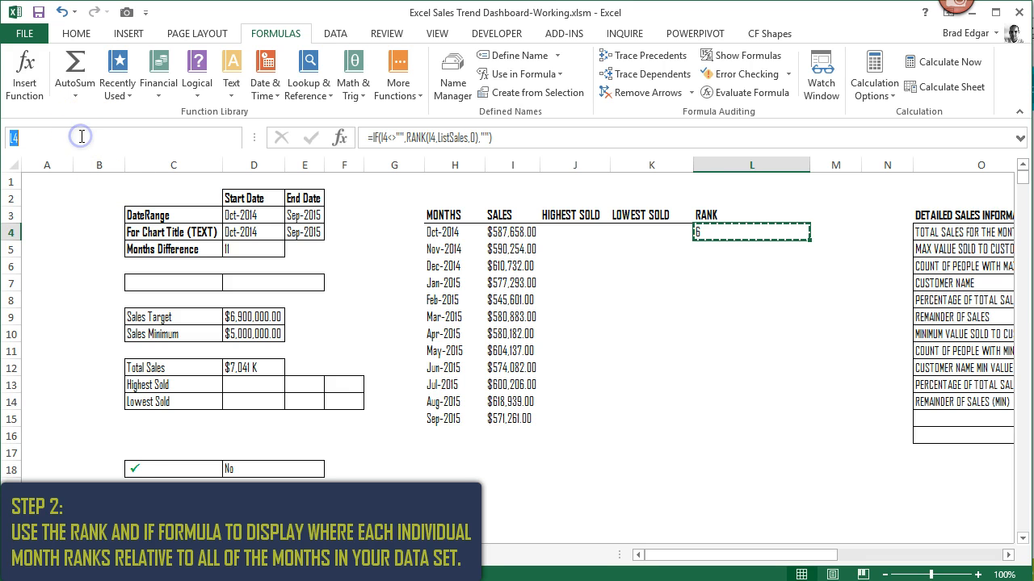
{"action": "type", "text": "L3000"}
{"action": "key", "text": "Return"}
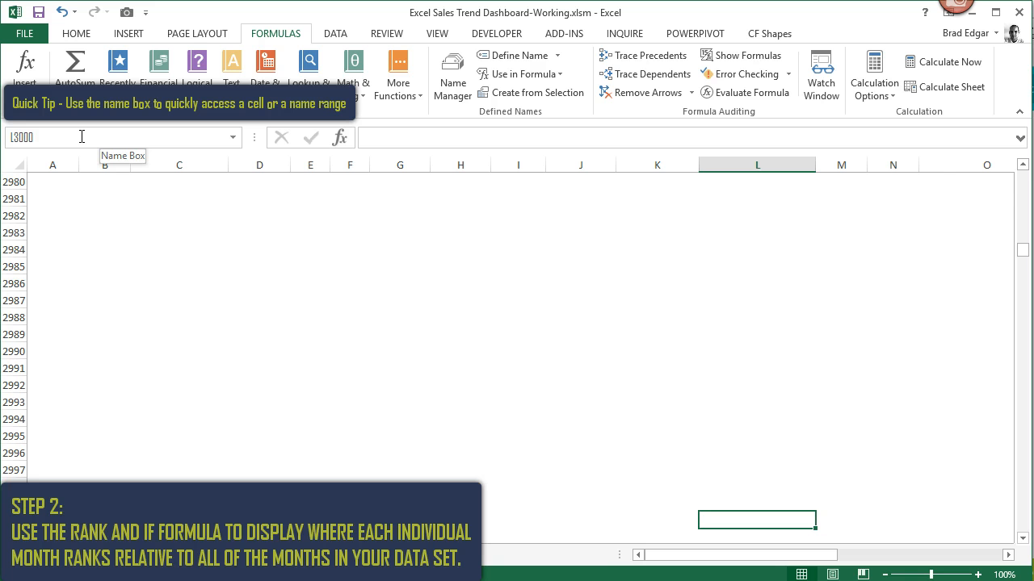
{"action": "key", "text": "ctrl+shift+Up"}
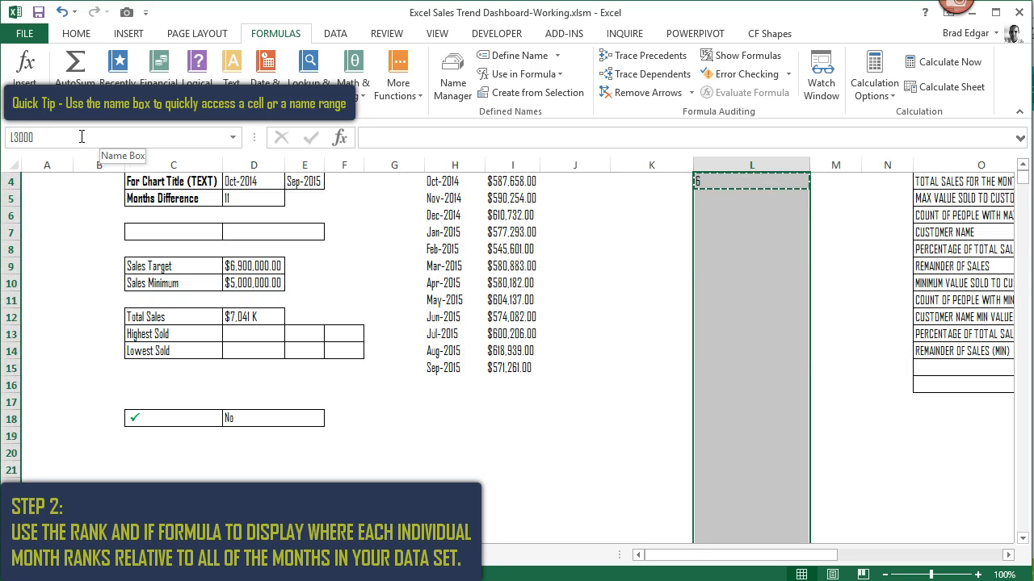
{"action": "right_click", "coordinate": [713, 191]}
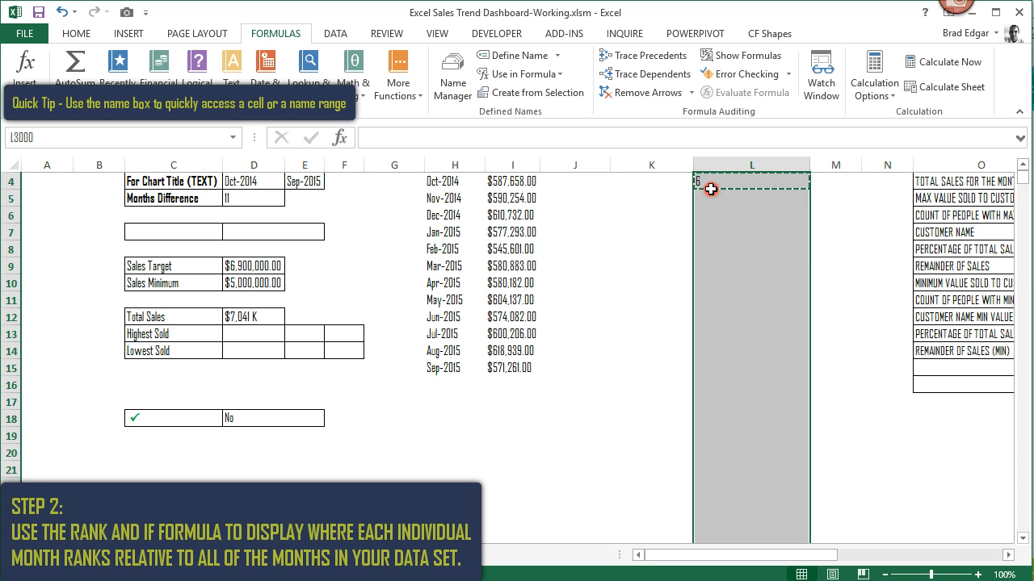
{"action": "left_click", "coordinate": [818, 260]}
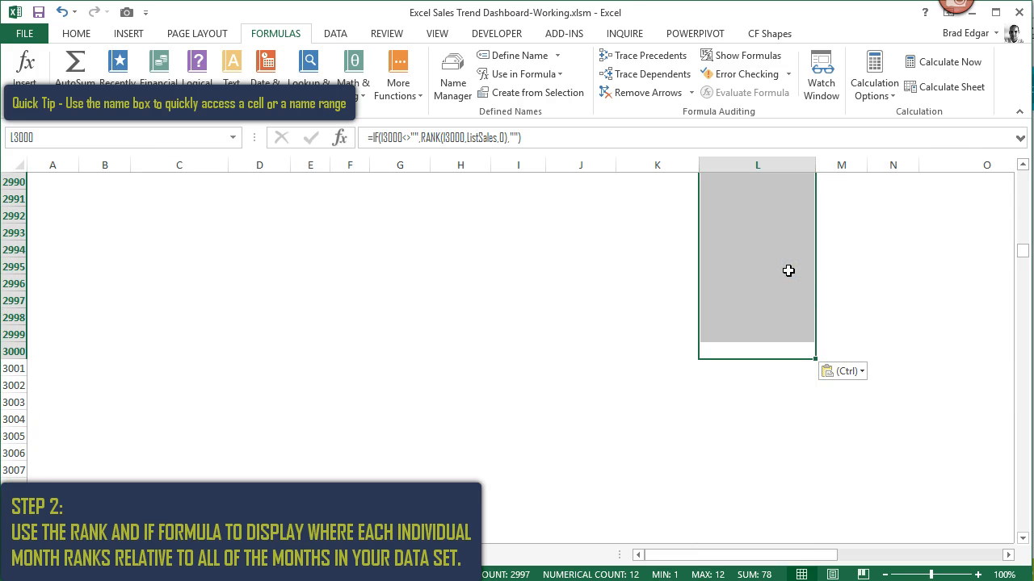
{"action": "key", "text": "ctrl+Up"}
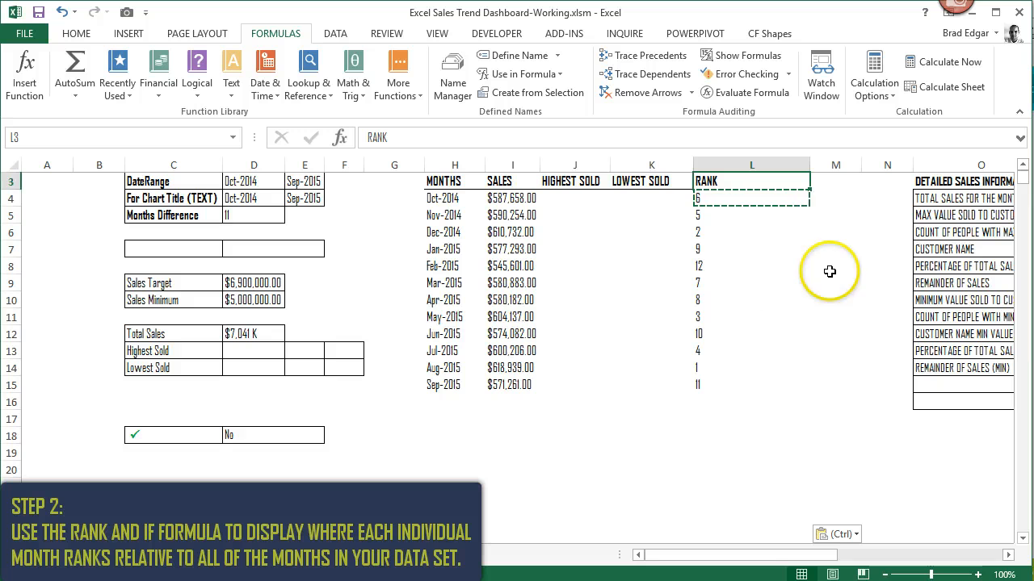
{"action": "key", "text": "ctrl+Down"}
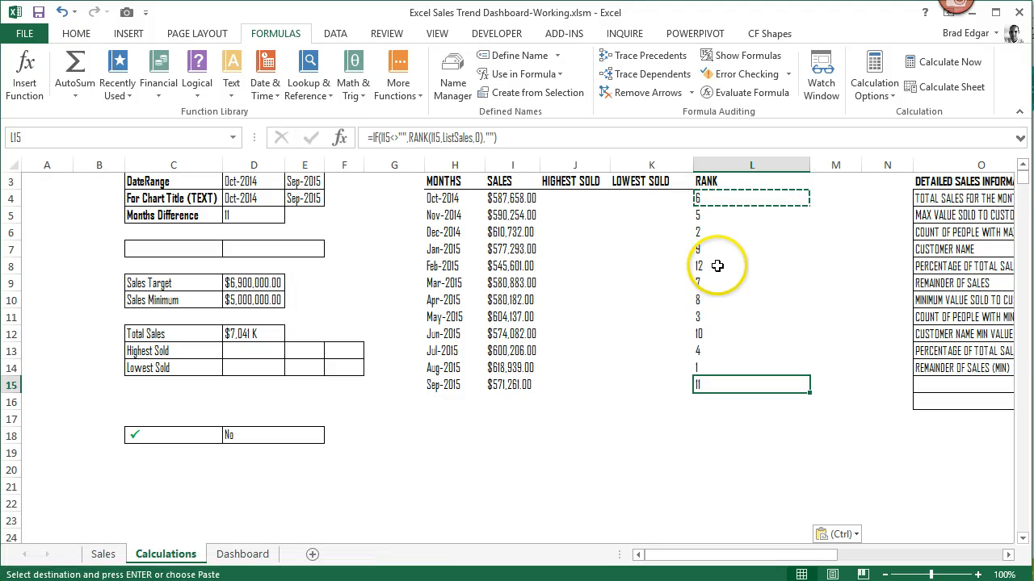
- Examine the reference formula of the ListRank named range and the cells it covers in the RANK column
{"action": "left_click", "coordinate": [239, 355]}
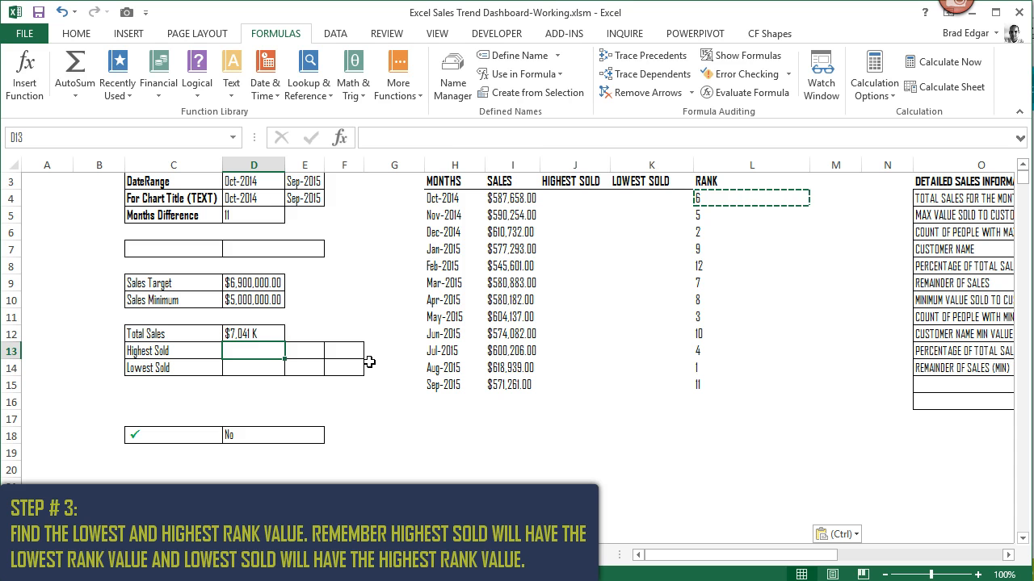
{"action": "left_click", "coordinate": [743, 201]}
{"action": "left_click", "coordinate": [453, 89]}
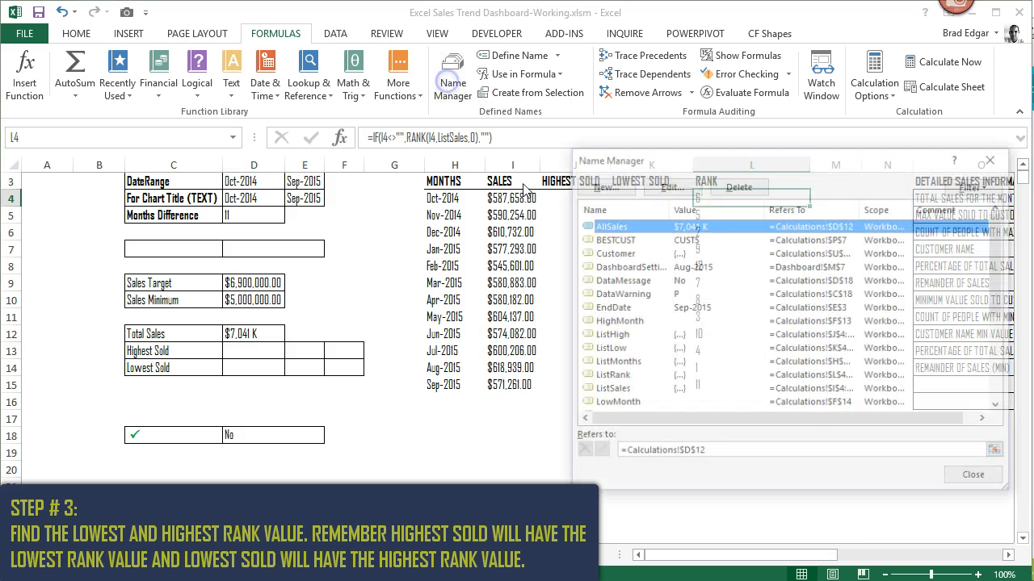
{"action": "left_click", "coordinate": [611, 377]}
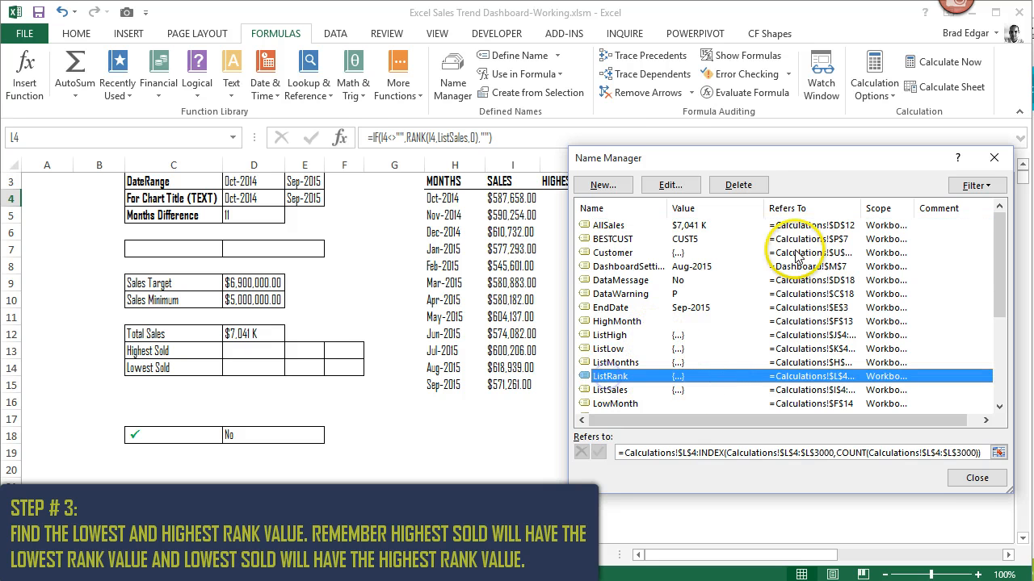
{"action": "left_click_drag", "start_coordinate": [807, 158], "coordinate": [395, 134]}
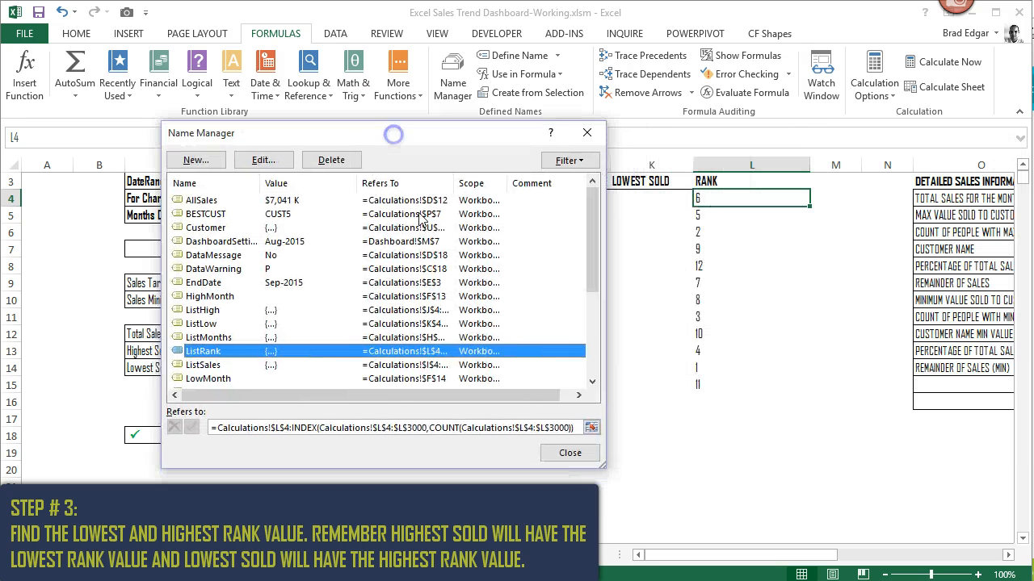
{"action": "left_click", "coordinate": [428, 428]}
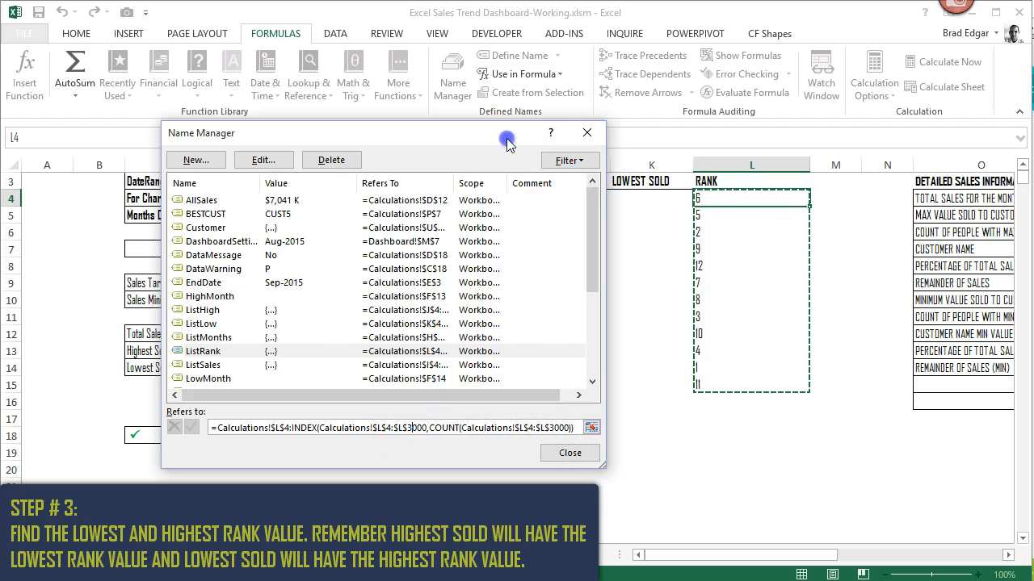
- Close the Name Manager and enter =MIN(ListRank) in D13 as the Highest Sold rank
{"action": "left_click_drag", "start_coordinate": [507, 141], "coordinate": [339, 147]}
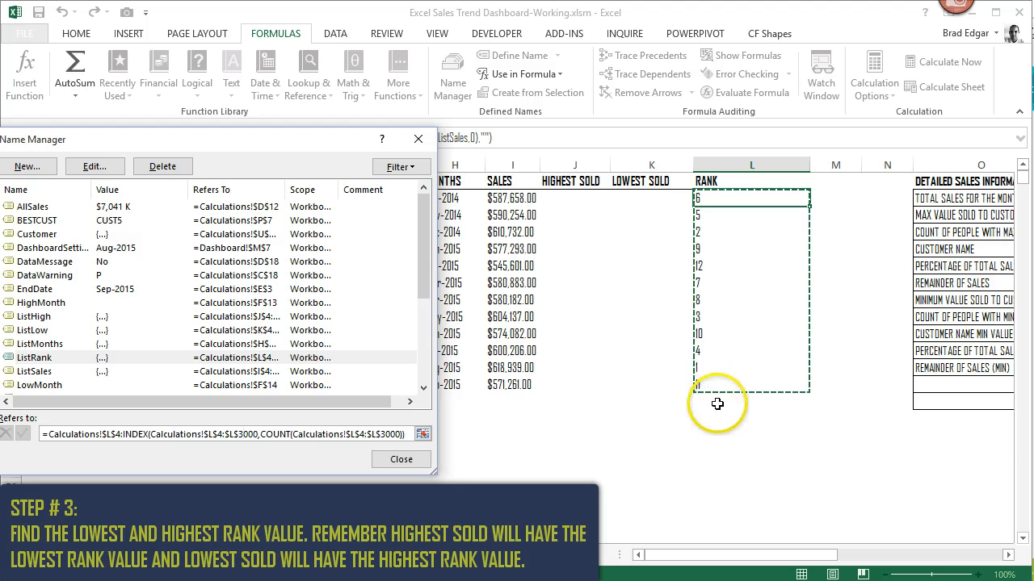
{"action": "left_click", "coordinate": [411, 465]}
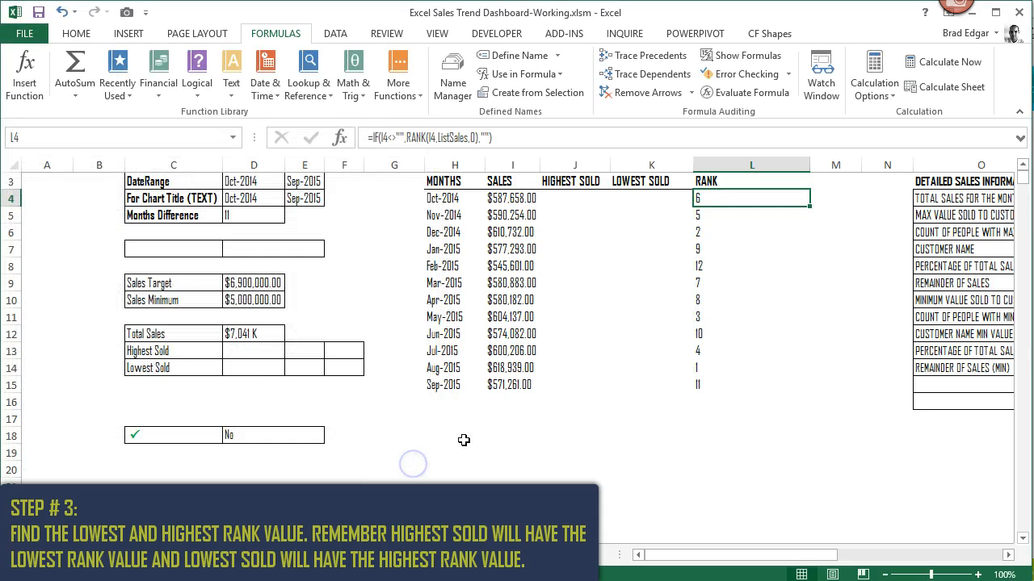
{"action": "left_click", "coordinate": [265, 355]}
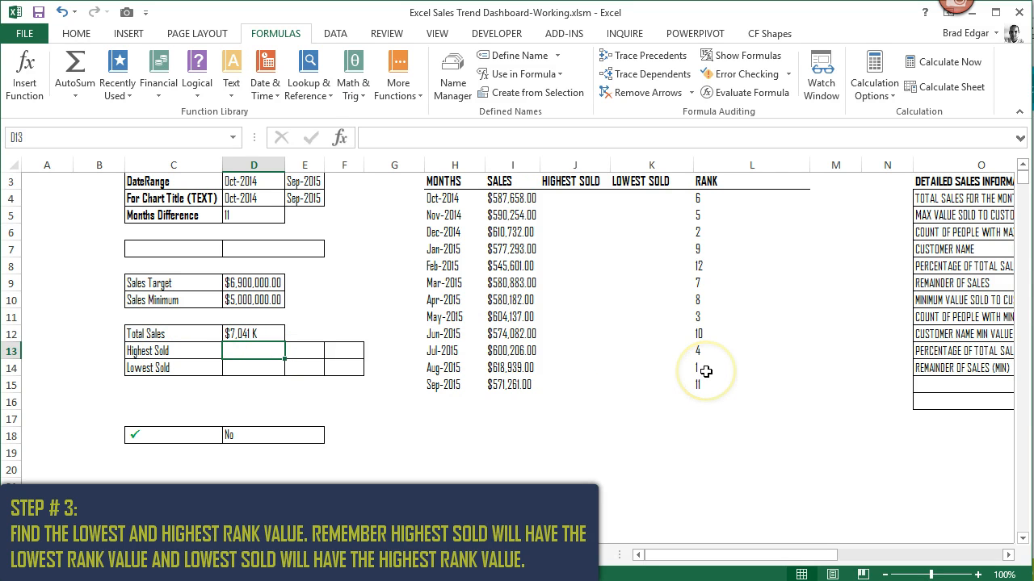
{"action": "left_click", "coordinate": [241, 351]}
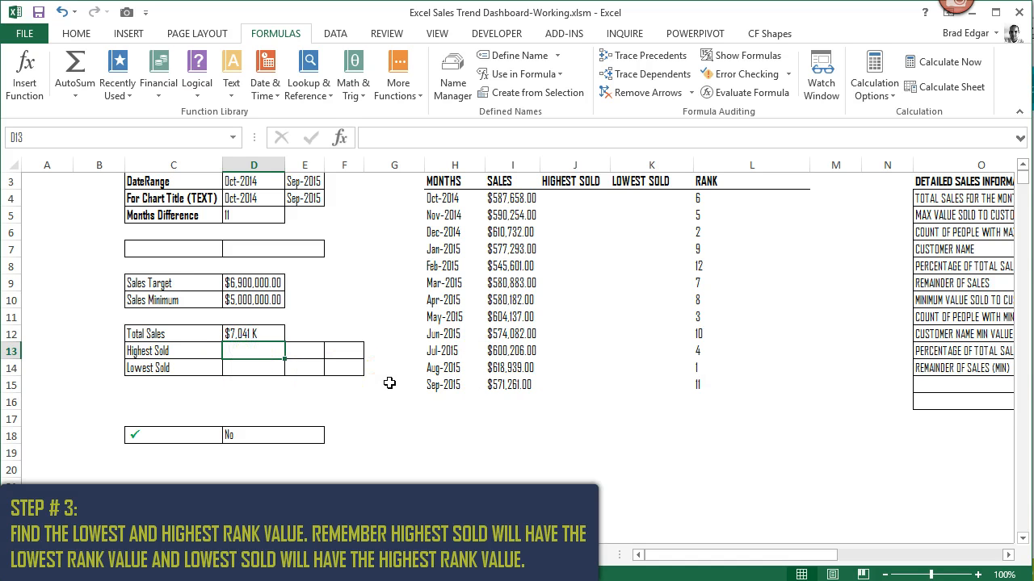
{"action": "type", "text": "="}
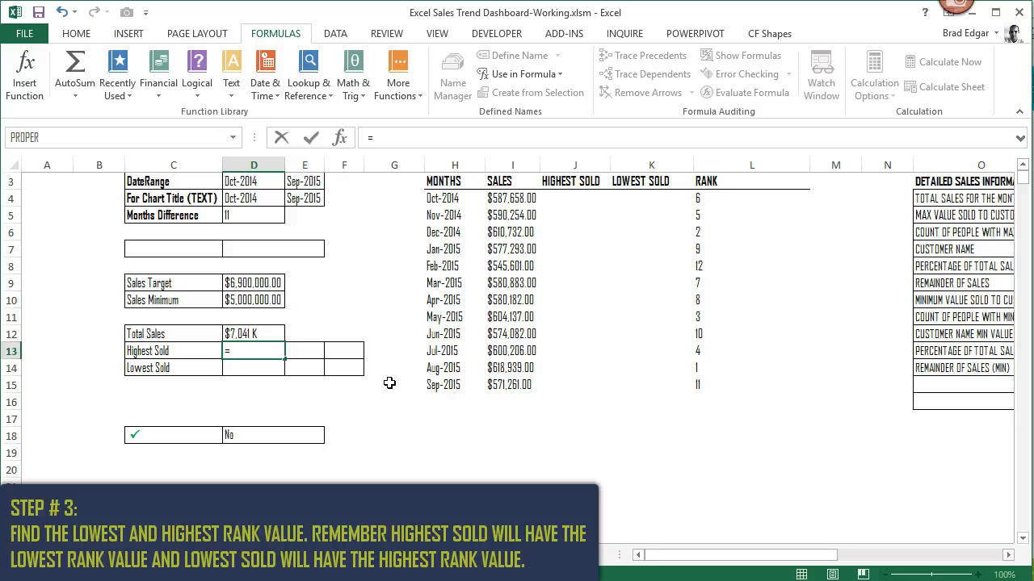
{"action": "type", "text": "l"}
{"action": "key", "text": "BackSpace"}
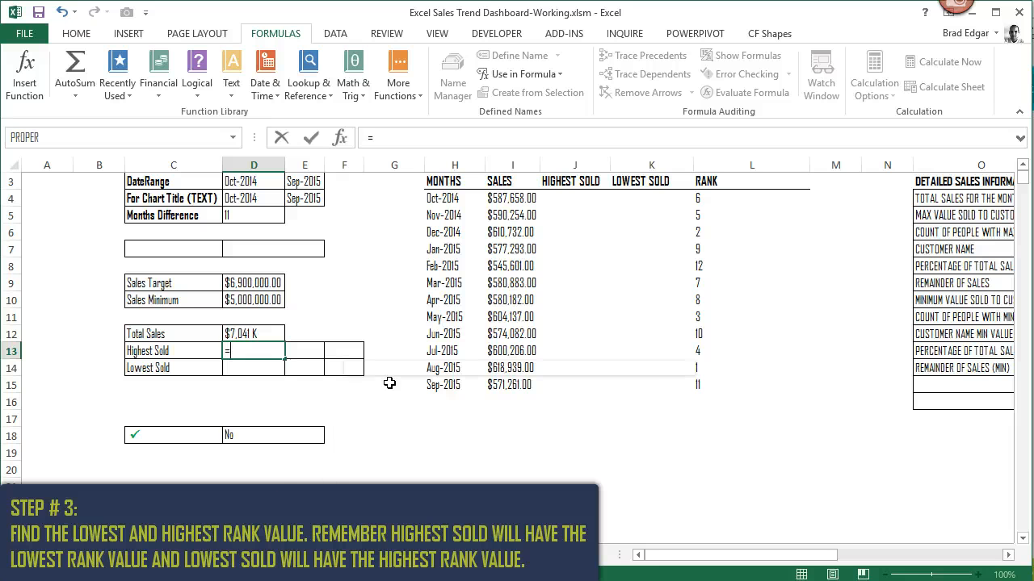
{"action": "type", "text": "min(list"}
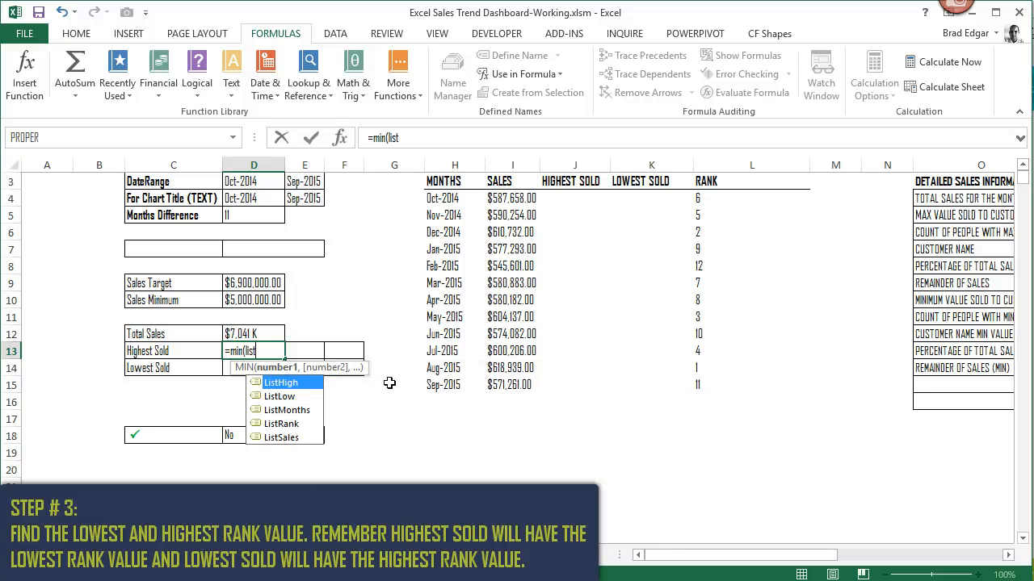
{"action": "type", "text": "rank)"}
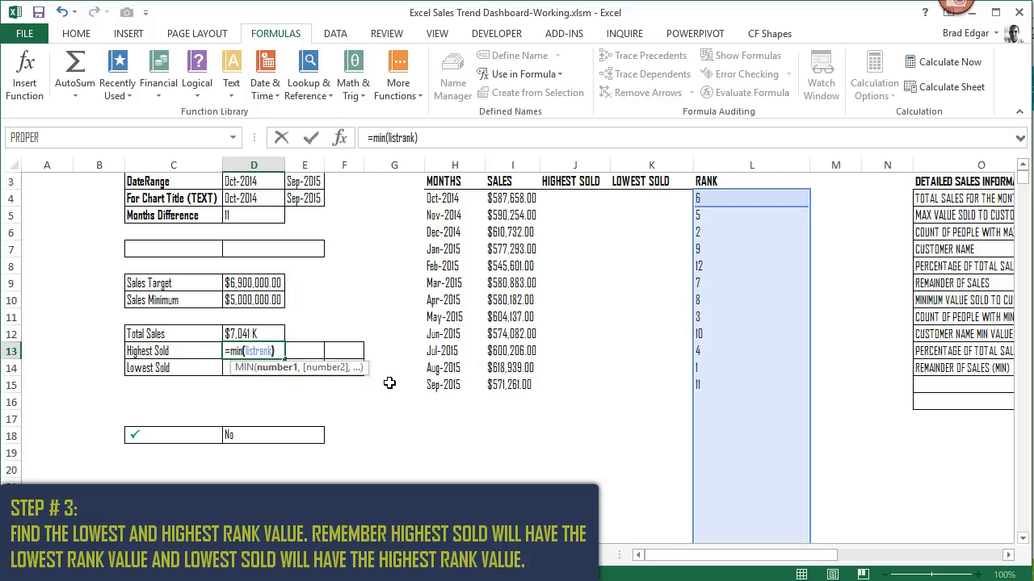
{"action": "key", "text": "Return"}
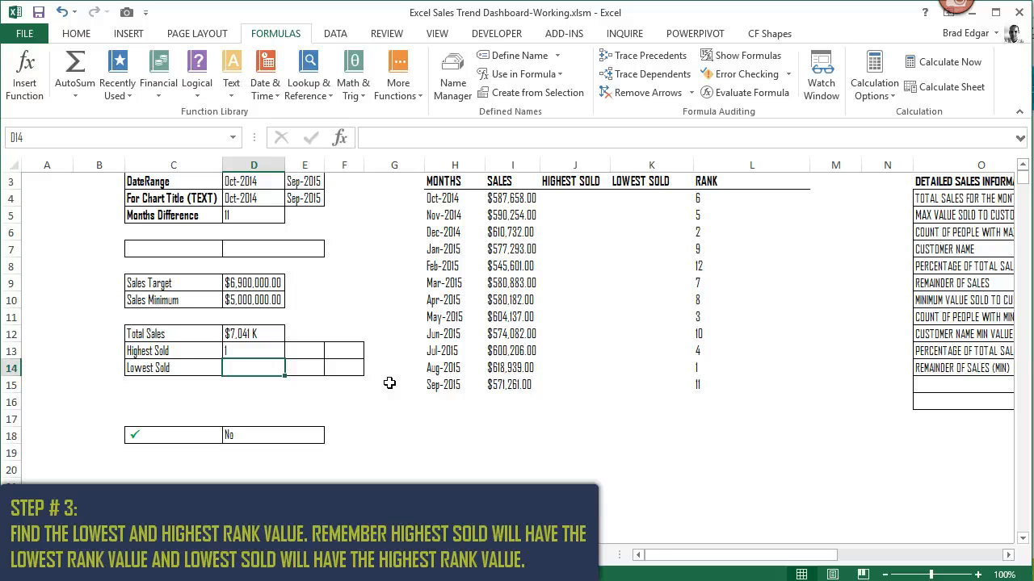
- Enter =MAX(ListRank) in D14 to get the rank value for Lowest Sold
{"action": "type", "text": "=max"}
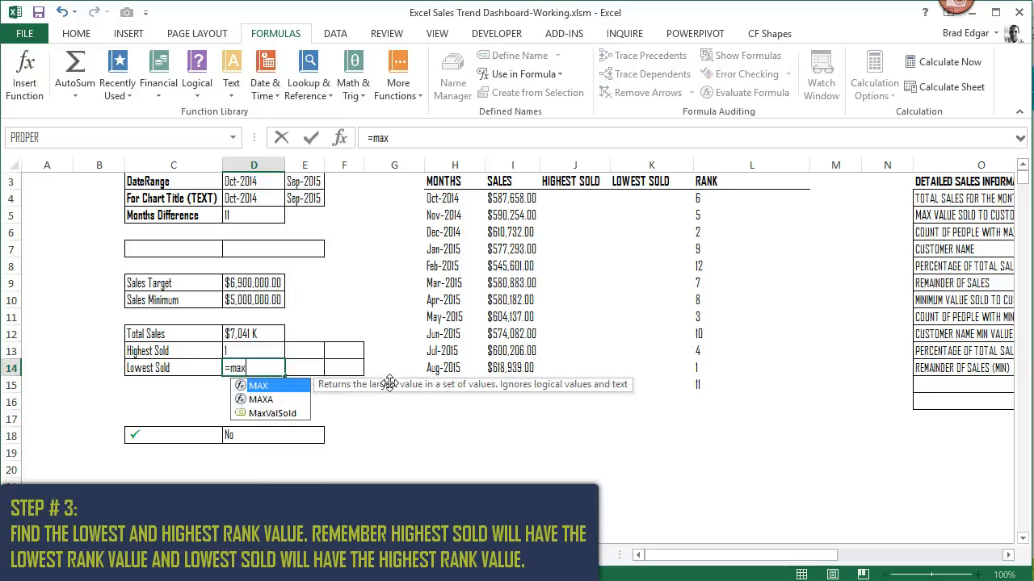
{"action": "type", "text": "(listsales"}
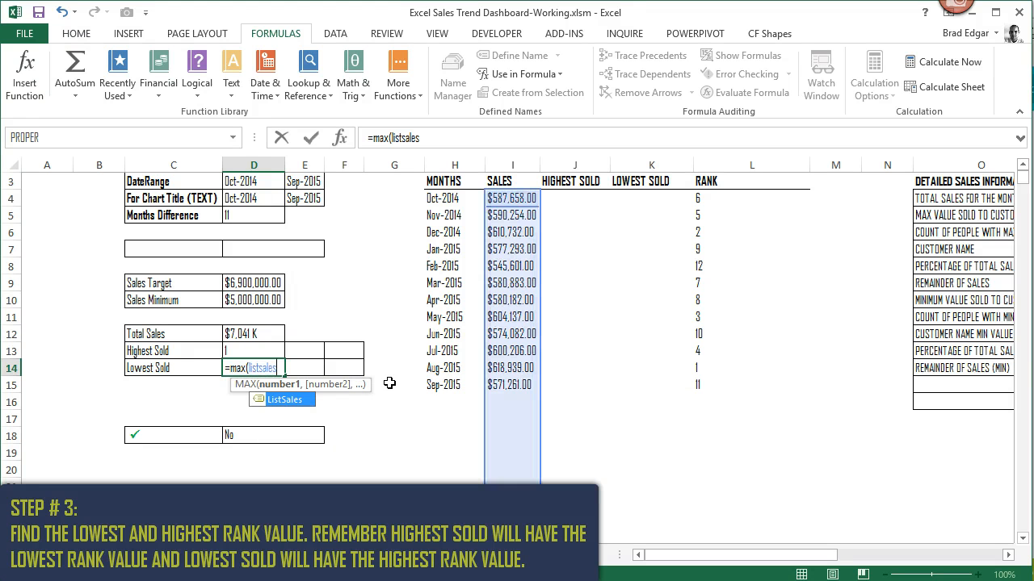
{"action": "key", "text": "BackSpace"}
{"action": "key", "text": "BackSpace"}
{"action": "key", "text": "BackSpace"}
{"action": "key", "text": "BackSpace"}
{"action": "key", "text": "BackSpace"}
{"action": "type", "text": "rank"}
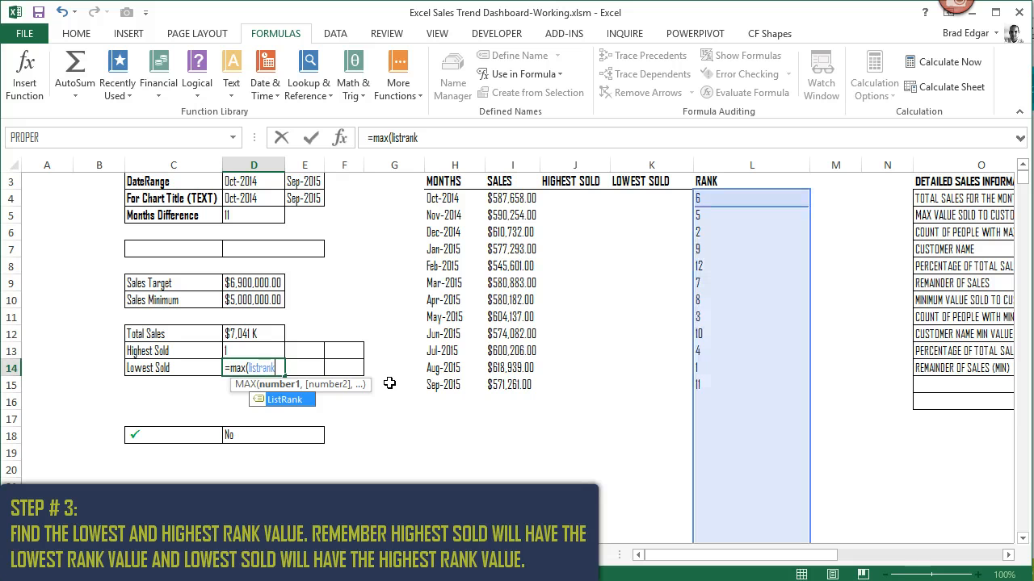
{"action": "type", "text": ")"}
{"action": "key", "text": "Tab"}
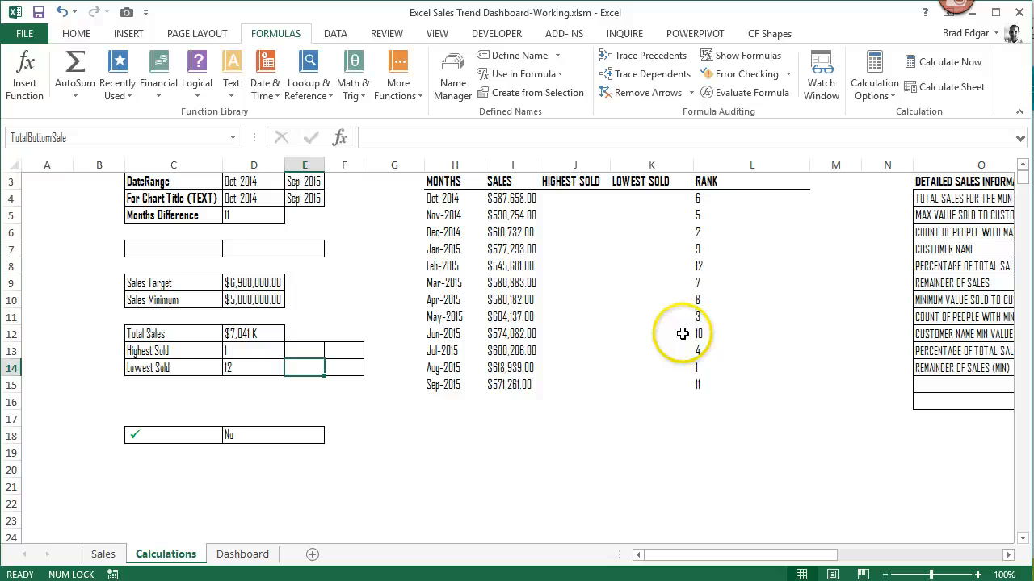
- Compare the February 2015 rank in L8 with the Lowest Sold and Highest Sold formulas in D14 and D13
{"action": "left_click", "coordinate": [708, 265]}
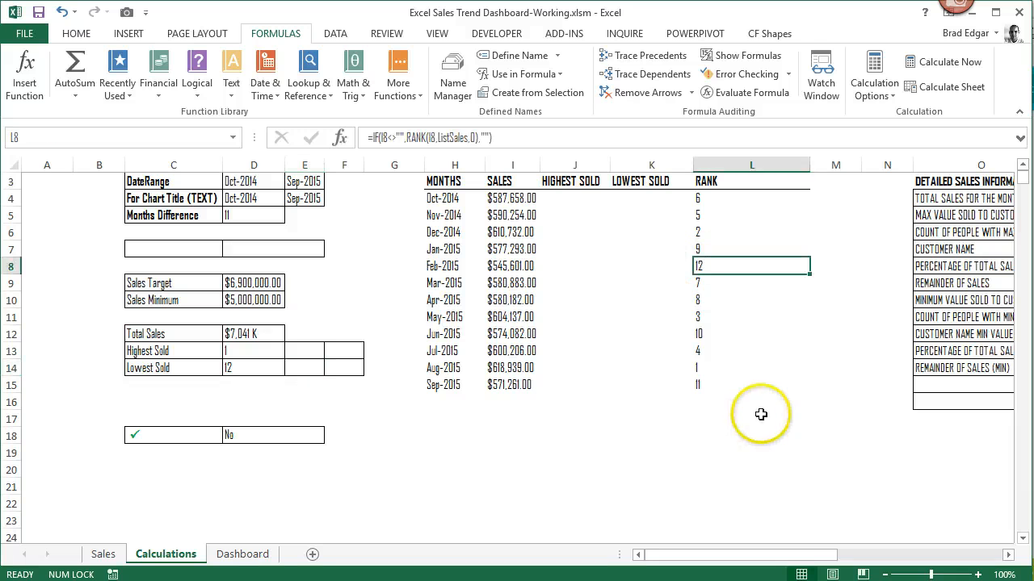
{"action": "left_click", "coordinate": [260, 368]}
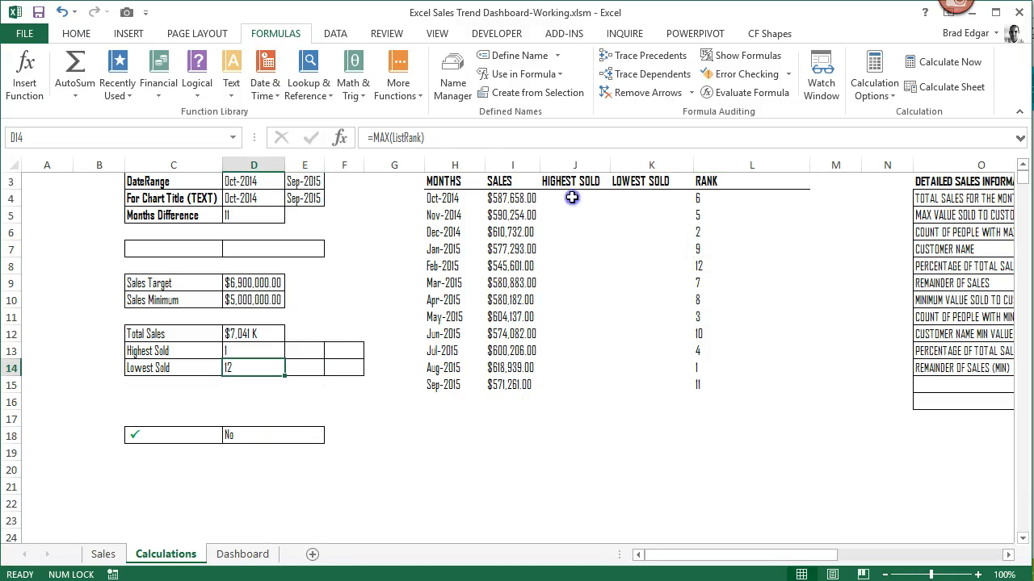
{"action": "left_click", "coordinate": [572, 198]}
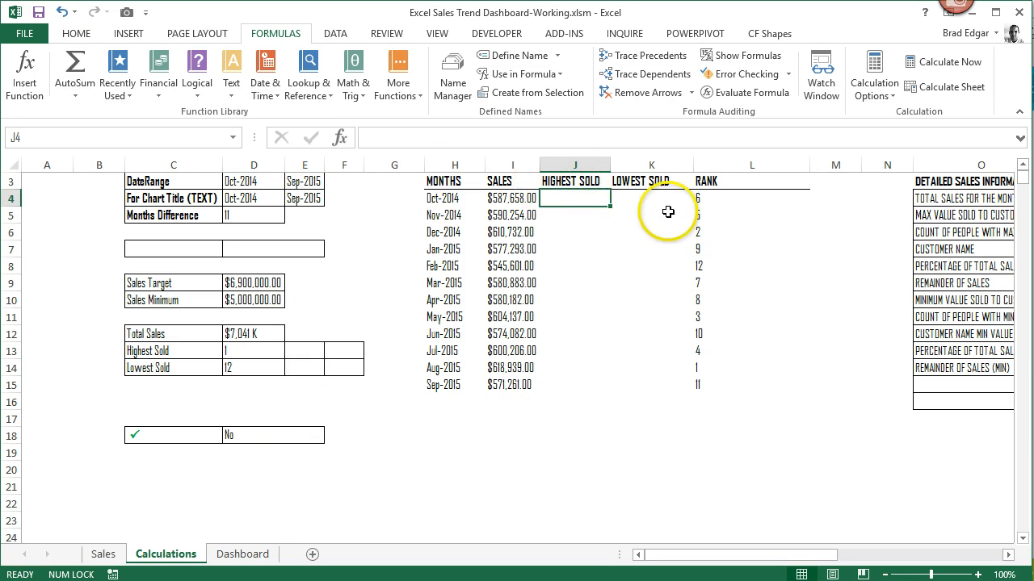
{"action": "left_click", "coordinate": [252, 349]}
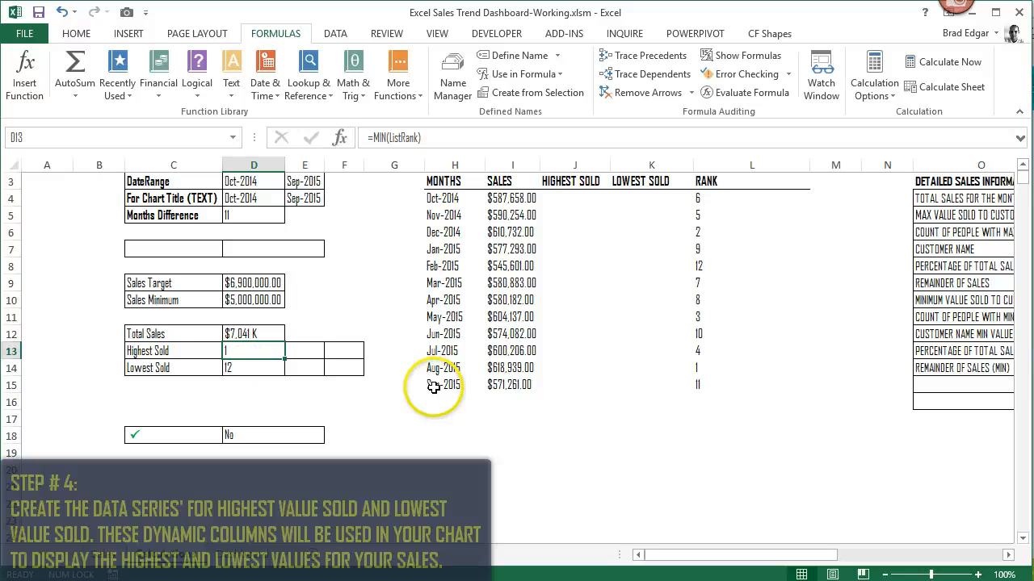
- Start an IF formula in J4 under HIGHEST SOLD that tests whether L4 equals the absolute reference $D$13
{"action": "left_click", "coordinate": [583, 199]}
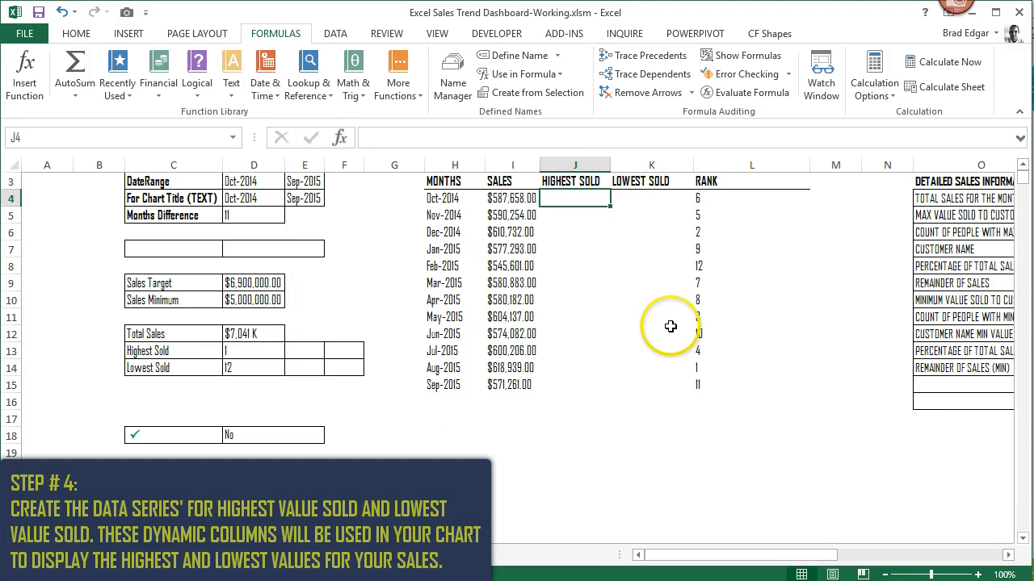
{"action": "scroll", "coordinate": [570, 358], "scroll_direction": "up", "scroll_amount": 1}
{"action": "type", "text": "=if"}
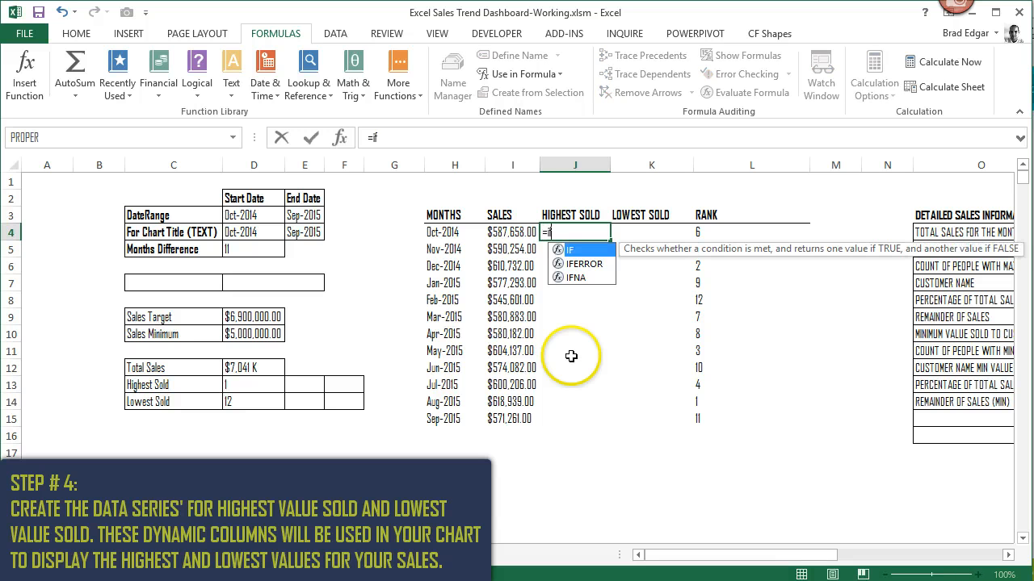
{"action": "type", "text": "("}
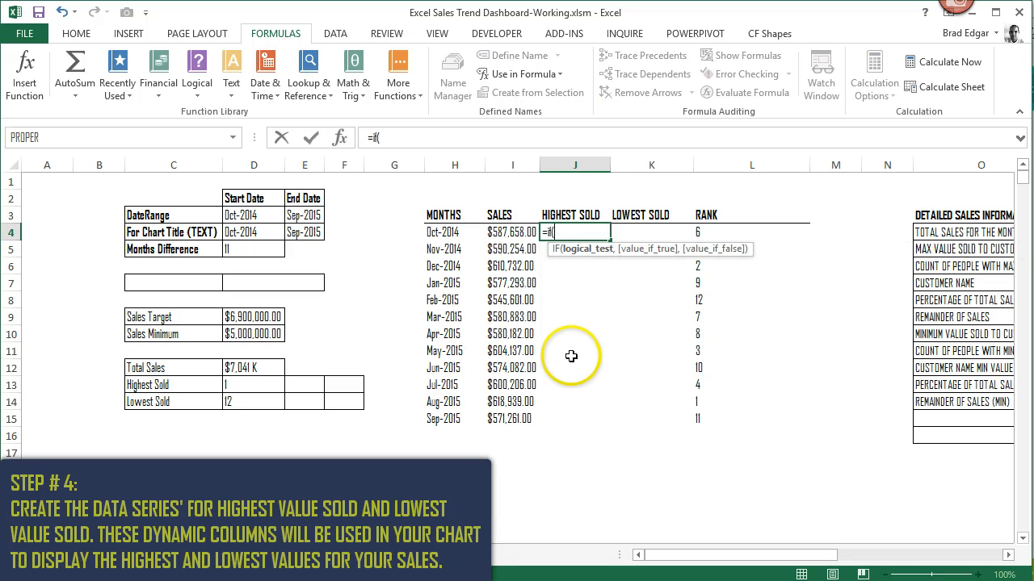
{"action": "left_click", "coordinate": [709, 232]}
{"action": "type", "text": "="}
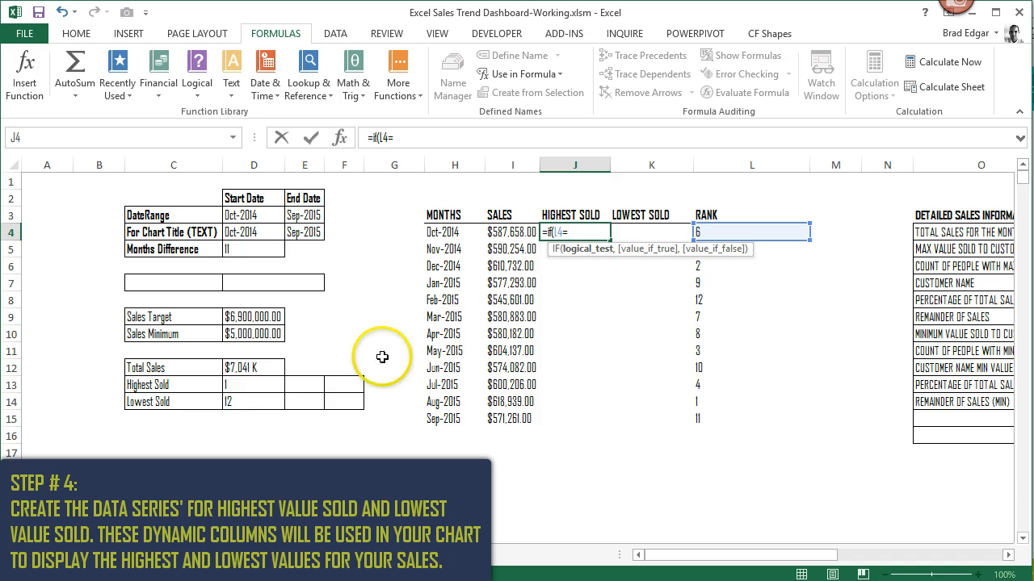
{"action": "left_click", "coordinate": [238, 384]}
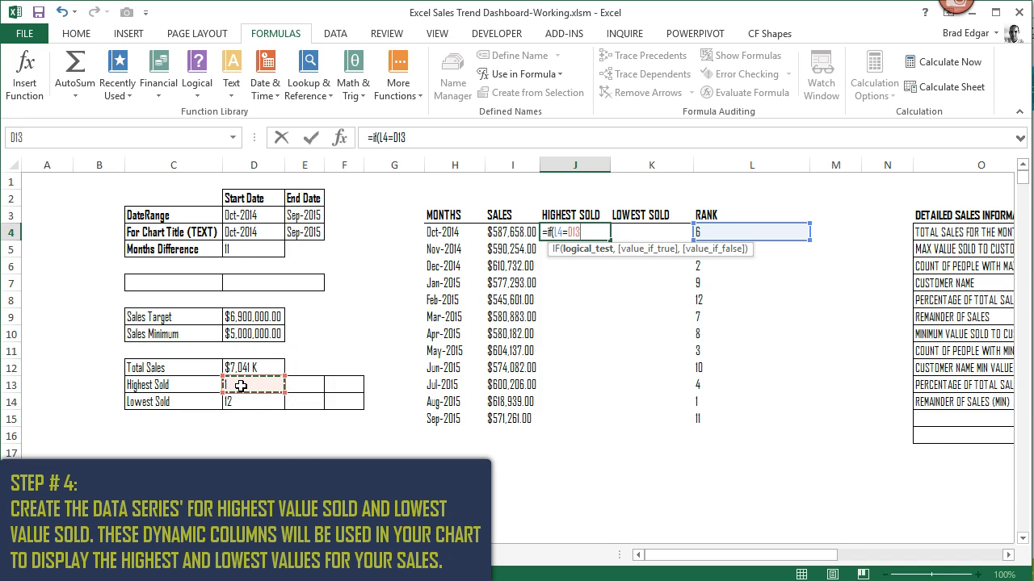
{"action": "key", "text": "F4"}
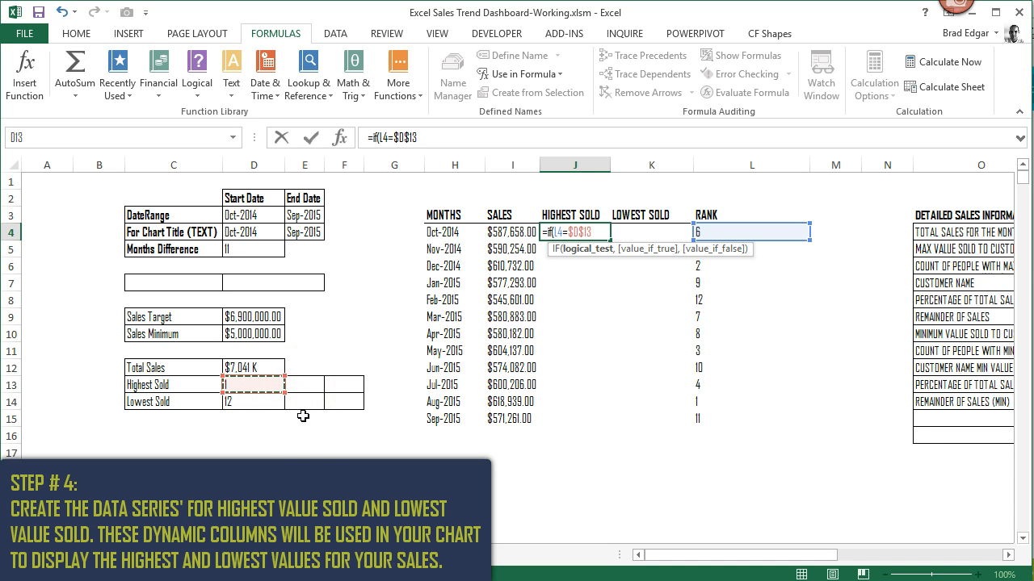
{"action": "type", "text": ","}
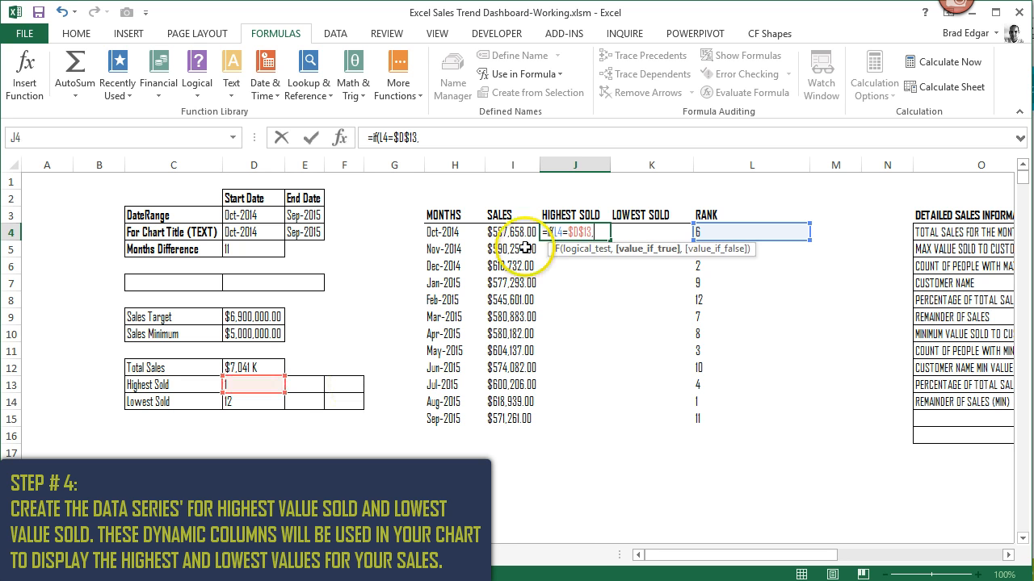
- Make the IF in J4 return I4 when true and NA() when false, and enter the completed formula
{"action": "left_click", "coordinate": [508, 233]}
{"action": "type", "text": ","}
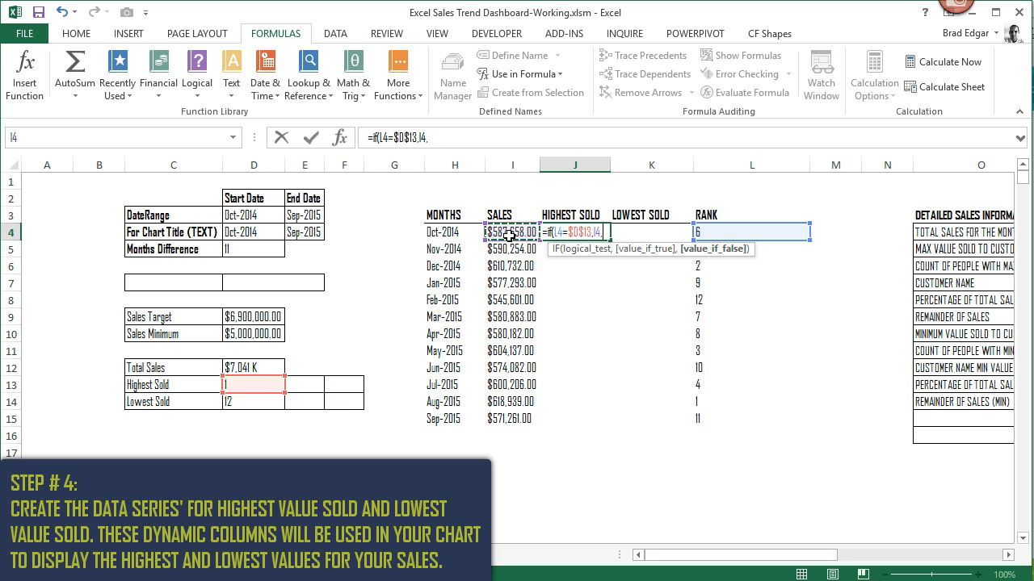
{"action": "type", "text": "na"}
{"action": "key", "text": "Tab"}
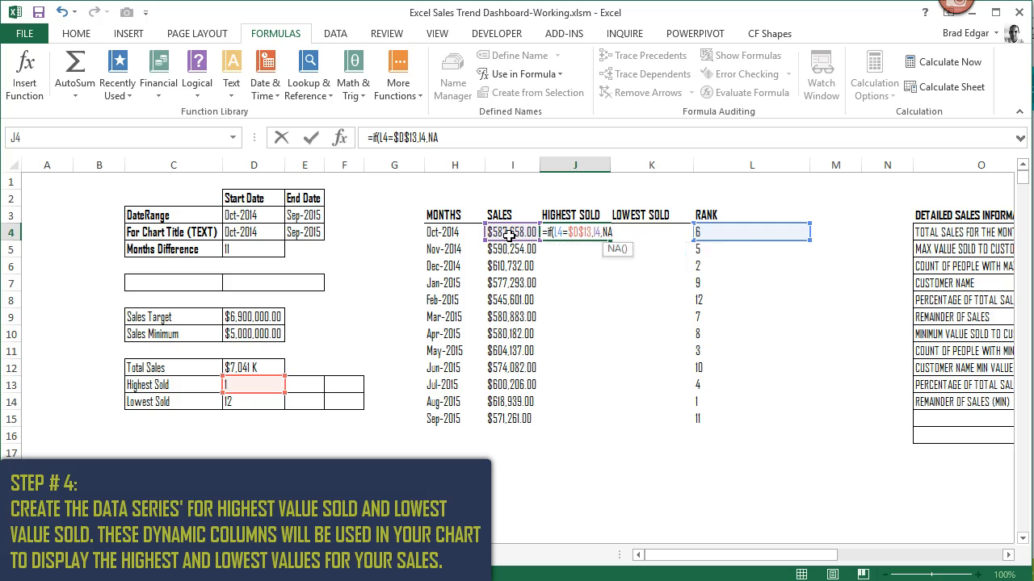
{"action": "type", "text": "))"}
{"action": "key", "text": "ctrl+Return"}
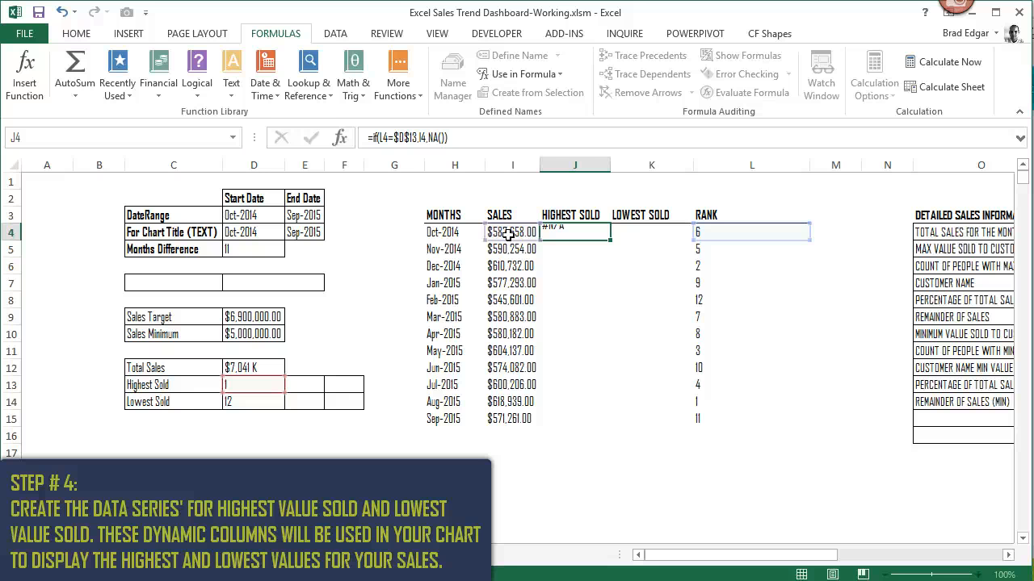
{"action": "key", "text": "Return"}
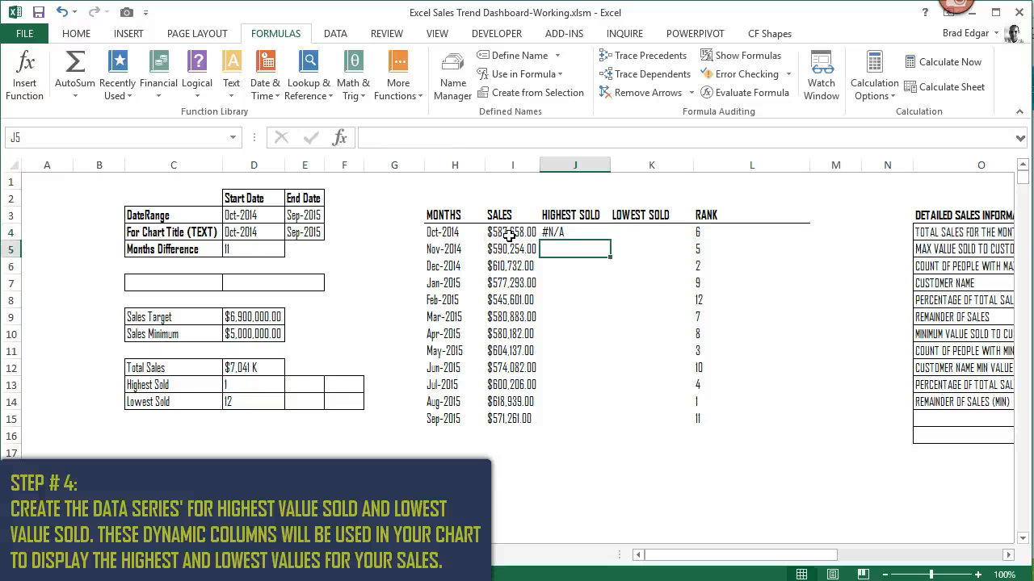
- Copy the J4 formula and paste it as formulas down the HIGHEST SOLD column through J3000
{"action": "left_click", "coordinate": [580, 230]}
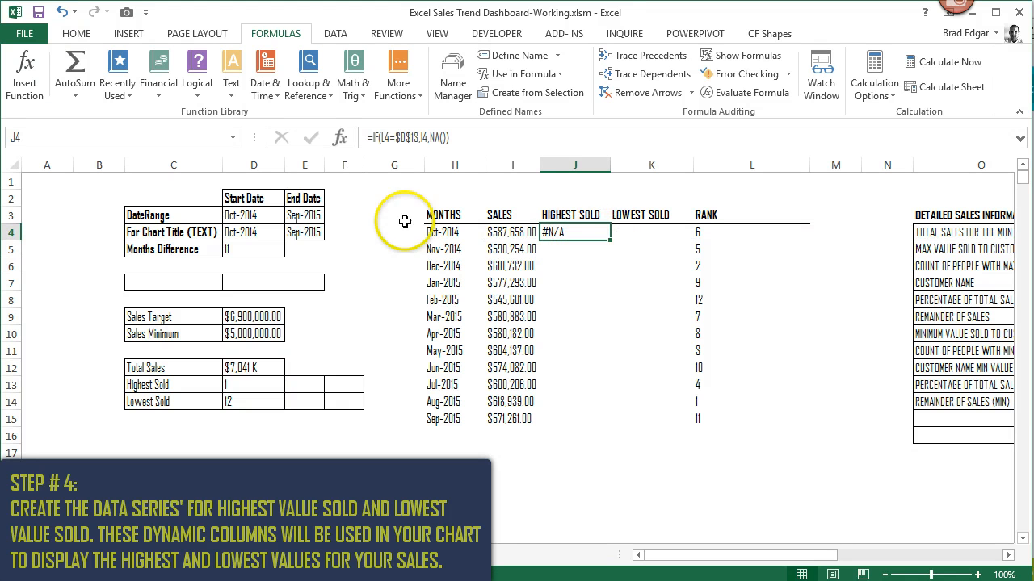
{"action": "left_click", "coordinate": [117, 139]}
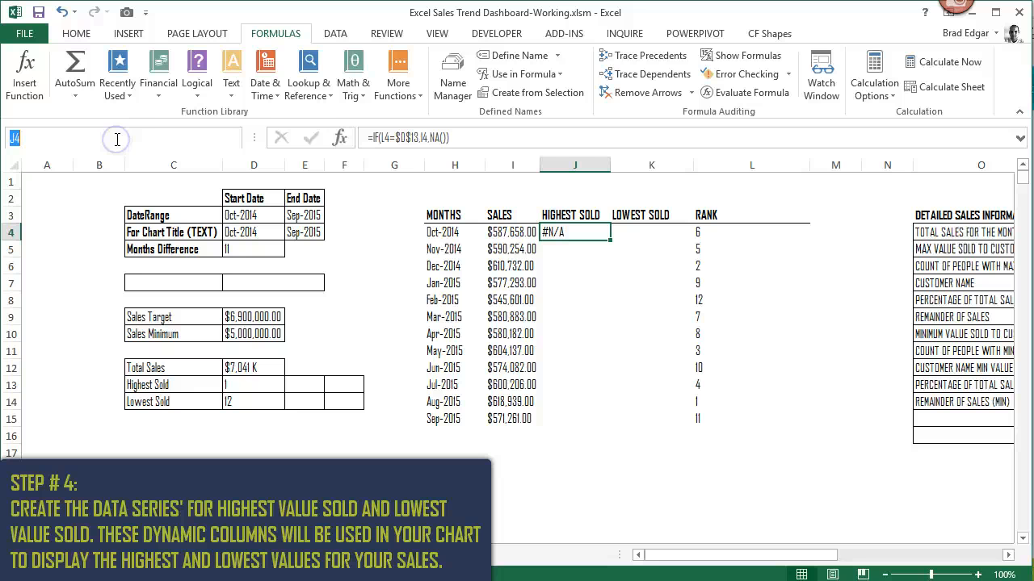
{"action": "type", "text": "J300"}
{"action": "left_click", "coordinate": [570, 232]}
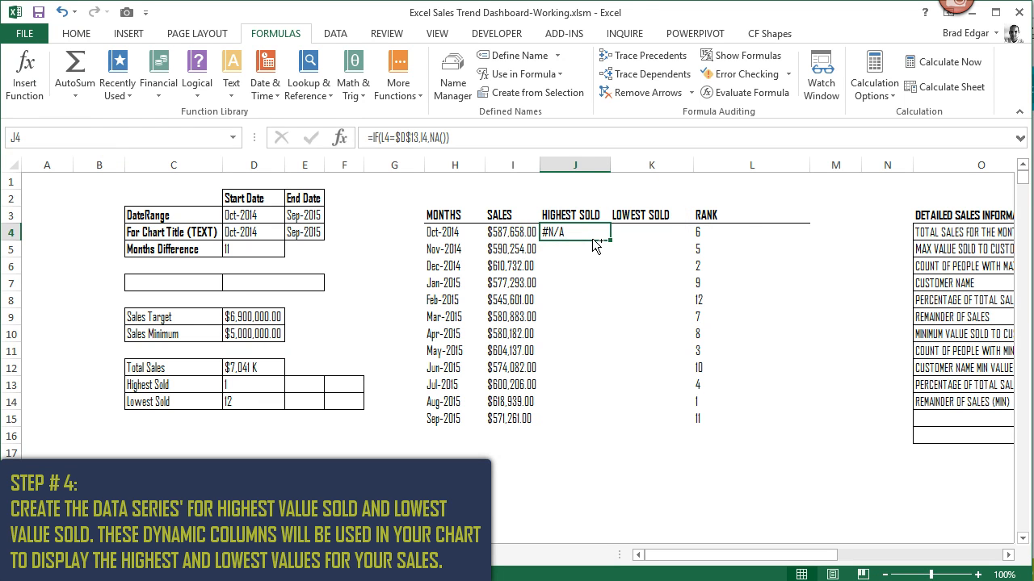
{"action": "key", "text": "ctrl+c"}
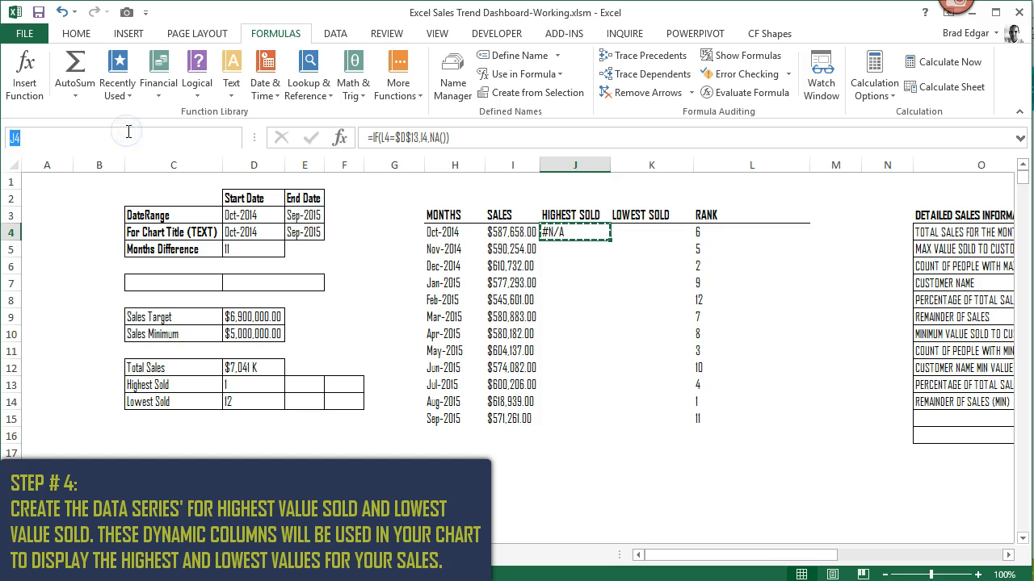
{"action": "key", "text": "Return"}
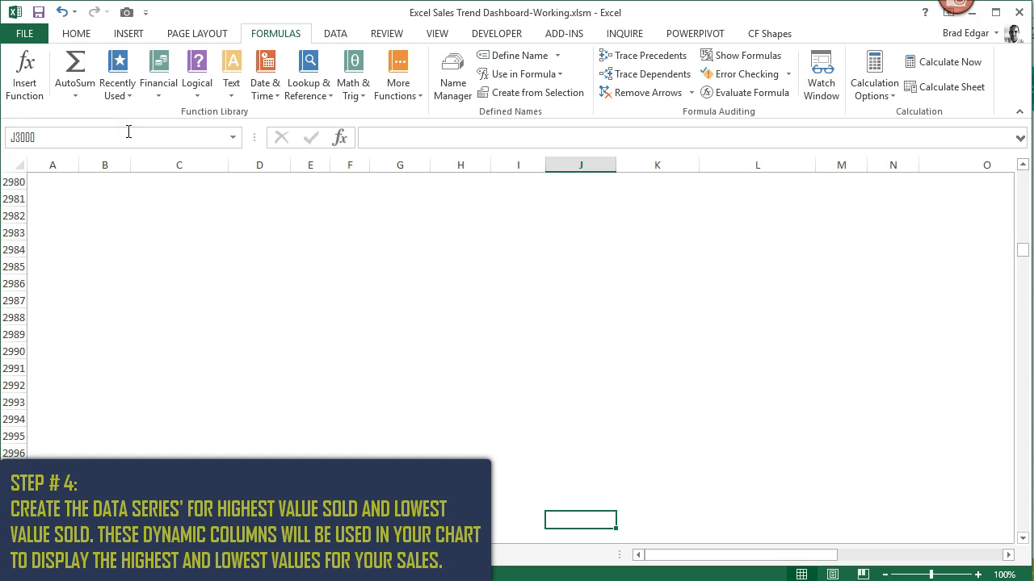
{"action": "key", "text": "ctrl+shift+Up"}
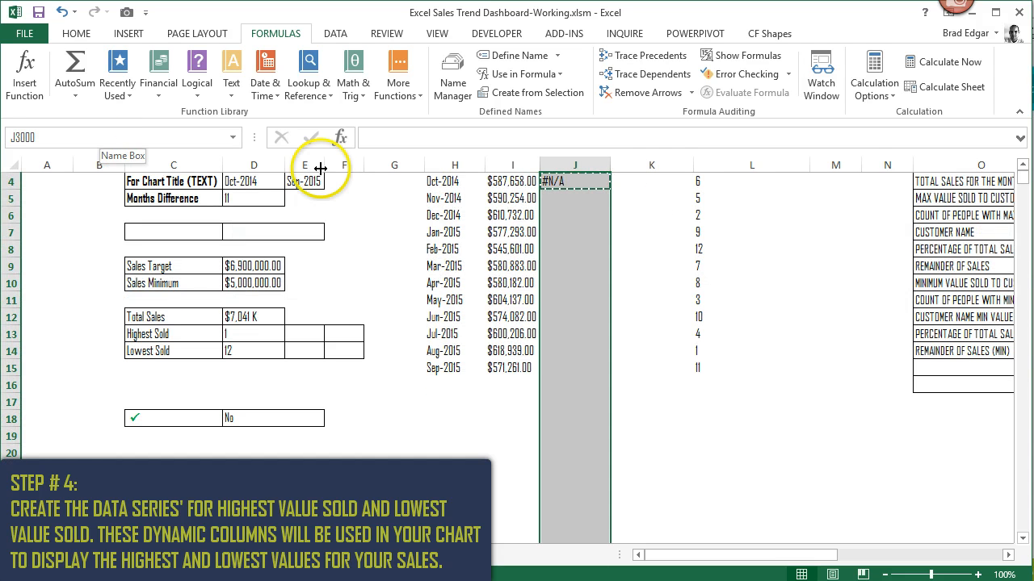
{"action": "right_click", "coordinate": [589, 196]}
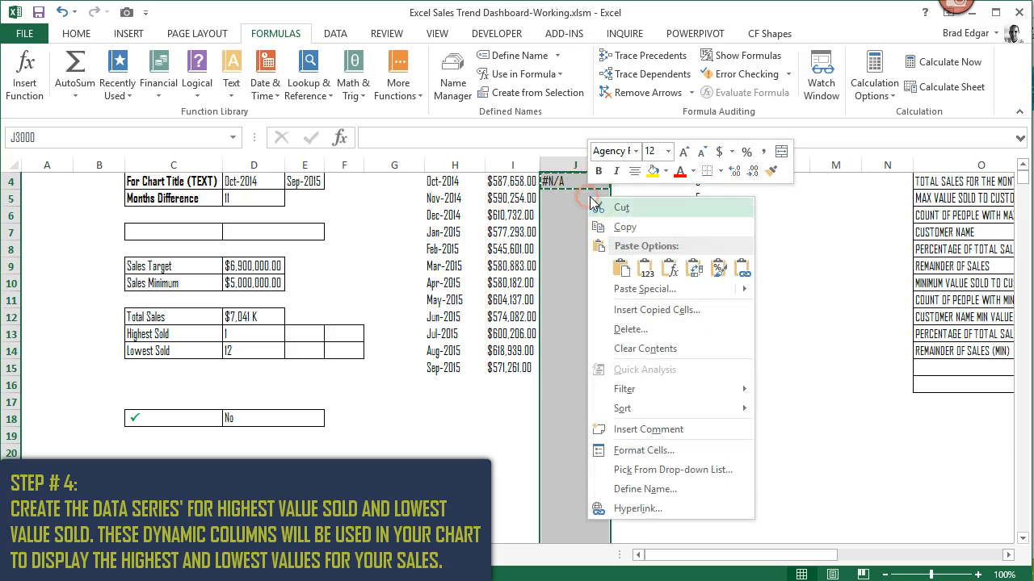
{"action": "left_click", "coordinate": [669, 271]}
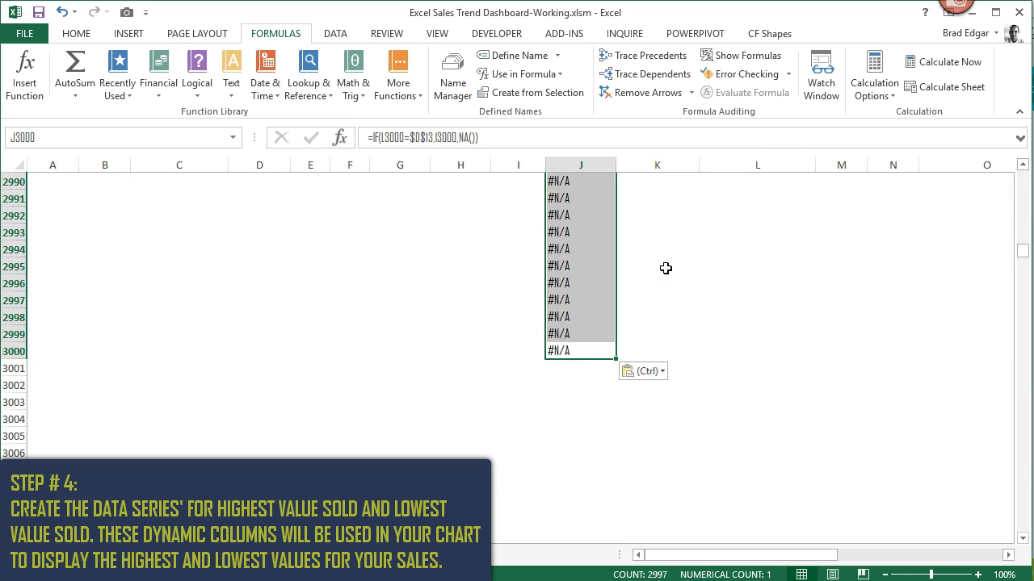
{"action": "key", "text": "ctrl+Up"}
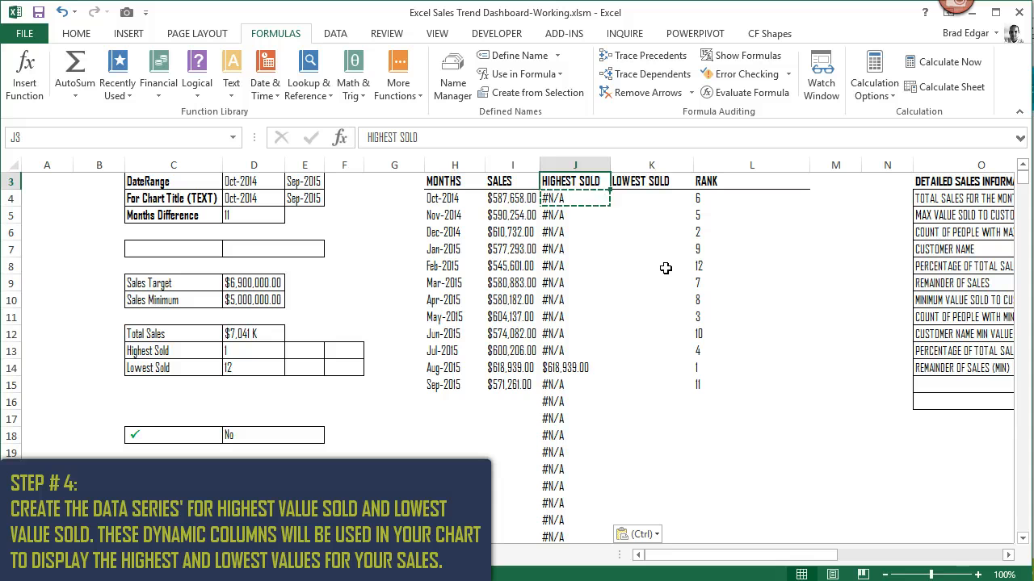
- Check the HIGHEST SOLD formula for August 2015 in J14 and the Lowest Sold rank cell D14
{"action": "left_click", "coordinate": [575, 368]}
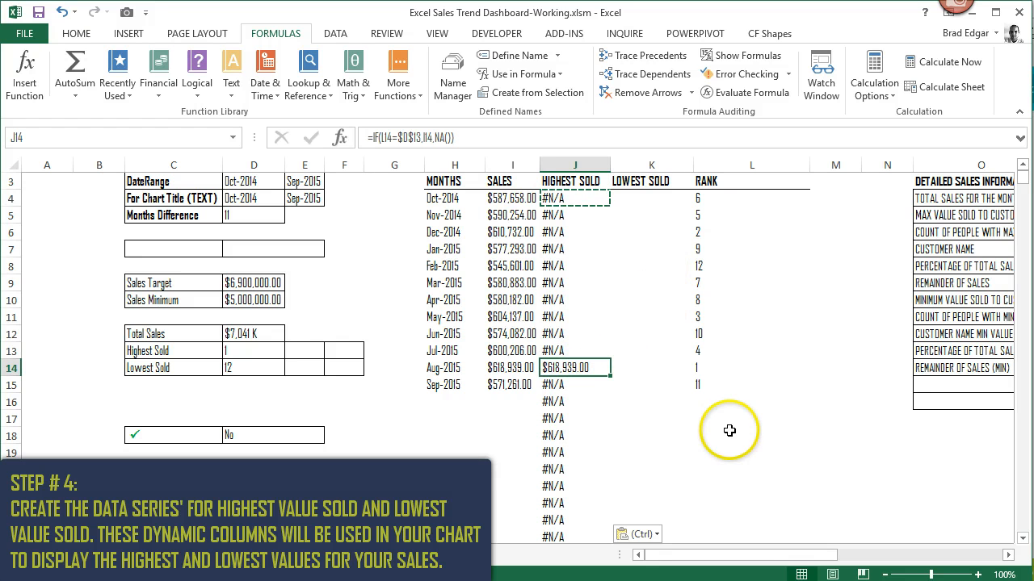
{"action": "left_click", "coordinate": [526, 376]}
{"action": "left_click", "coordinate": [656, 198]}
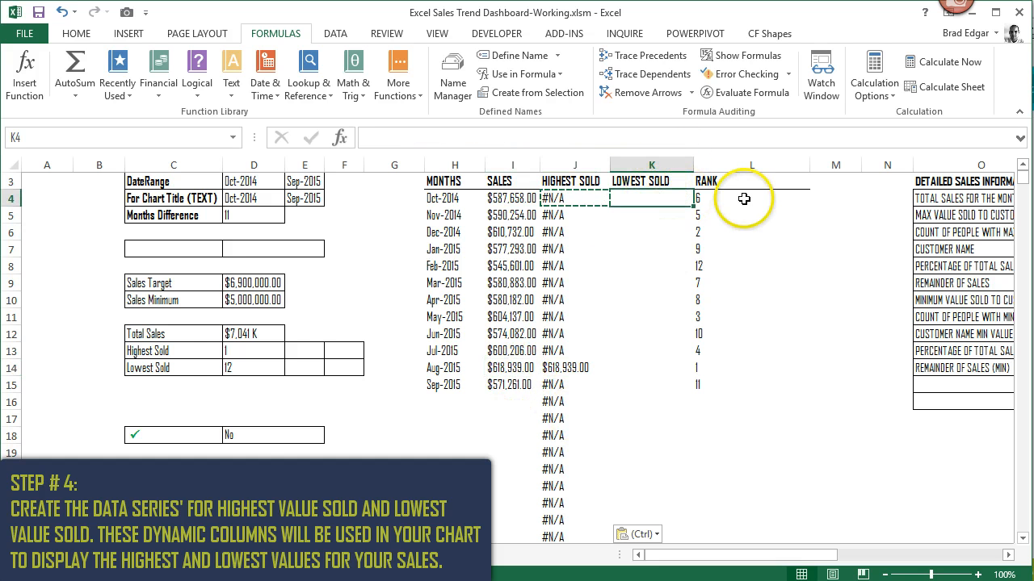
{"action": "left_click", "coordinate": [179, 369]}
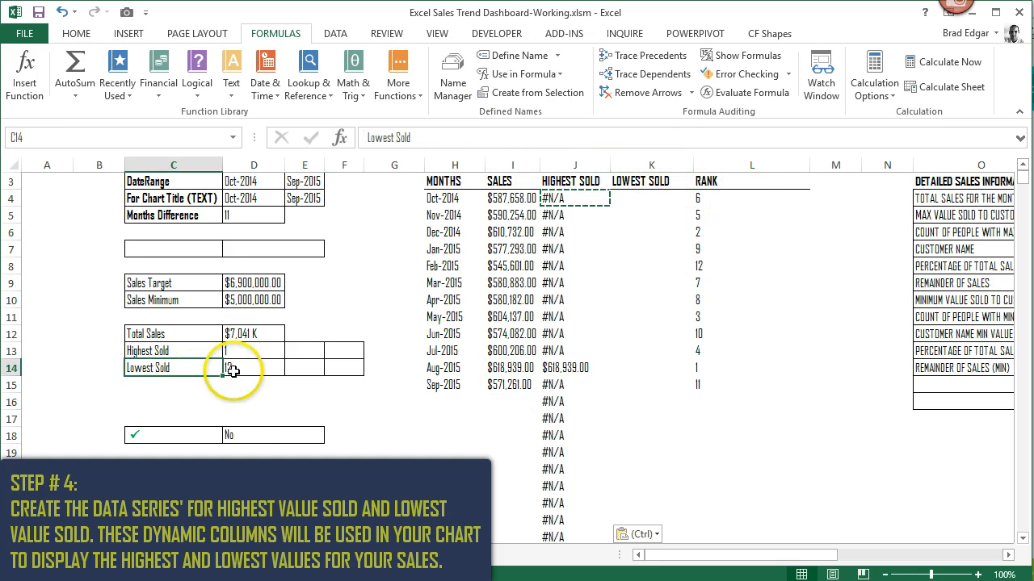
{"action": "left_click", "coordinate": [242, 370]}
- Start an IF formula in K4 under LOWEST SOLD that tests whether L4 equals the absolute reference $D$14
{"action": "left_click", "coordinate": [644, 198]}
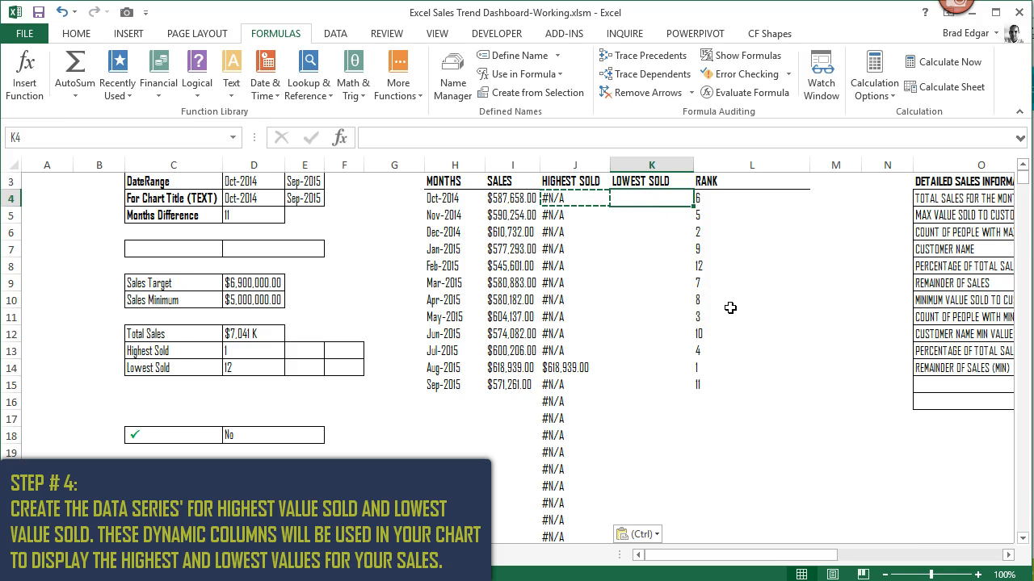
{"action": "type", "text": "=if"}
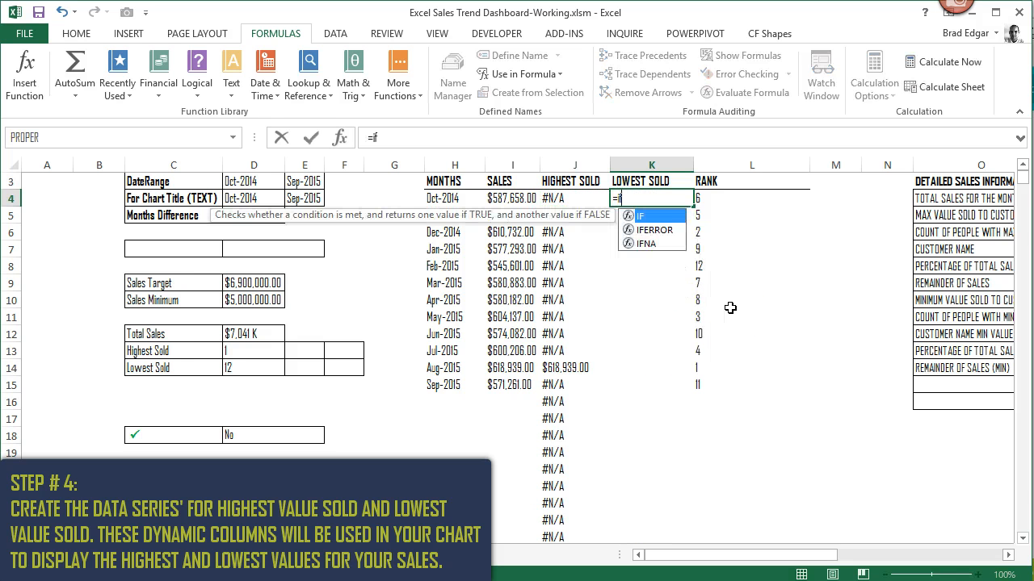
{"action": "type", "text": "("}
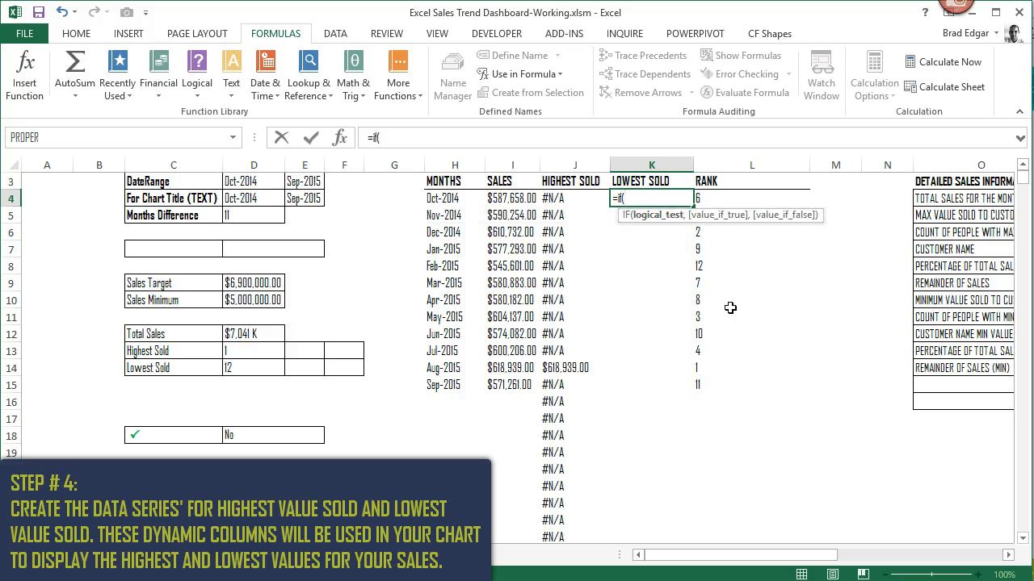
{"action": "left_click", "coordinate": [711, 202]}
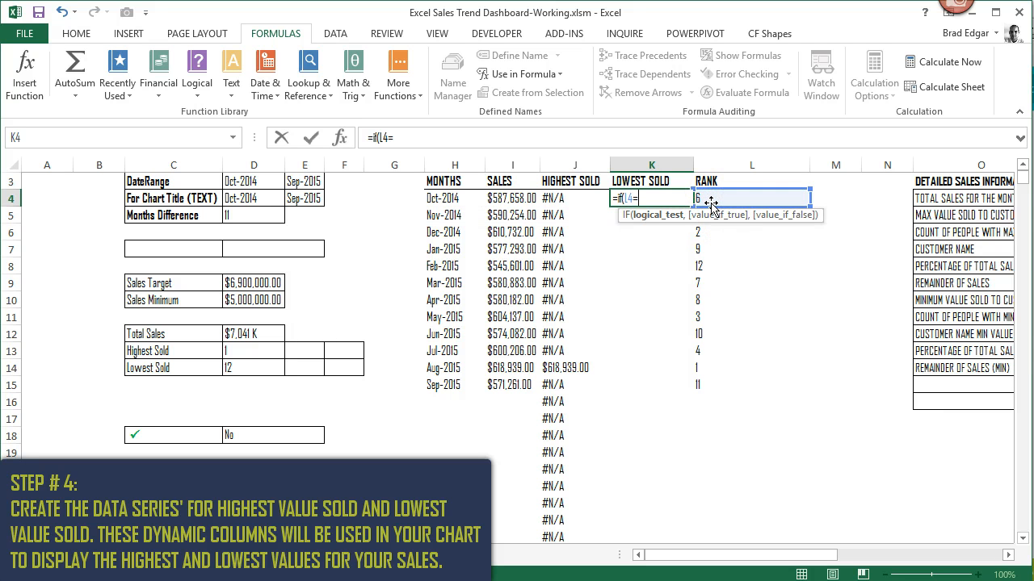
{"action": "type", "text": "="}
{"action": "left_click", "coordinate": [252, 368]}
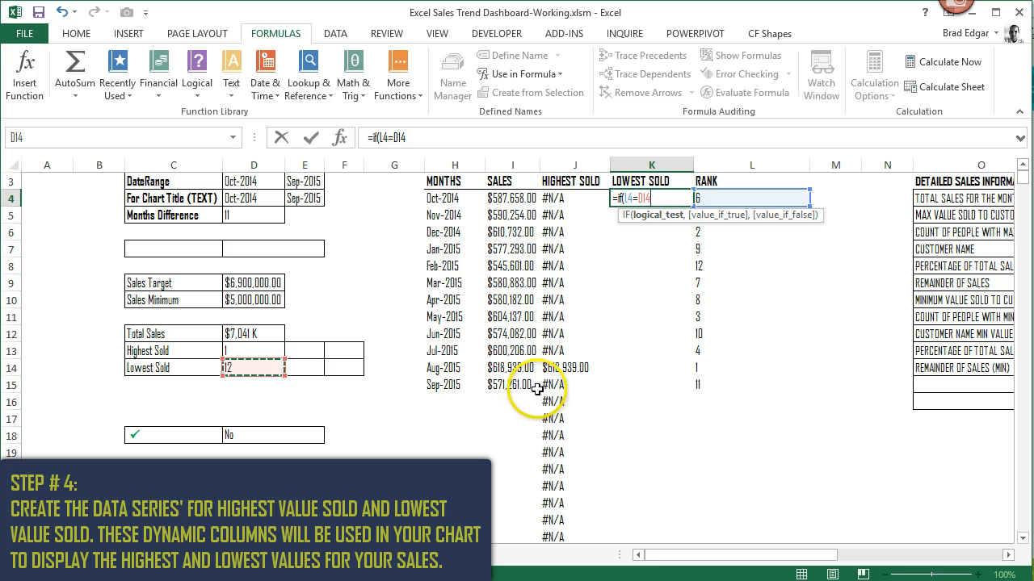
{"action": "key", "text": "F4"}
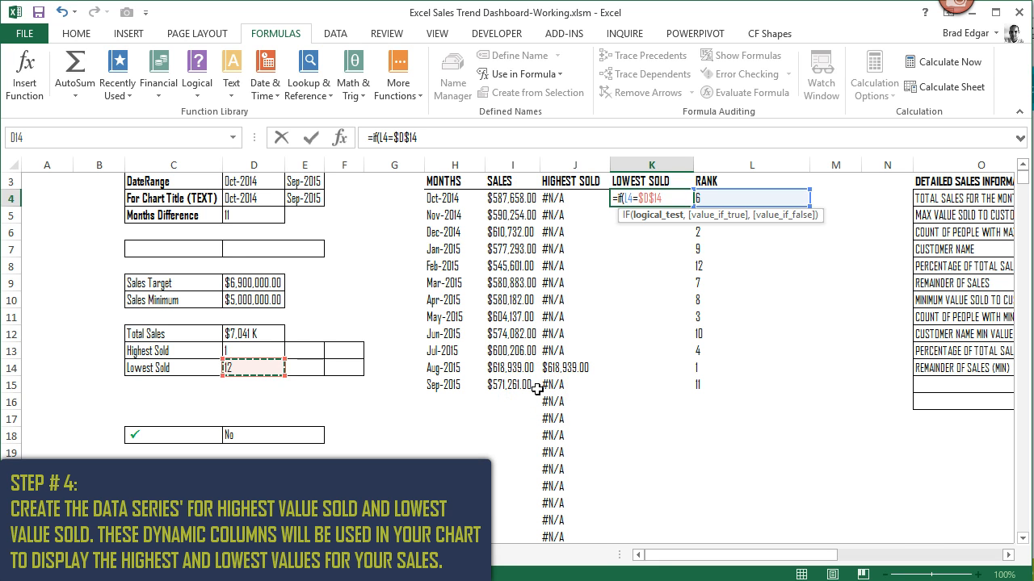
- Make the IF in K4 return I4 when true and NA() when false, and enter the completed formula
{"action": "type", "text": ","}
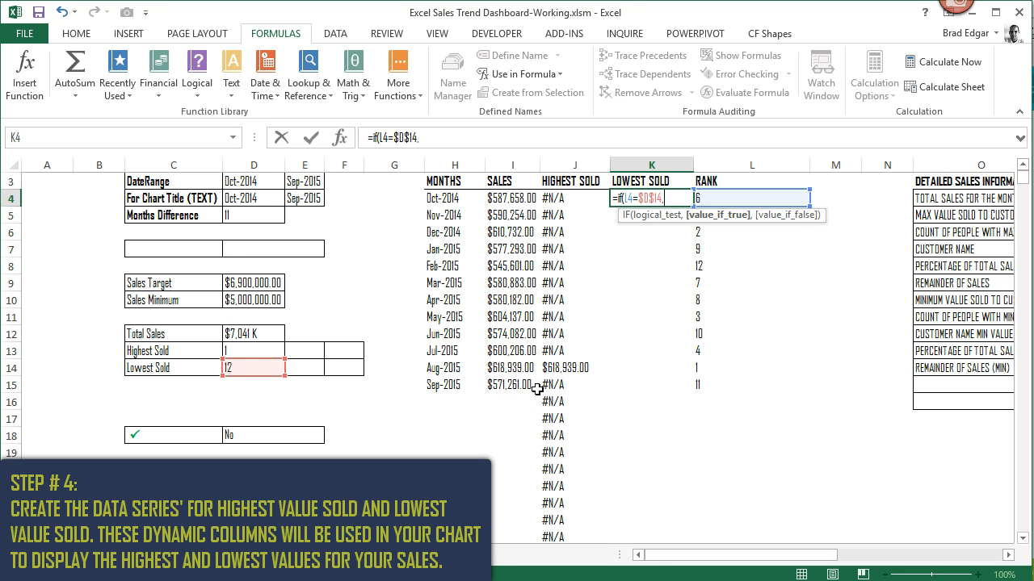
{"action": "left_click", "coordinate": [505, 199]}
{"action": "type", "text": ","}
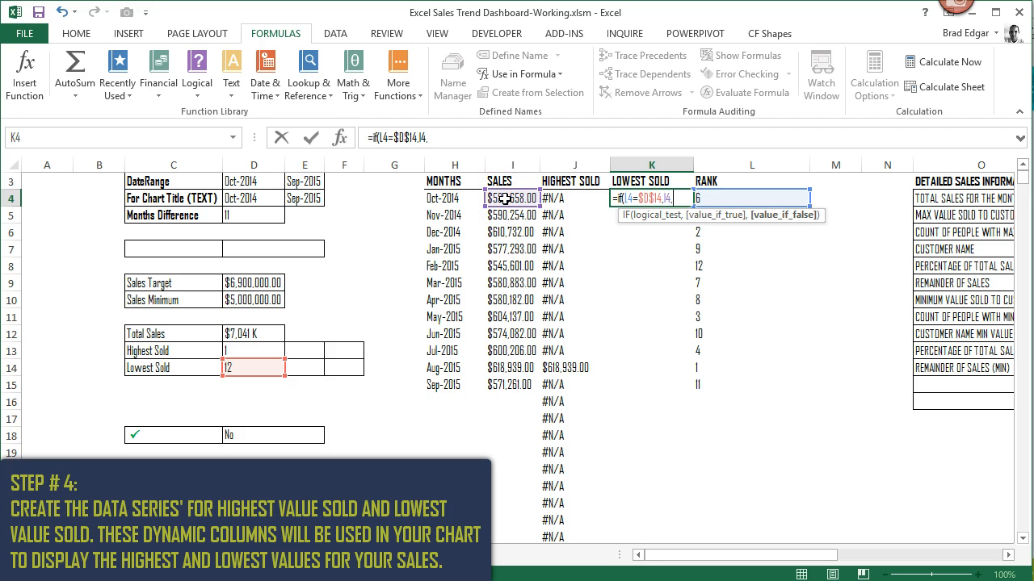
{"action": "type", "text": "na"}
{"action": "key", "text": "Tab"}
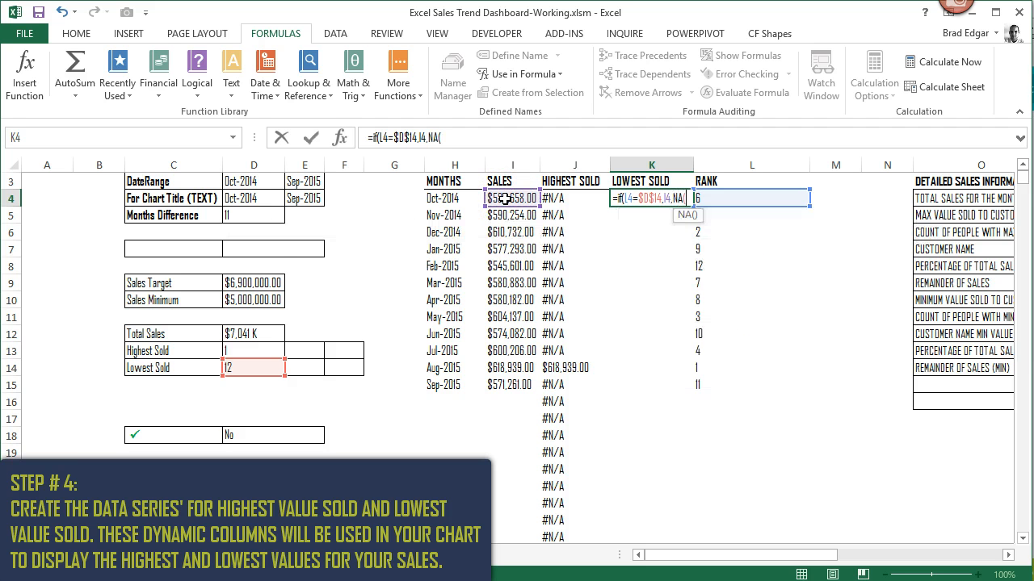
{"action": "type", "text": "))"}
{"action": "key", "text": "Return"}
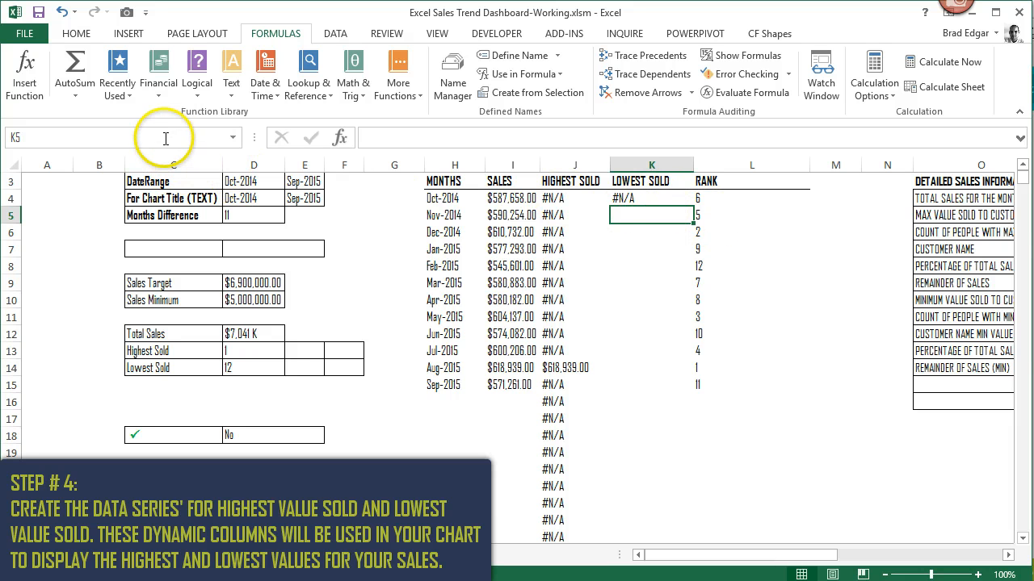
- Copy the K4 formula and paste it as formulas down the LOWEST SOLD column through K3000
{"action": "left_click", "coordinate": [644, 199]}
{"action": "key", "text": "ctrl+c"}
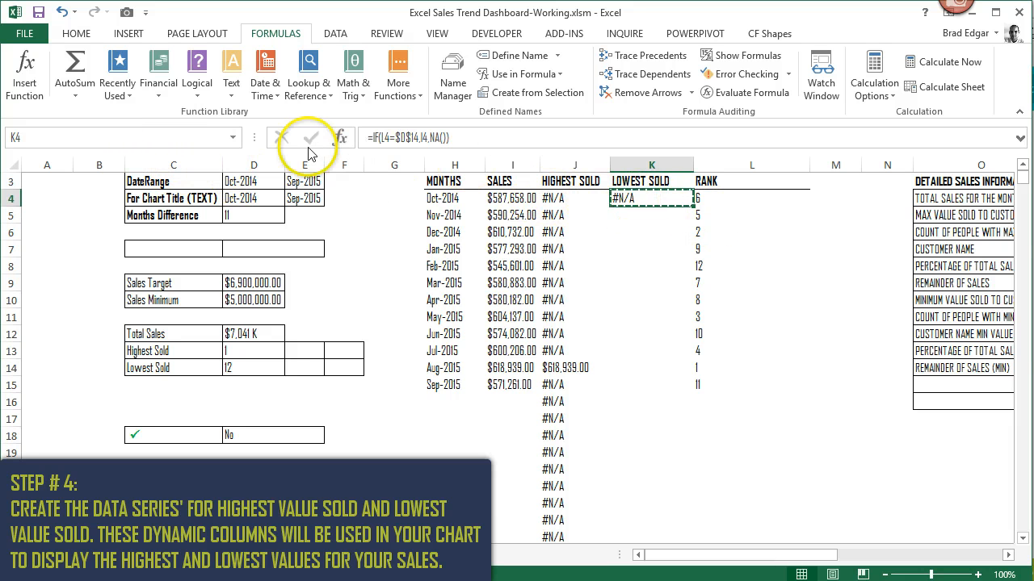
{"action": "left_click", "coordinate": [125, 137]}
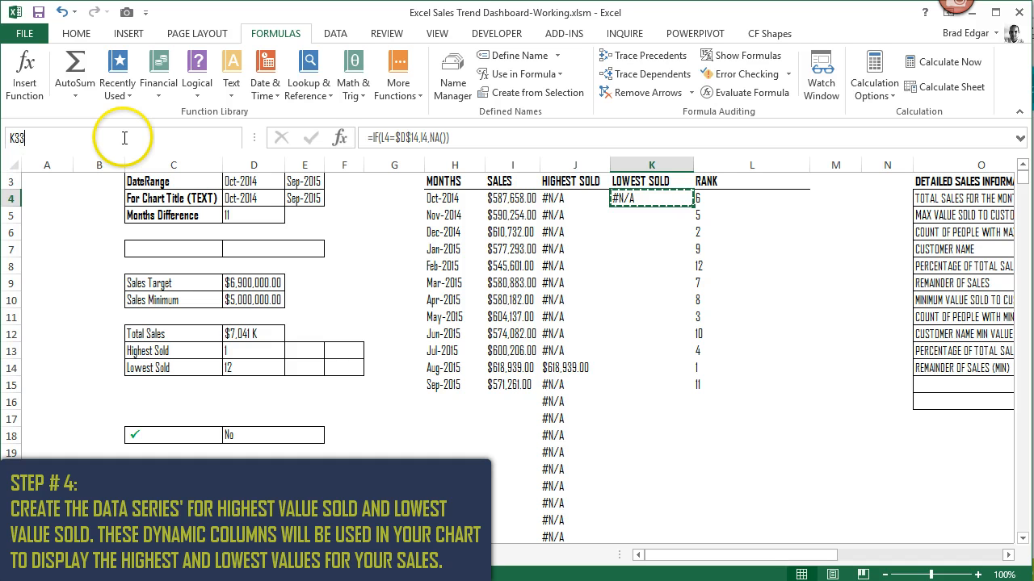
{"action": "type", "text": "K3000"}
{"action": "key", "text": "Return"}
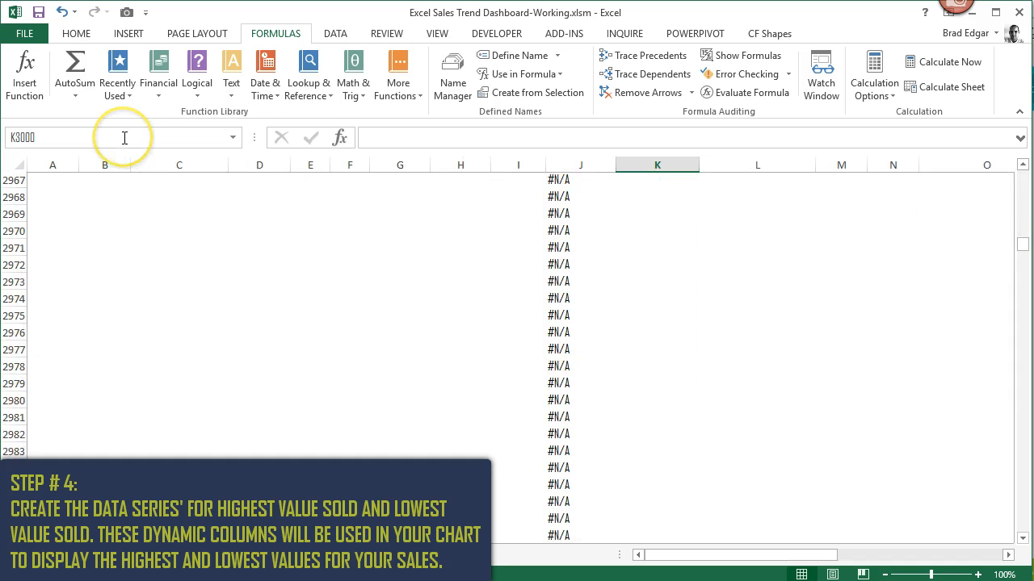
{"action": "key", "text": "ctrl+shift+Up"}
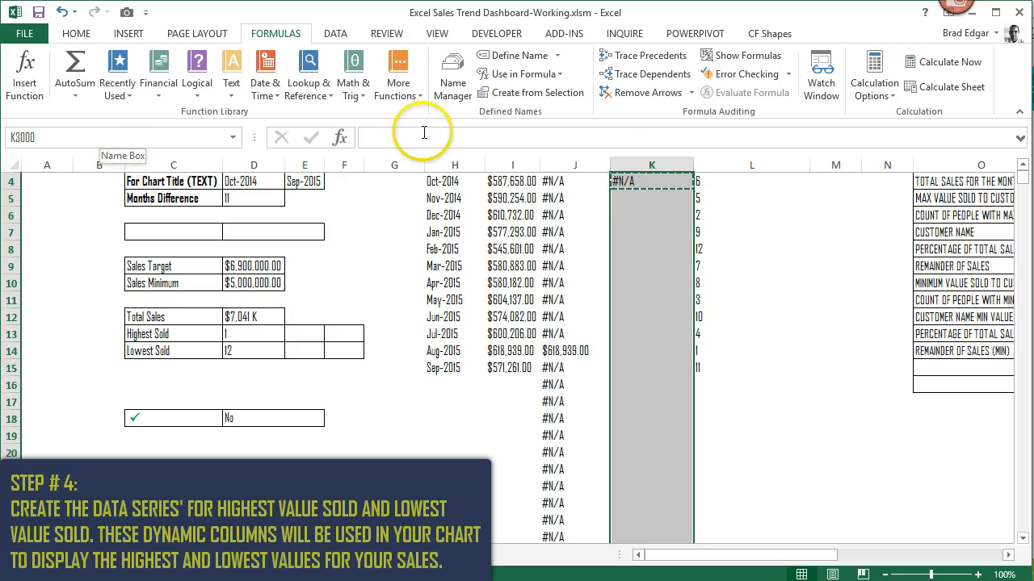
{"action": "right_click", "coordinate": [651, 199]}
{"action": "left_click", "coordinate": [735, 270]}
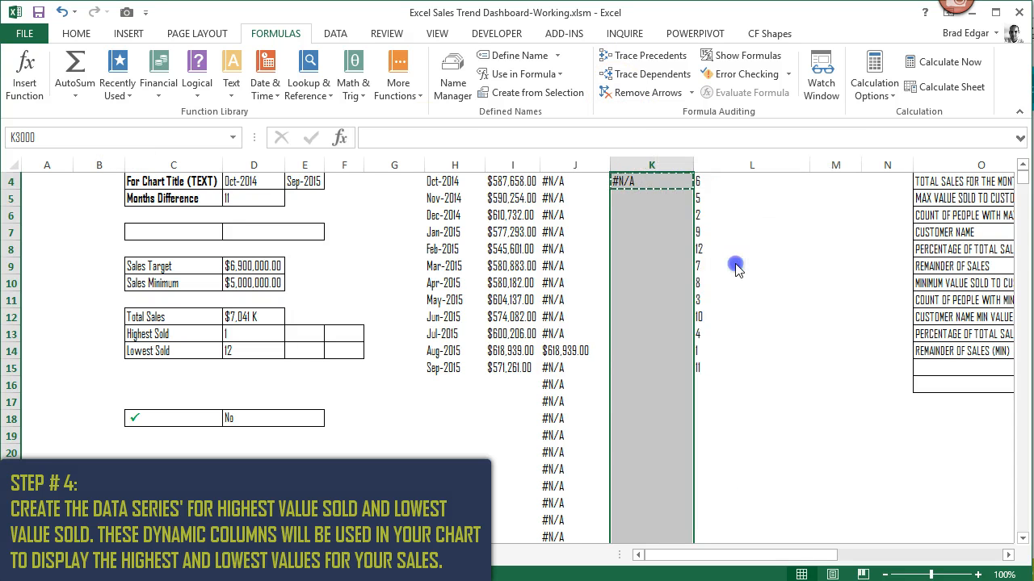
{"action": "key", "text": "ctrl+Up"}
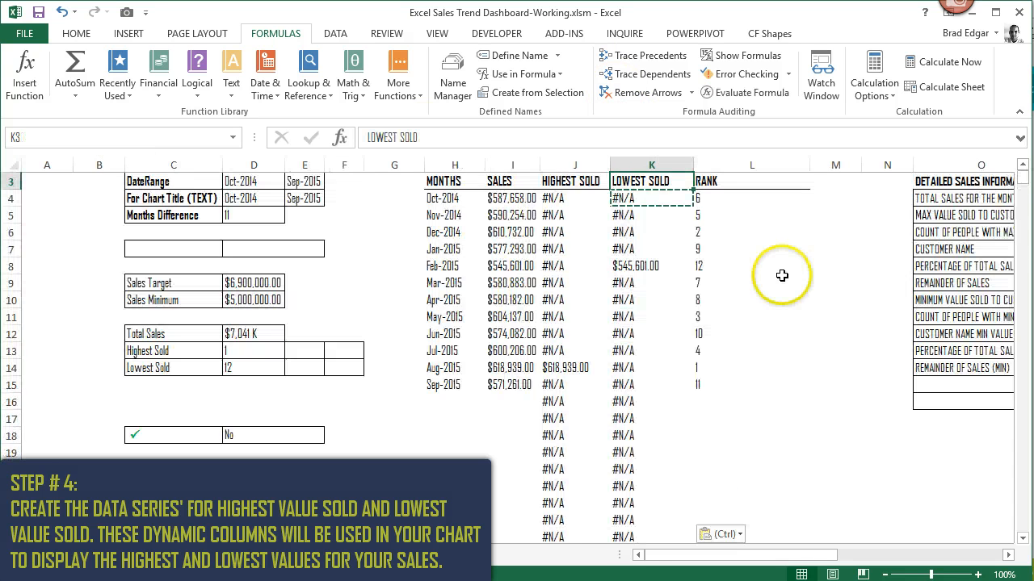
- Review the LOWEST SOLD formula for February 2015 in K8 and the HIGHEST SOLD formulas in J14 and J4
{"action": "left_click", "coordinate": [656, 265]}
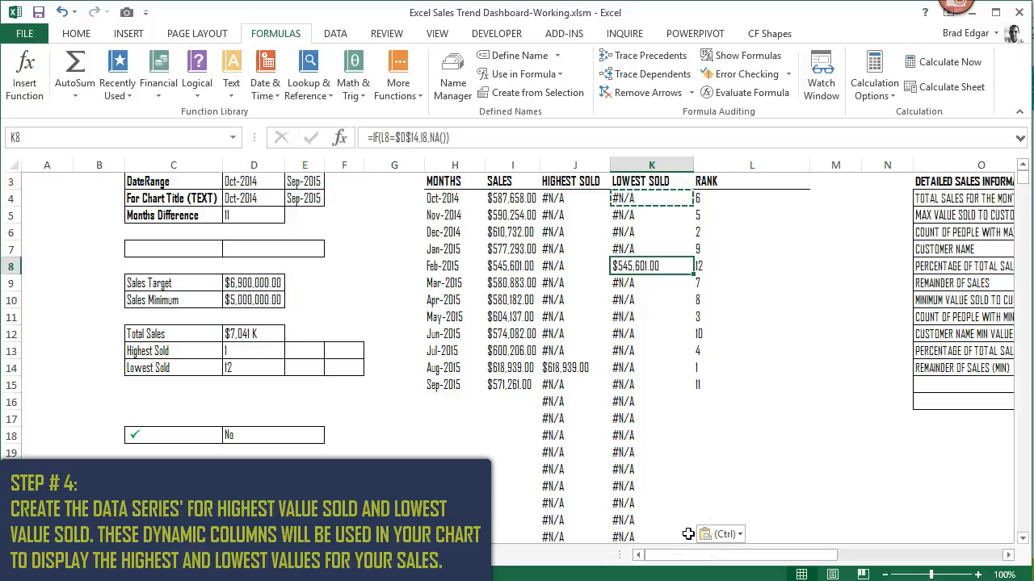
{"action": "left_click", "coordinate": [563, 369]}
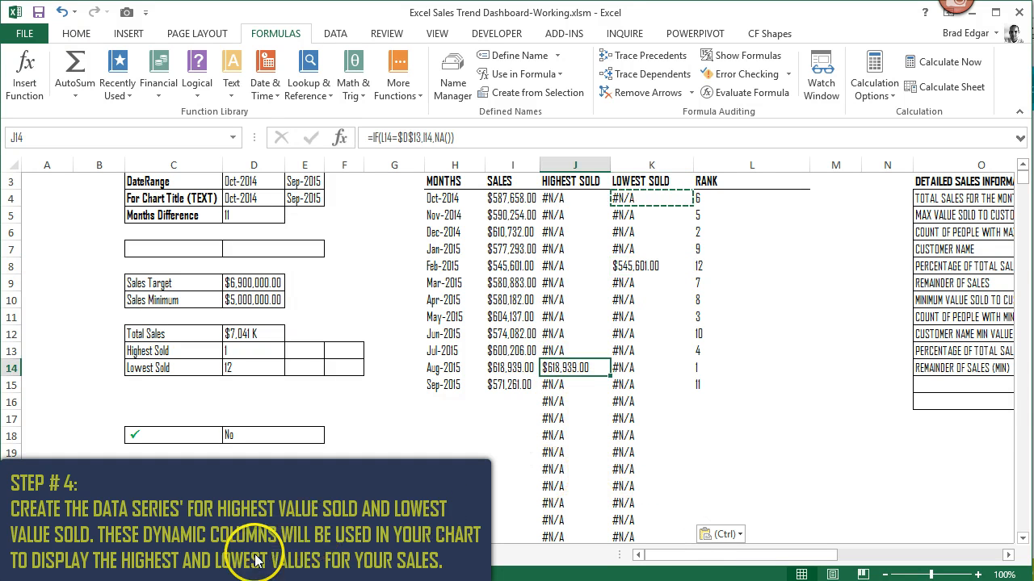
{"action": "left_click", "coordinate": [557, 200]}
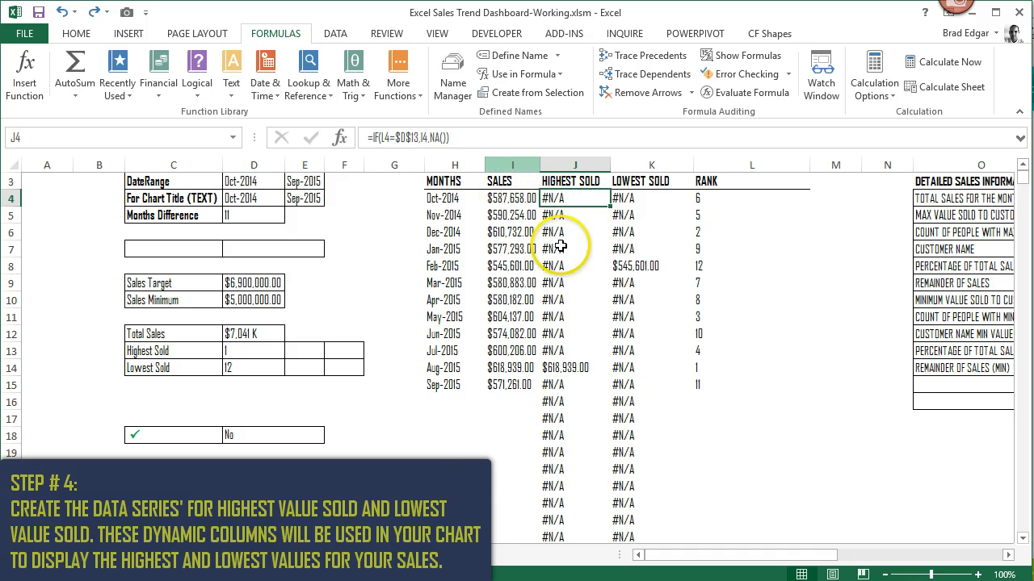
- Inspect the reference formula of the ListHigh defined name and the range it covers in the HIGHEST SOLD column
{"action": "left_click", "coordinate": [452, 73]}
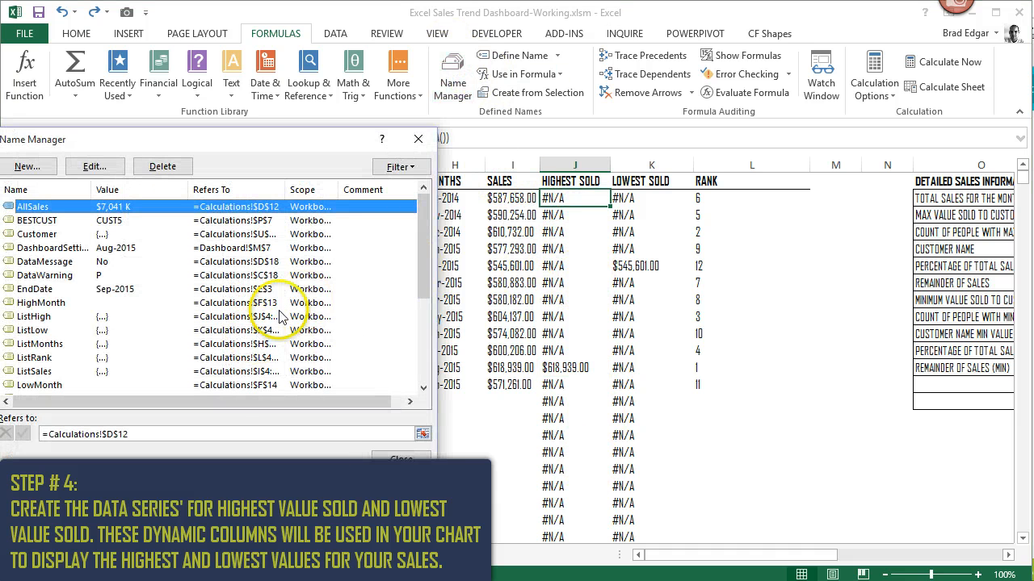
{"action": "left_click_drag", "start_coordinate": [431, 274], "coordinate": [422, 321]}
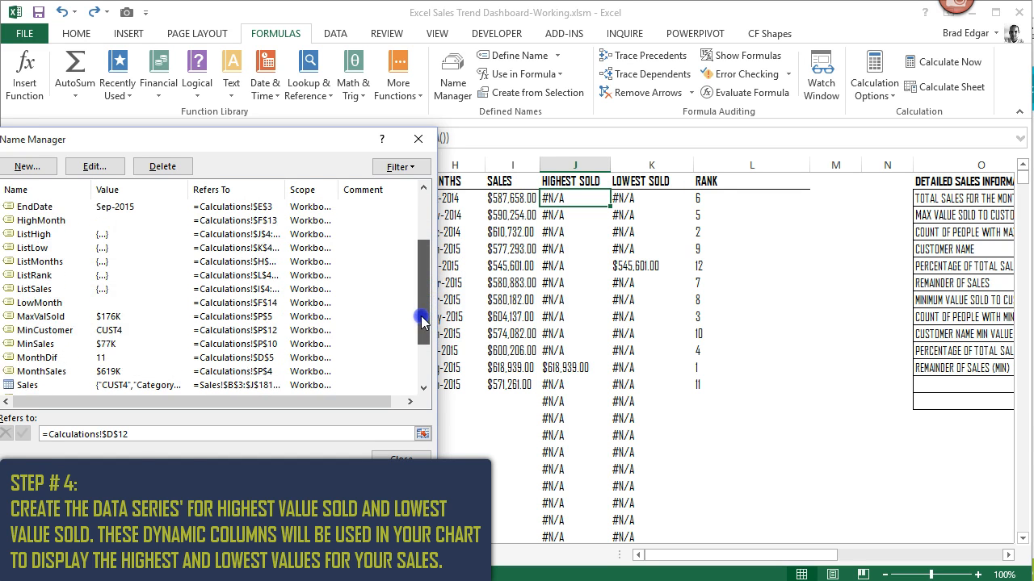
{"action": "left_click", "coordinate": [37, 235]}
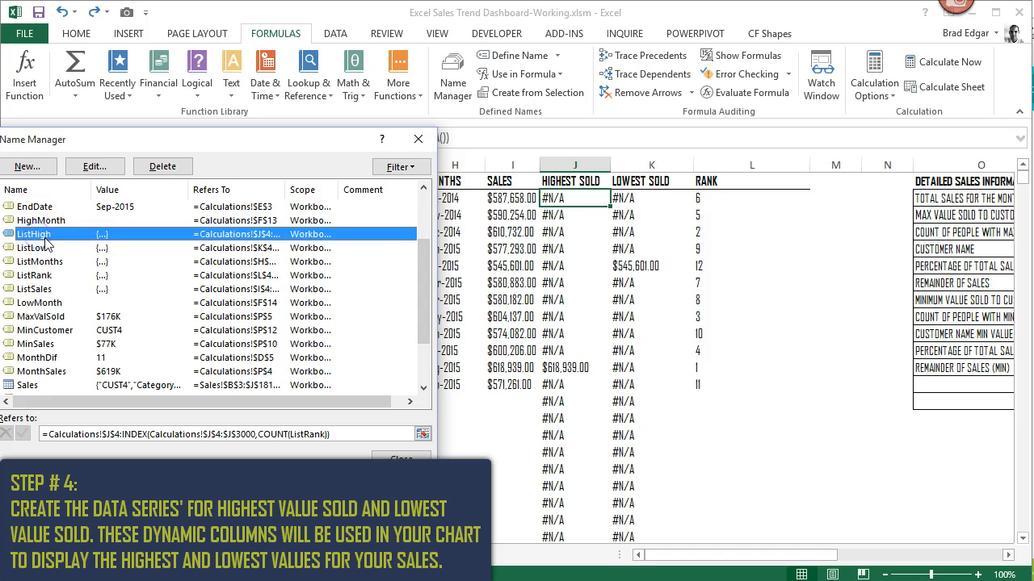
{"action": "left_click", "coordinate": [271, 434]}
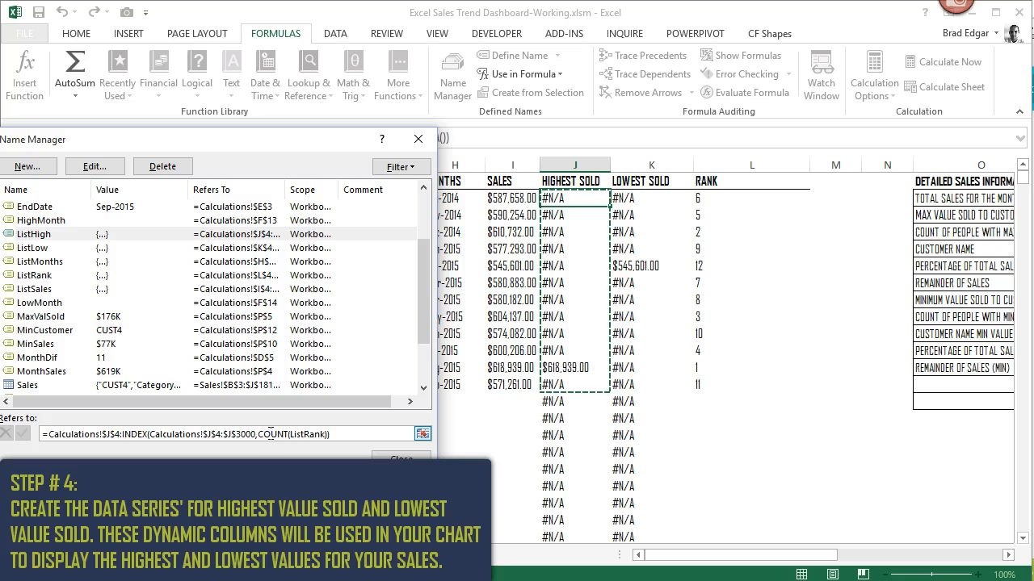
- Inspect the reference formula of the ListLow defined name and the range it covers, and close the Name Manager
{"action": "left_click", "coordinate": [45, 248]}
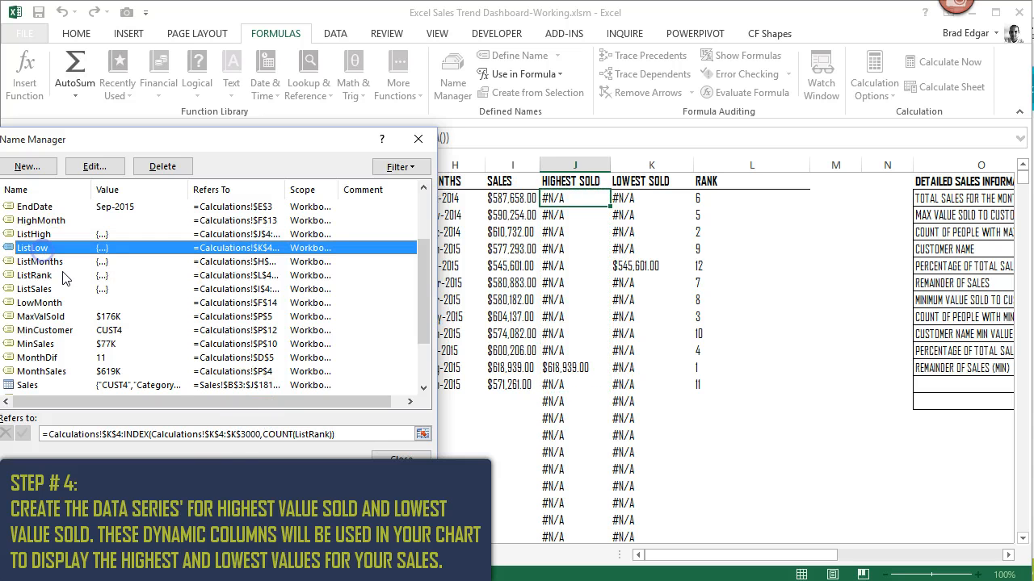
{"action": "left_click", "coordinate": [273, 435]}
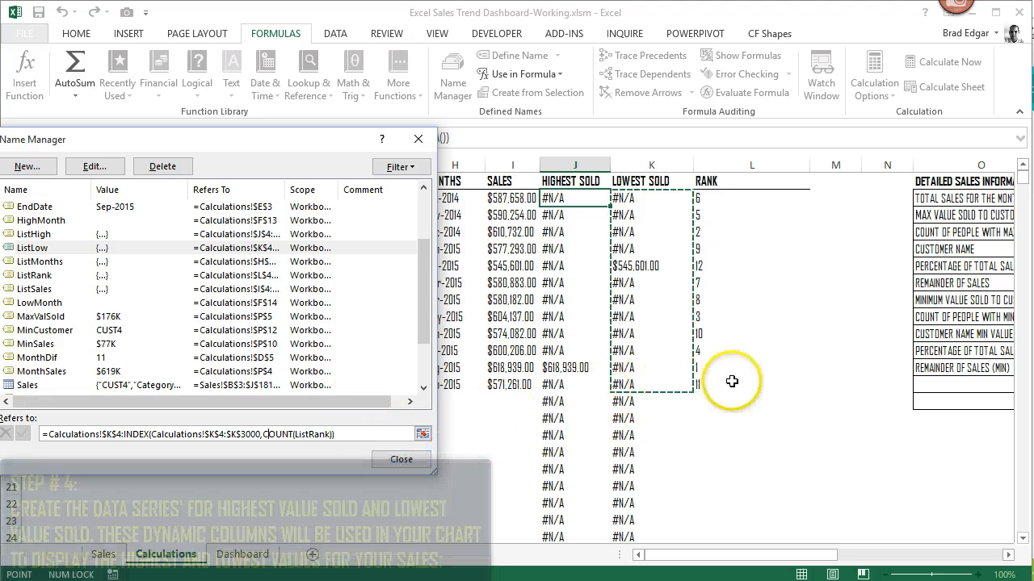
{"action": "left_click", "coordinate": [421, 461]}
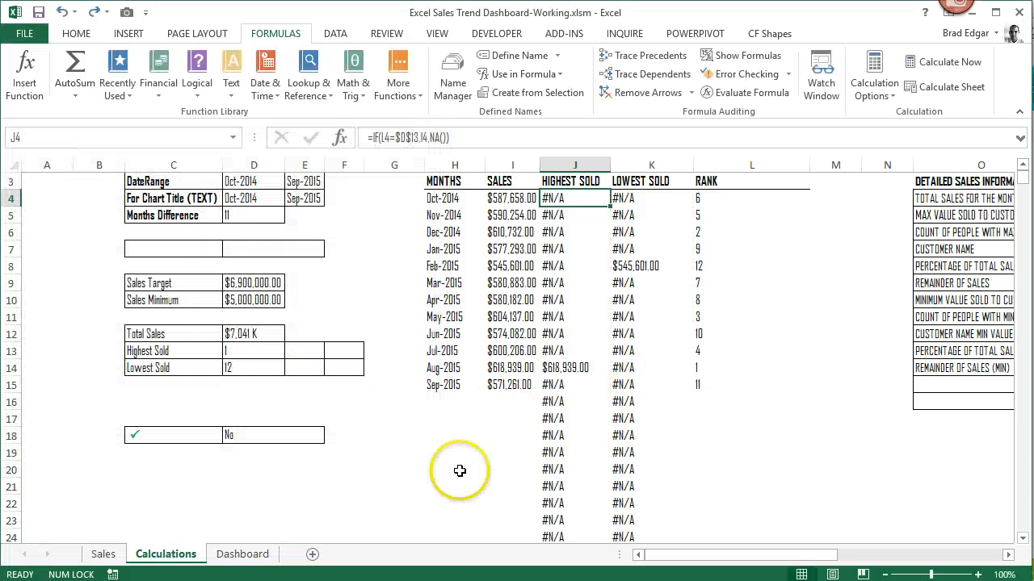
- Remove the HighLow and LOWSOLD series from the Total Monthly Sales Trend chart's data source on the Dashboard sheet
{"action": "left_click", "coordinate": [243, 554]}
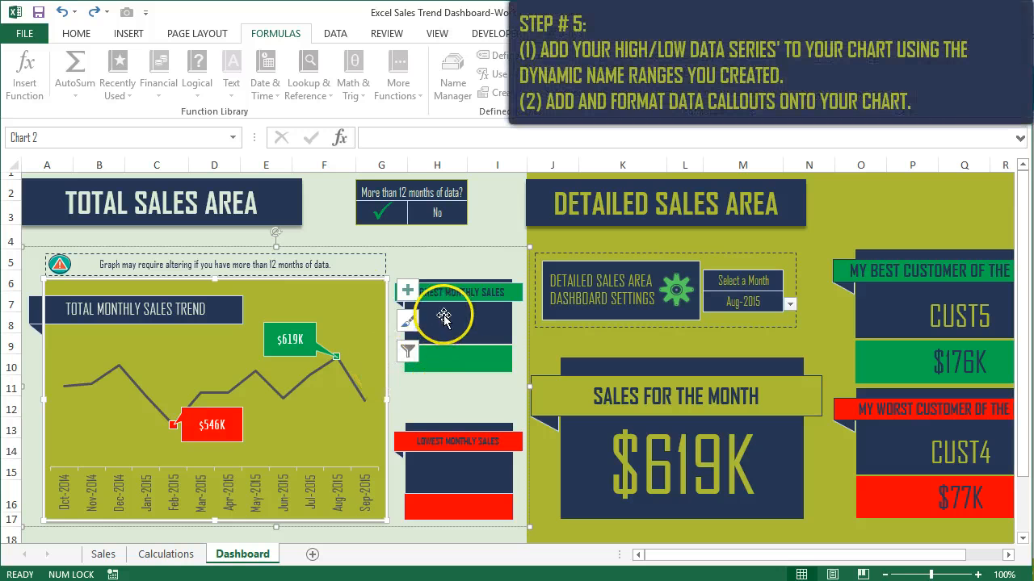
{"action": "right_click", "coordinate": [336, 307]}
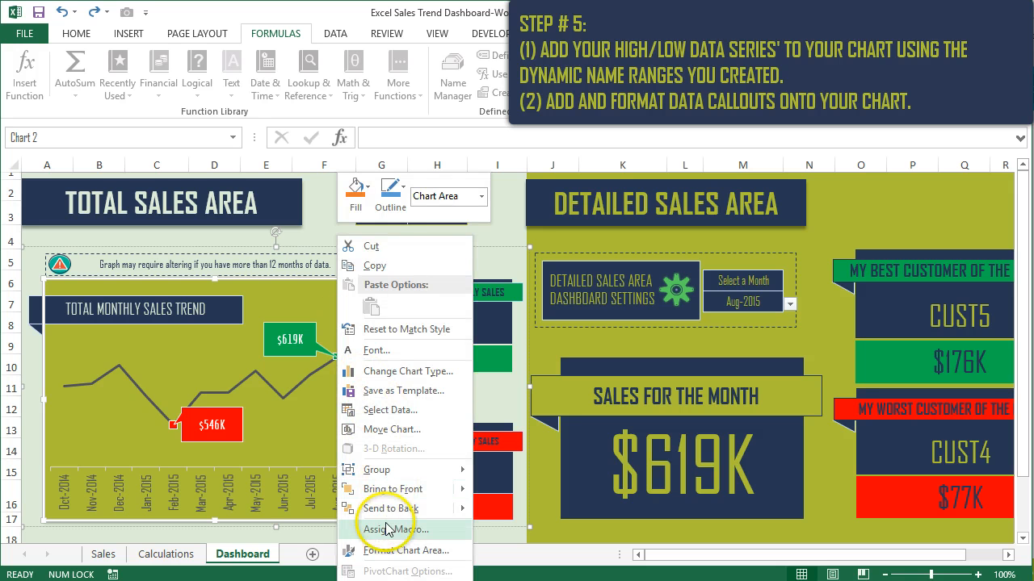
{"action": "left_click", "coordinate": [389, 410]}
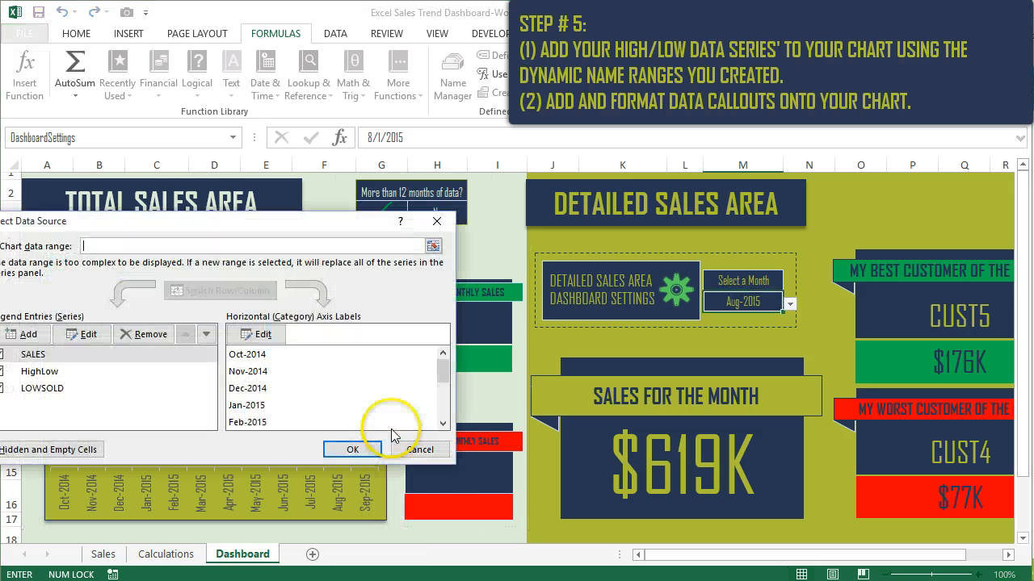
{"action": "left_click", "coordinate": [40, 371]}
{"action": "left_click", "coordinate": [145, 335]}
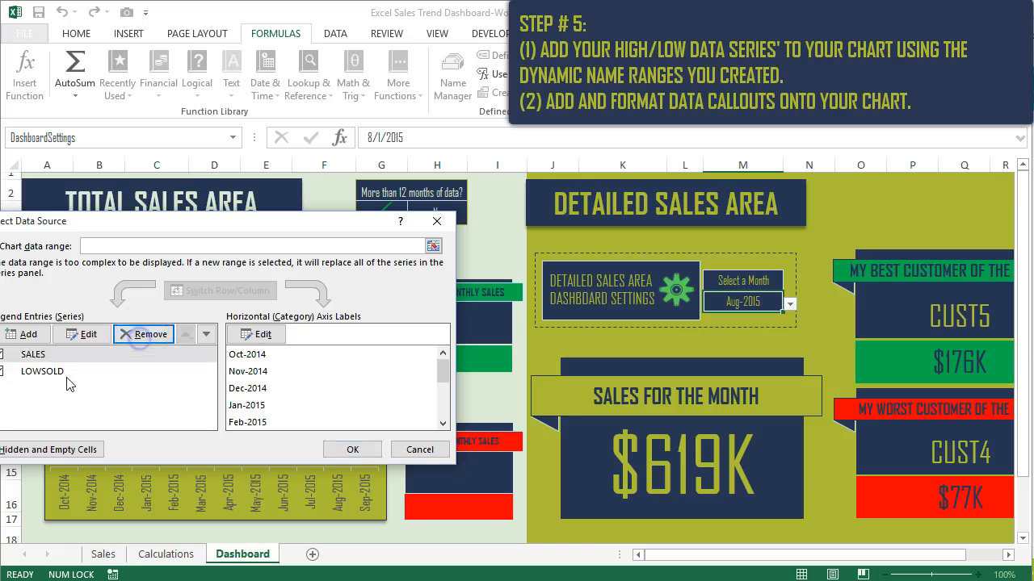
{"action": "left_click", "coordinate": [54, 379]}
{"action": "left_click", "coordinate": [146, 334]}
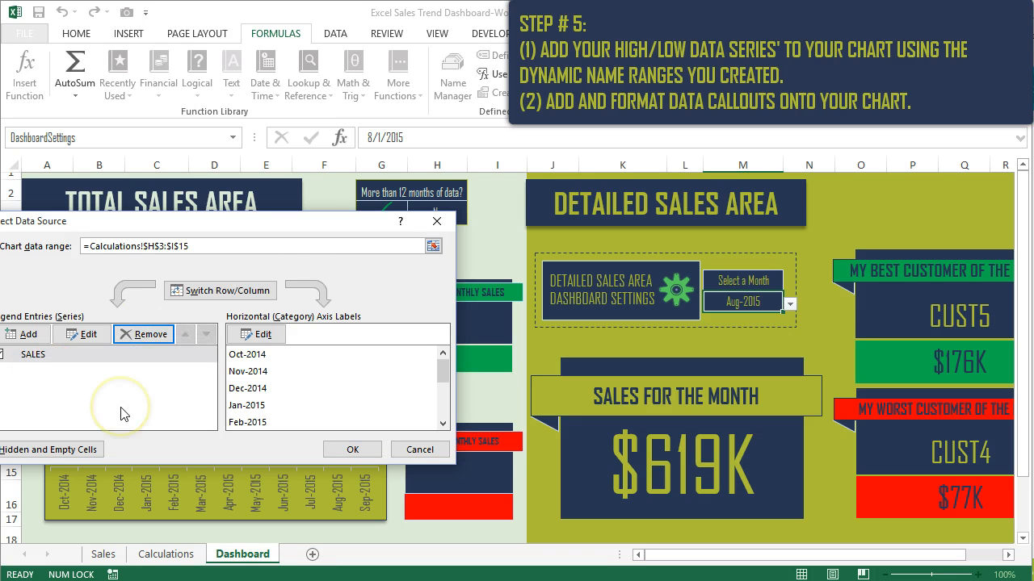
- Add a new series to the chart with its values set to =Calculations!ListHigh
{"action": "left_click", "coordinate": [24, 335]}
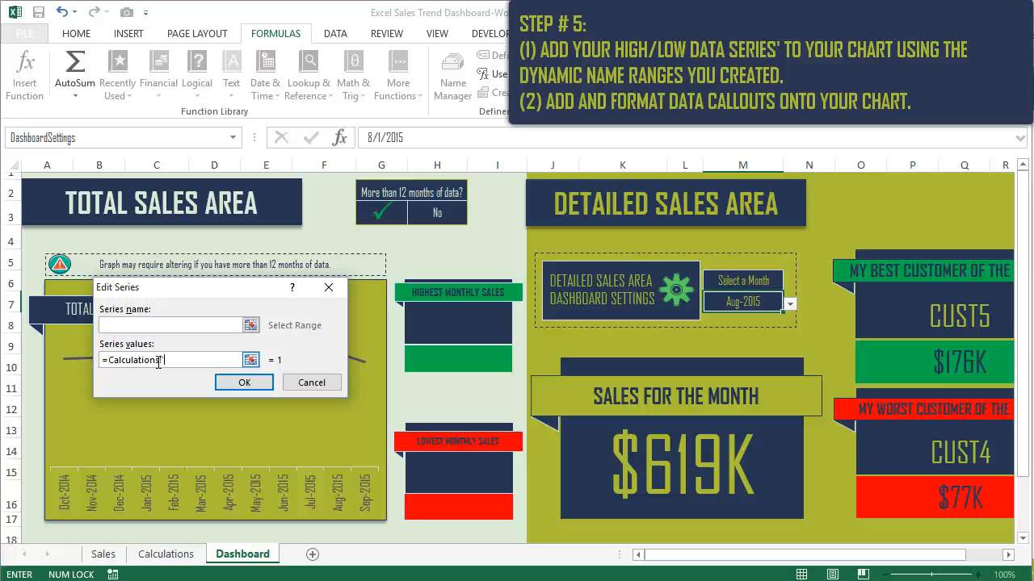
{"action": "left_click", "coordinate": [251, 361]}
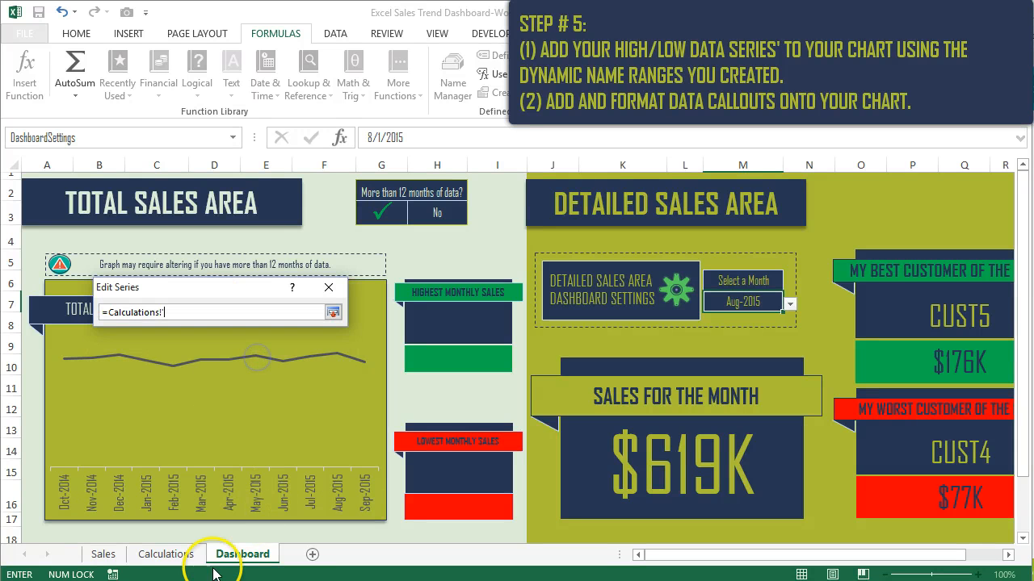
{"action": "left_click", "coordinate": [165, 554]}
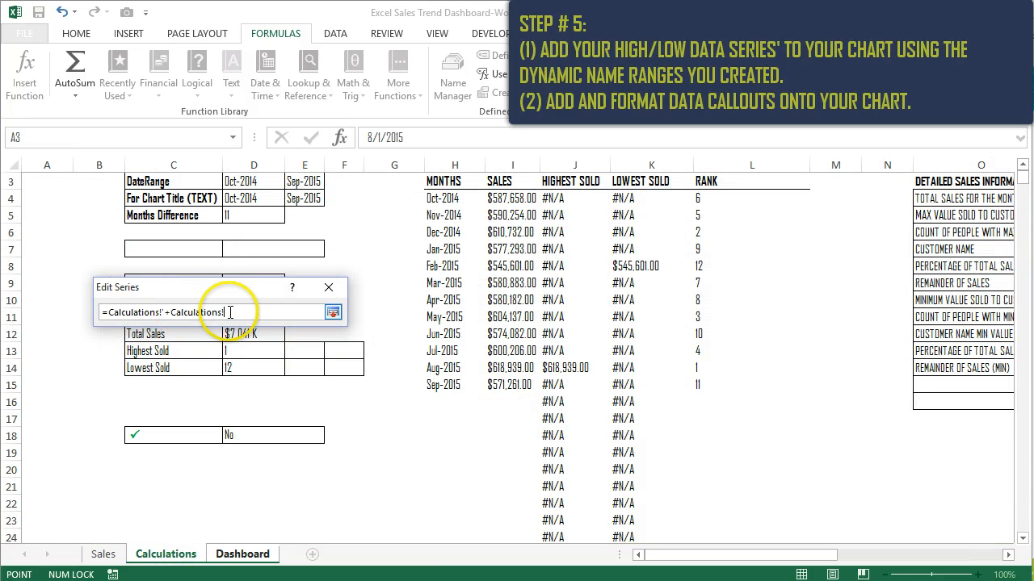
{"action": "left_click_drag", "start_coordinate": [230, 312], "coordinate": [113, 311]}
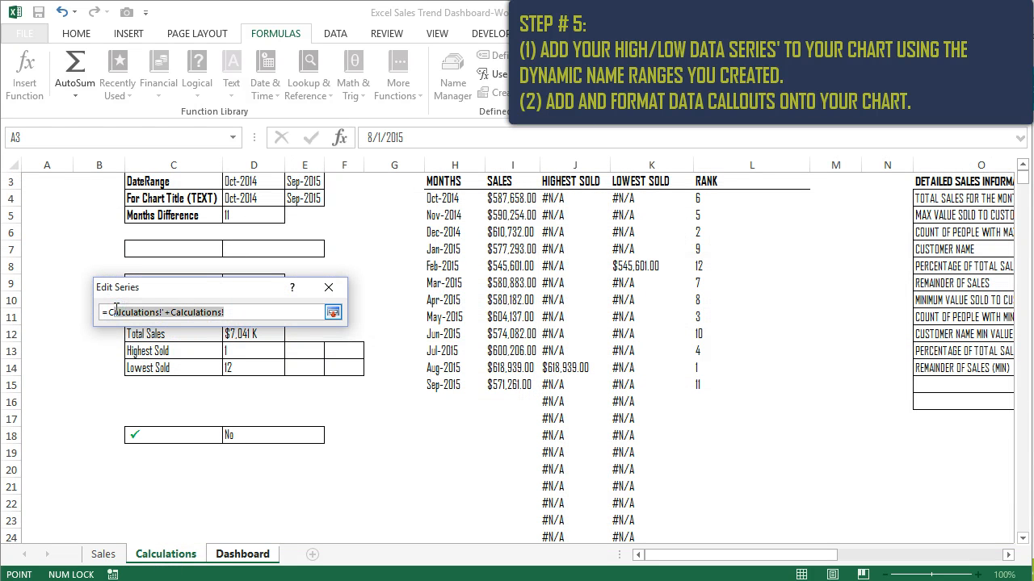
{"action": "key", "text": "BackSpace"}
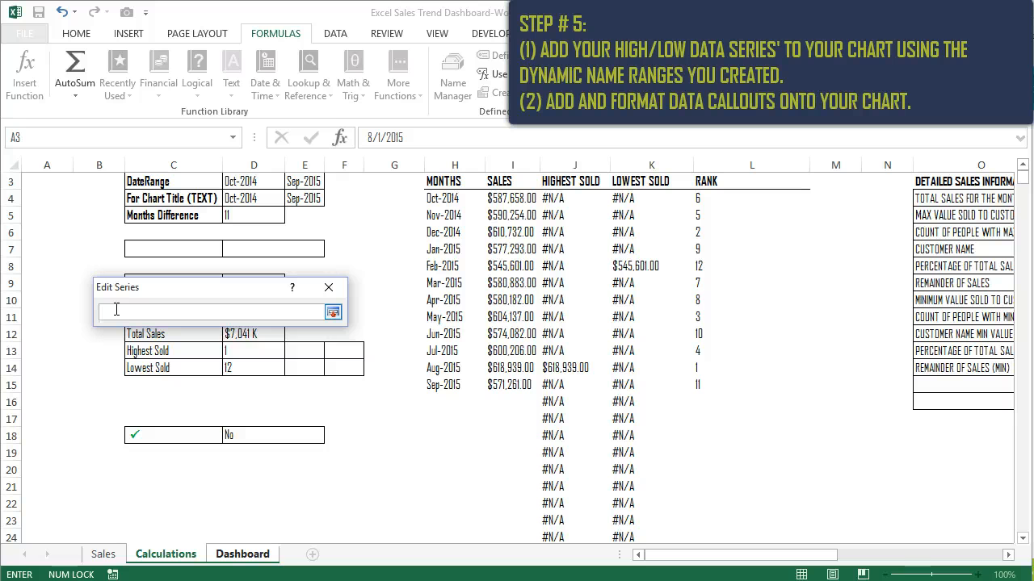
{"action": "left_click", "coordinate": [332, 313]}
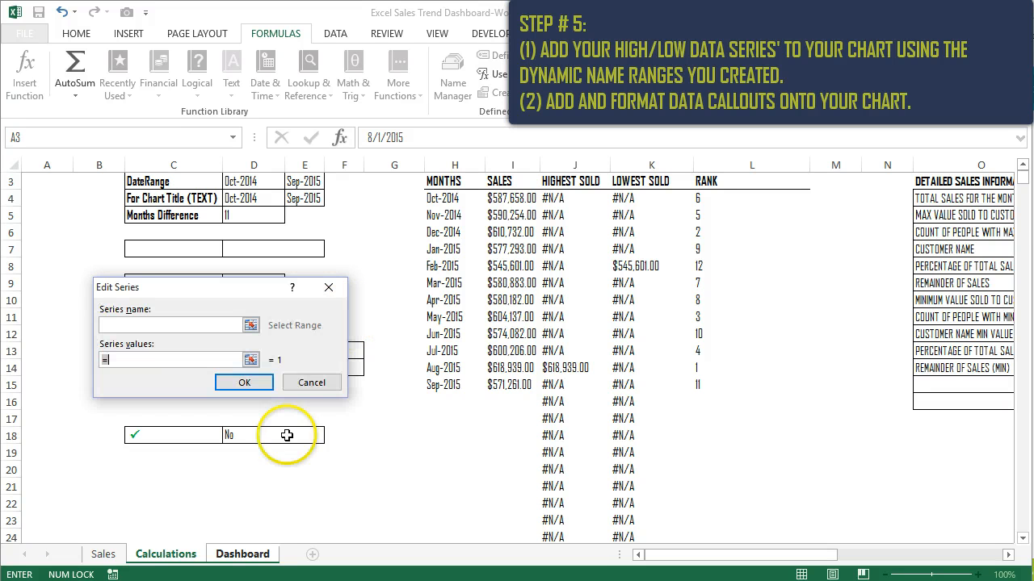
{"action": "left_click", "coordinate": [172, 557]}
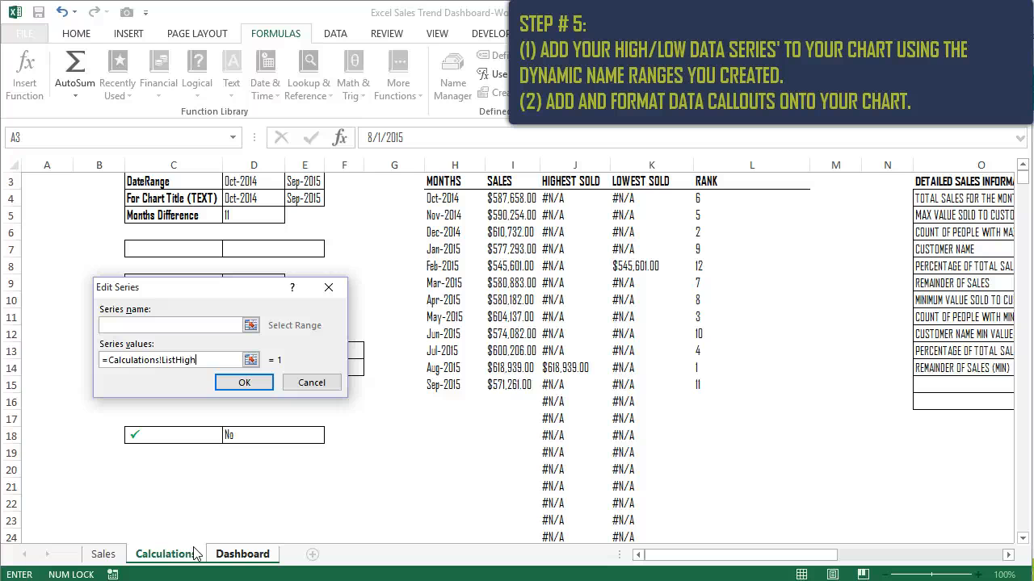
{"action": "key", "text": "Return"}
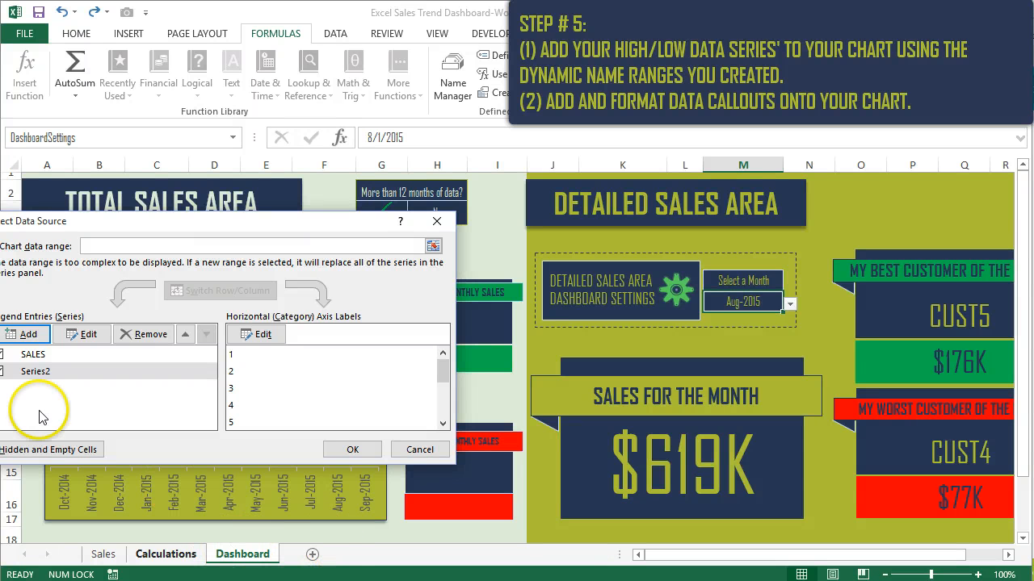
- Name the newly added Series2 HighestSold
{"action": "left_click", "coordinate": [41, 373]}
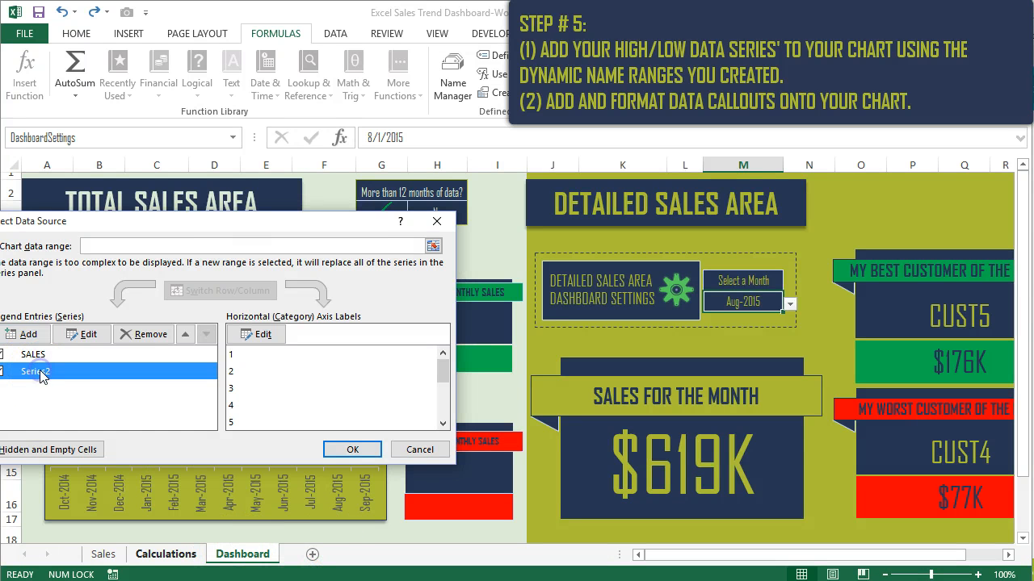
{"action": "left_click", "coordinate": [87, 335]}
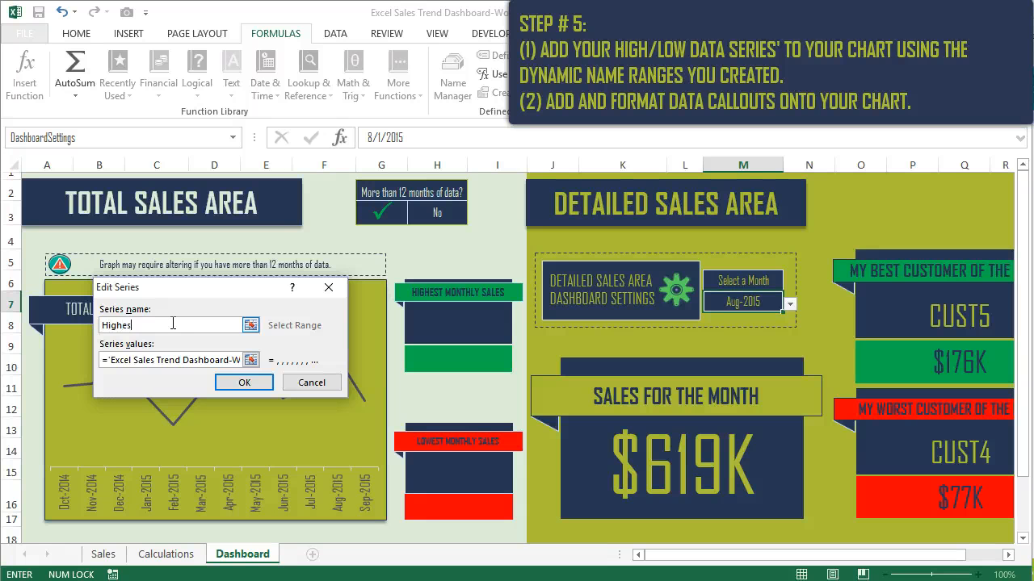
{"action": "left_click", "coordinate": [243, 385]}
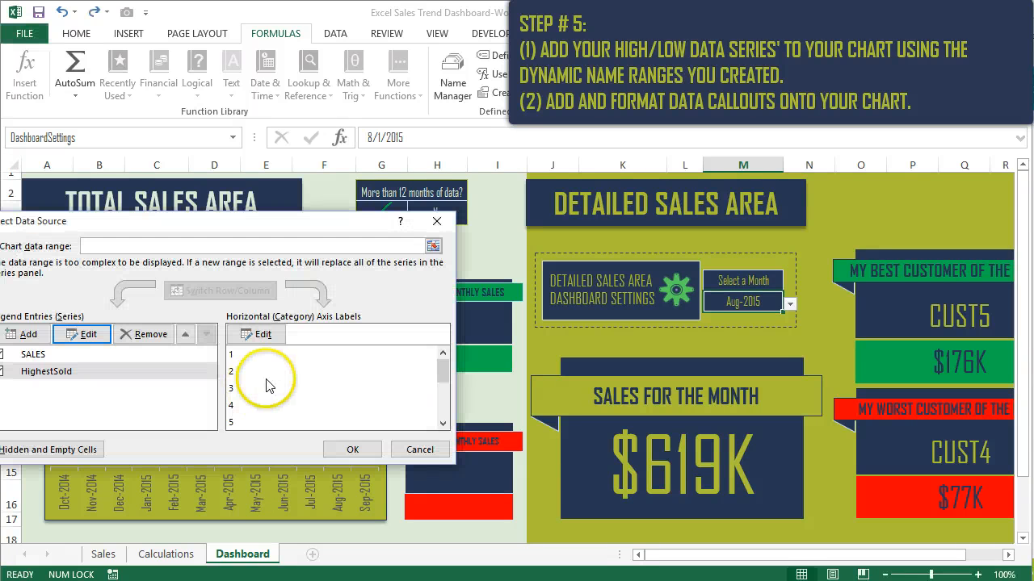
- Set the HighestSold series' horizontal axis label range to =Calculations!listmonths and apply the chart's data source changes
{"action": "left_click", "coordinate": [257, 358]}
{"action": "left_click_drag", "start_coordinate": [325, 229], "coordinate": [454, 233]}
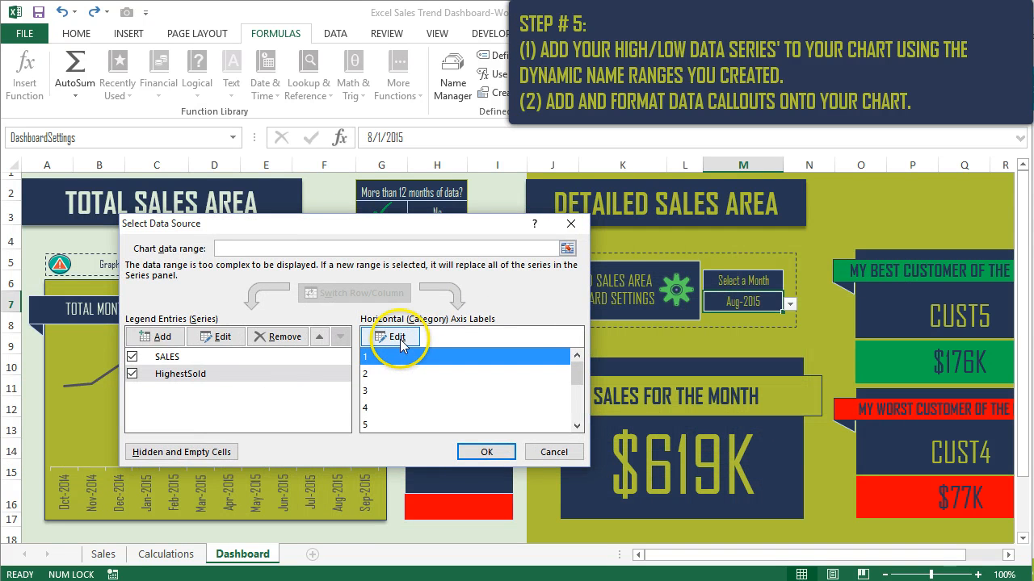
{"action": "left_click", "coordinate": [400, 339]}
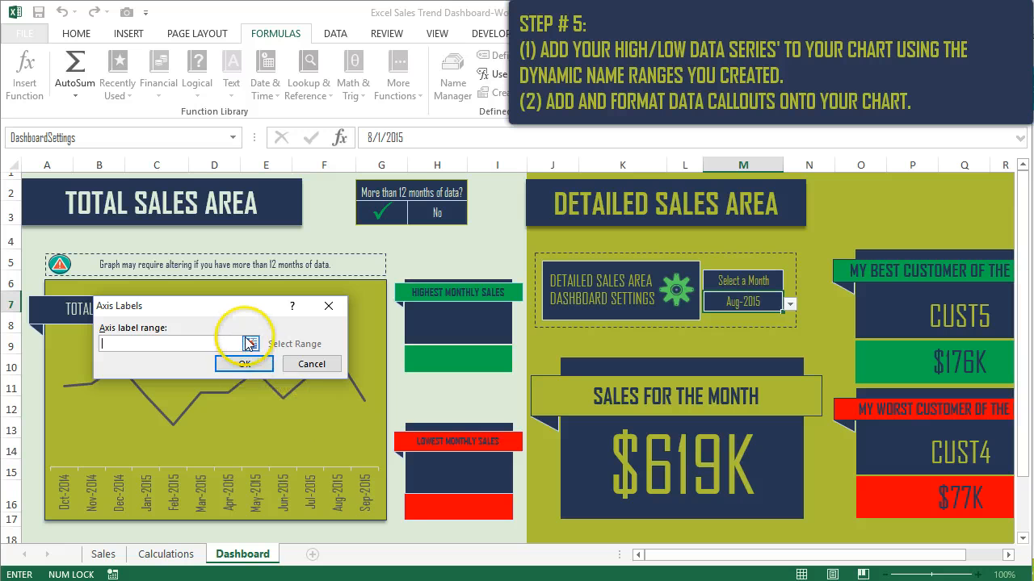
{"action": "left_click", "coordinate": [252, 346]}
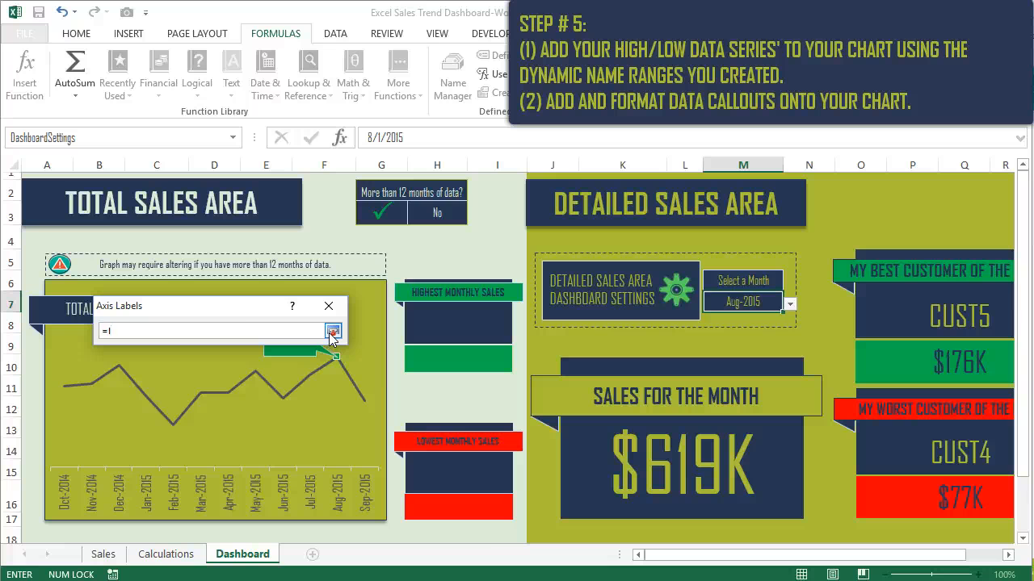
{"action": "left_click", "coordinate": [166, 554]}
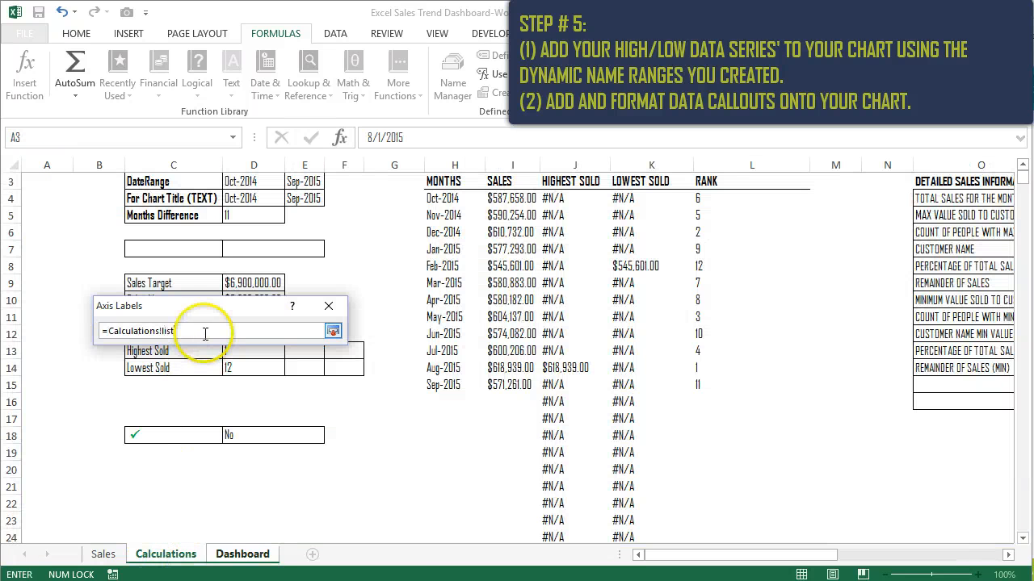
{"action": "key", "text": "Return"}
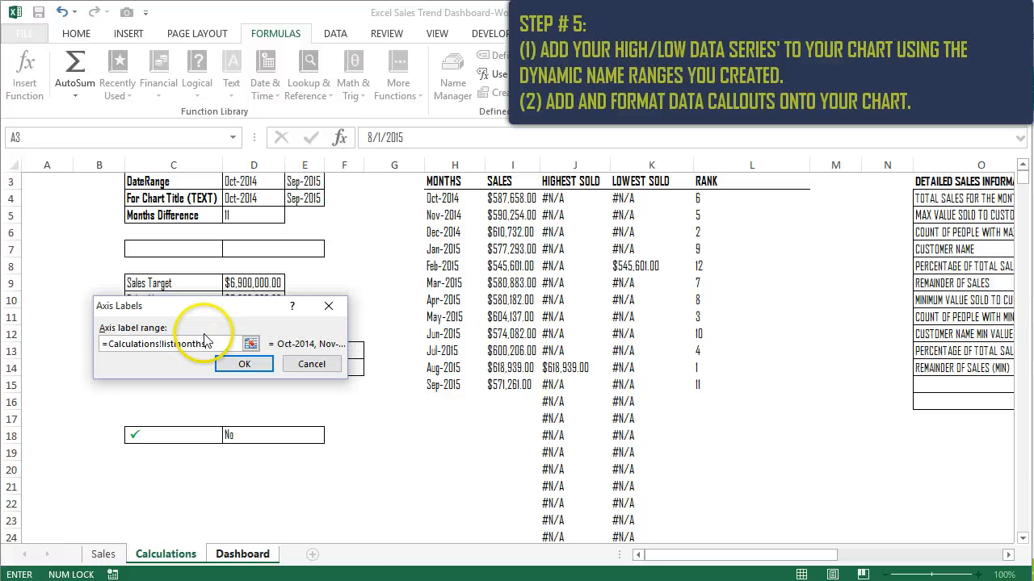
{"action": "key", "text": "Return"}
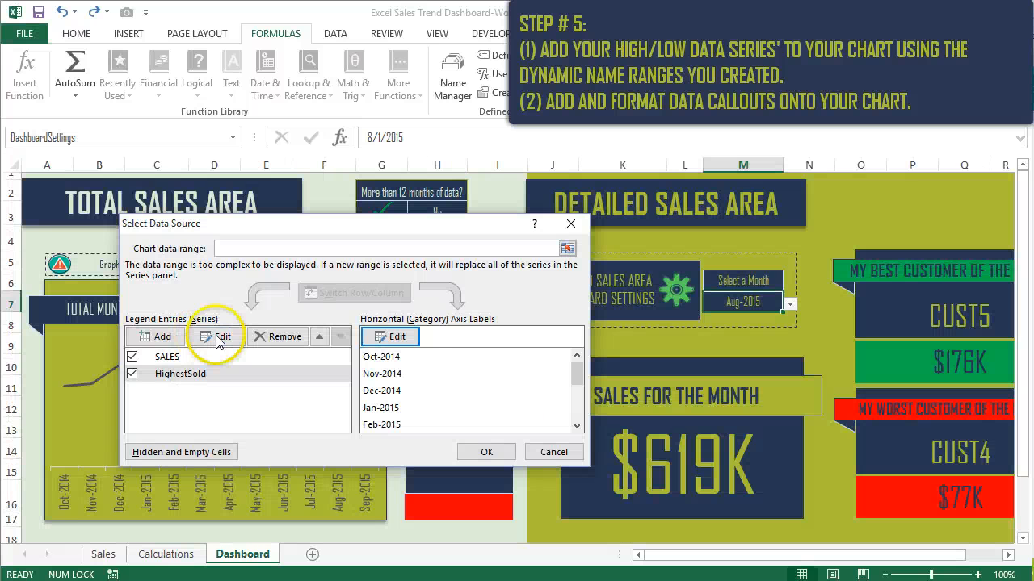
{"action": "left_click", "coordinate": [490, 452]}
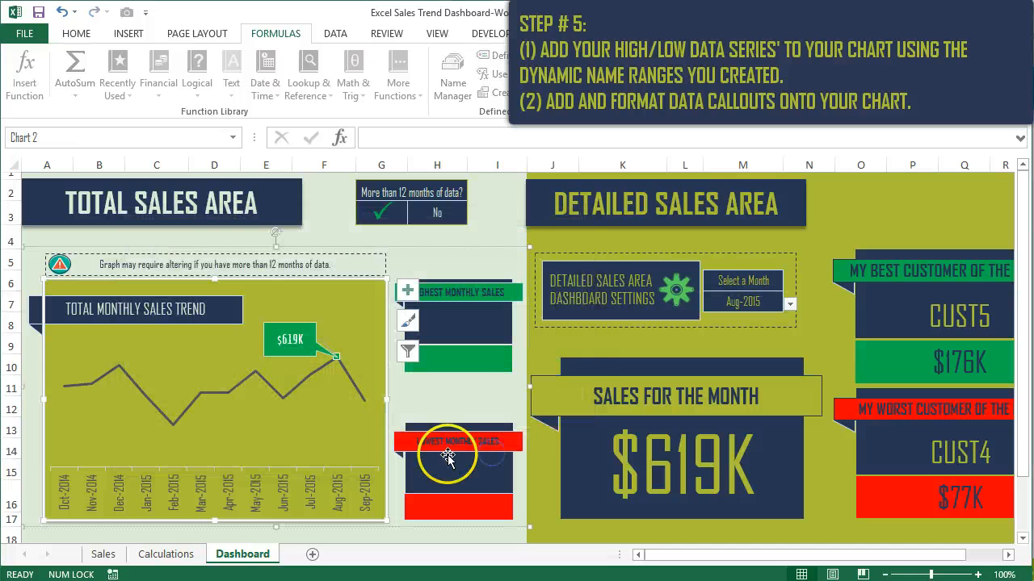
{"action": "left_click", "coordinate": [459, 409]}
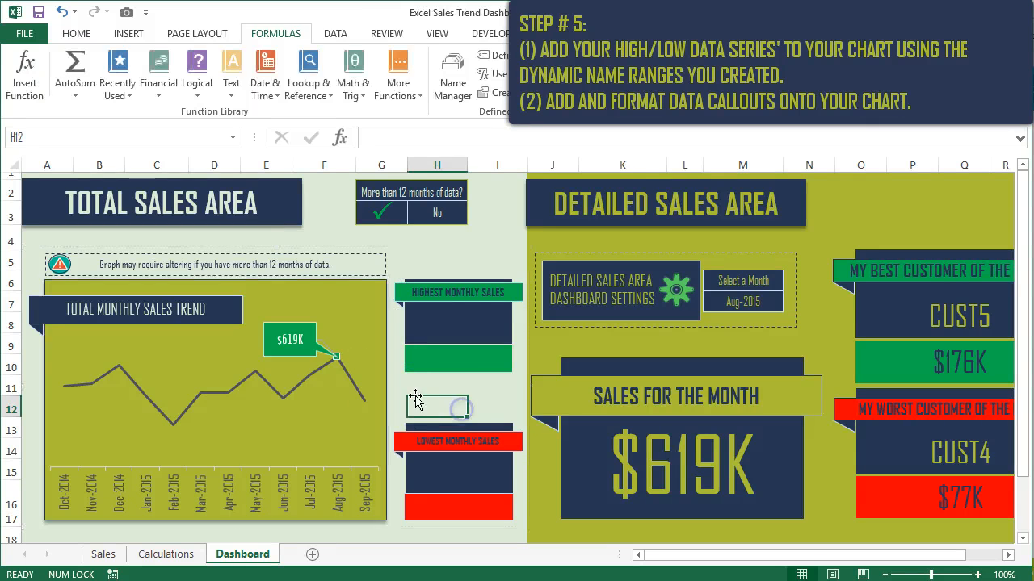
- Examine the HighestSold series' formatting on the chart, including its effects, line setting, and marker type and size options
{"action": "left_click", "coordinate": [297, 342]}
{"action": "left_click", "coordinate": [323, 349]}
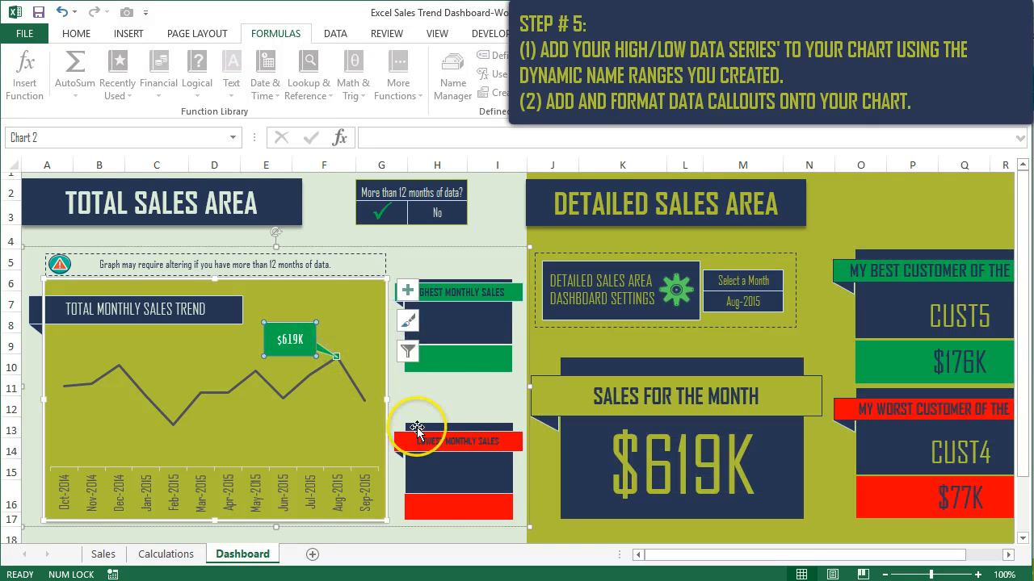
{"action": "right_click", "coordinate": [301, 342]}
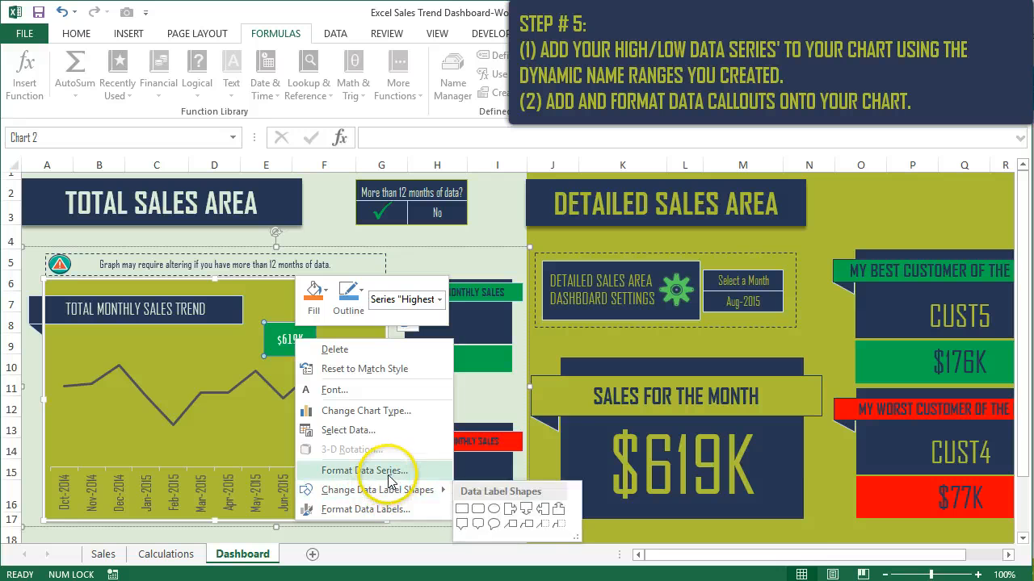
{"action": "left_click", "coordinate": [363, 471]}
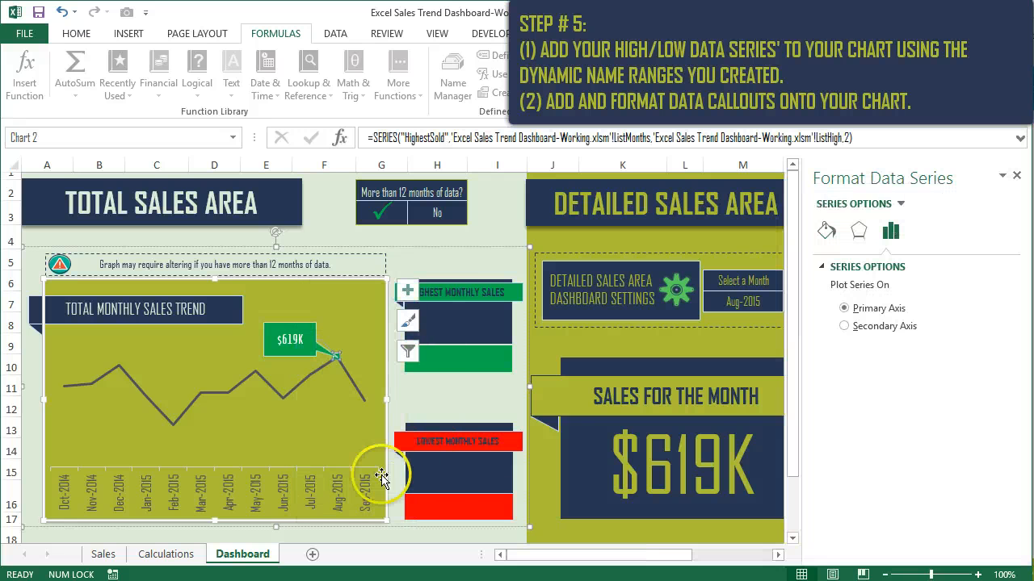
{"action": "left_click", "coordinate": [858, 231]}
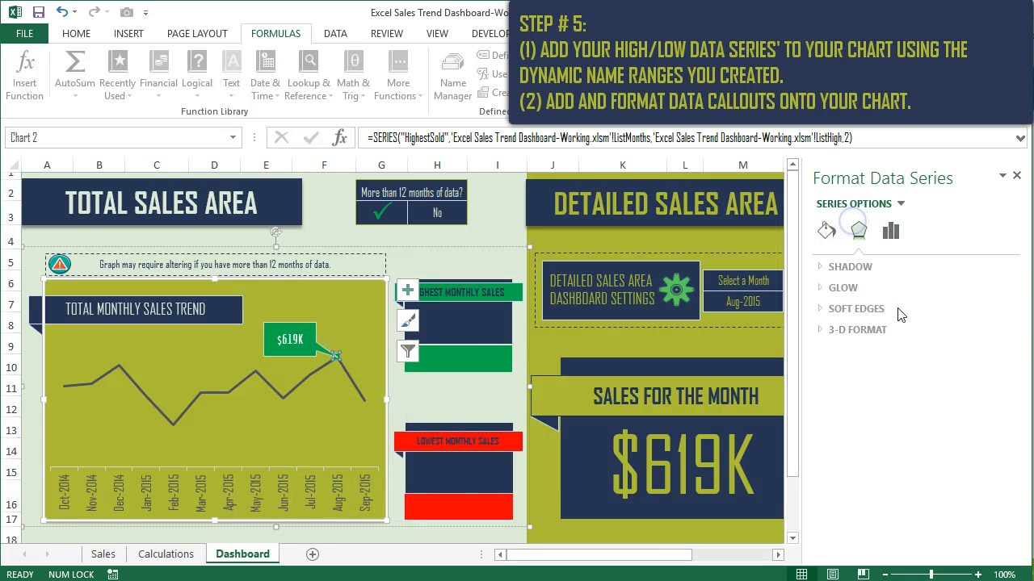
{"action": "left_click", "coordinate": [826, 232]}
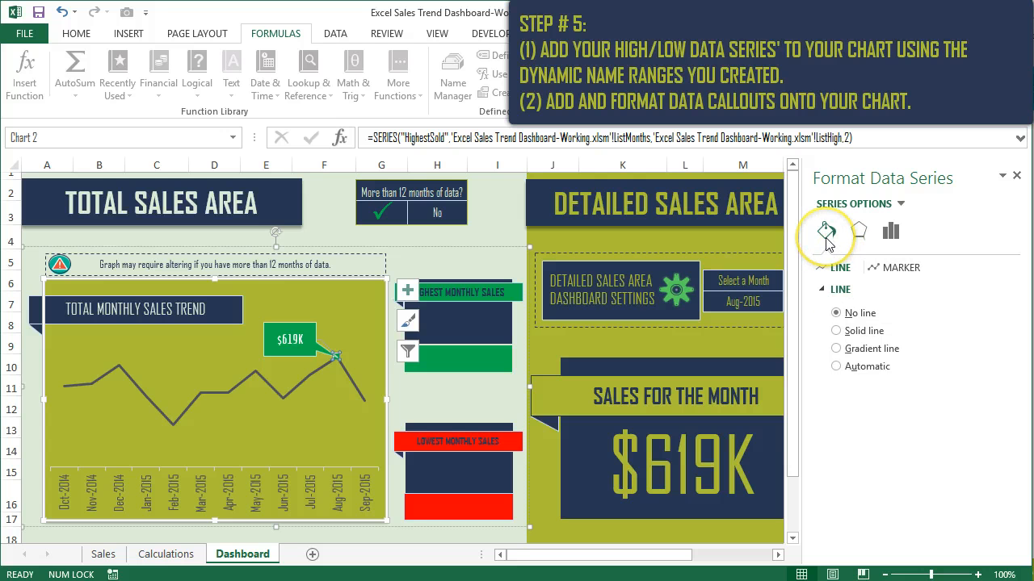
{"action": "left_click", "coordinate": [836, 291]}
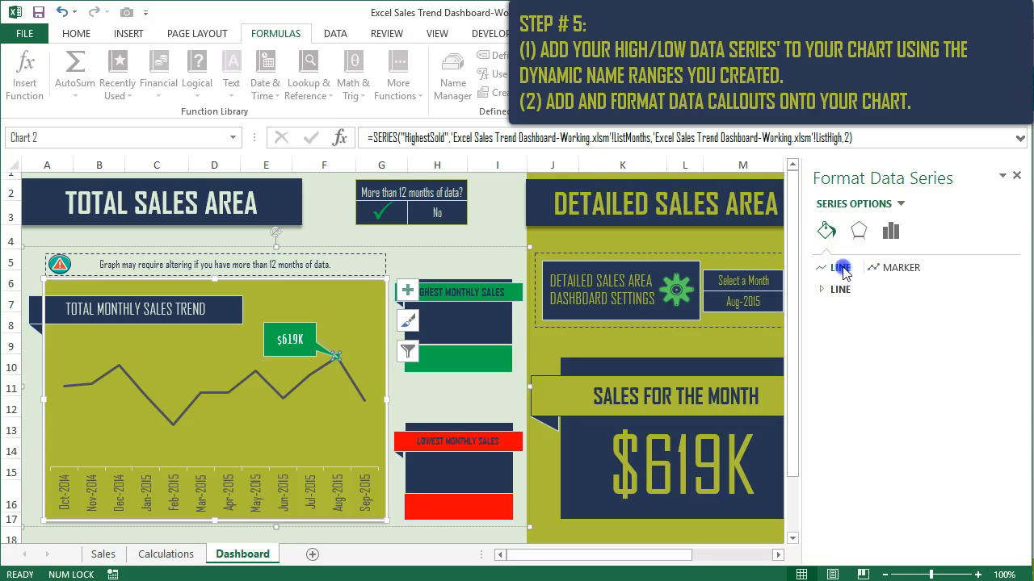
{"action": "left_click", "coordinate": [896, 269]}
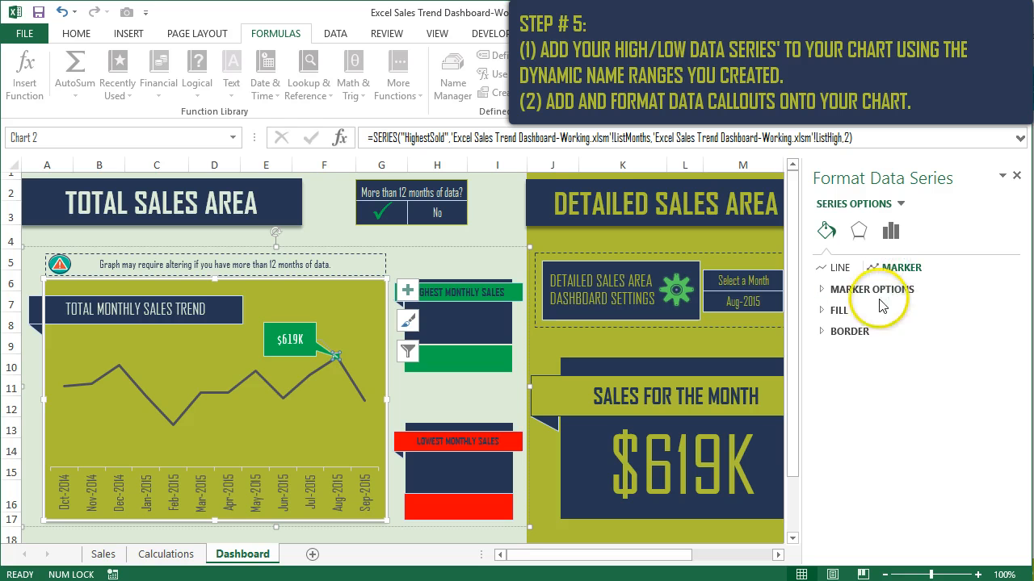
{"action": "left_click", "coordinate": [847, 290]}
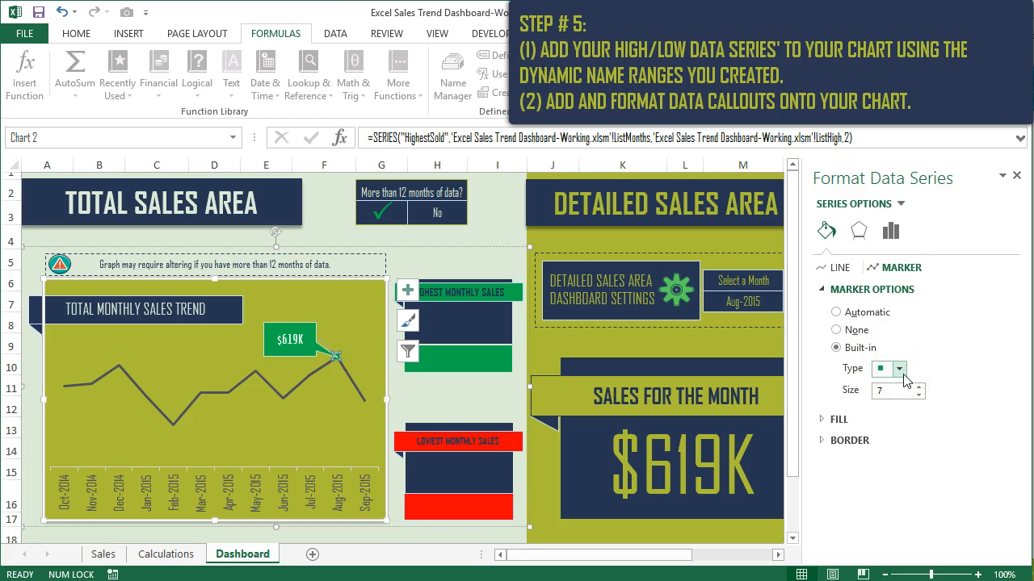
- Examine the fill and border settings of the HighestSold series' marker
{"action": "left_click", "coordinate": [880, 419]}
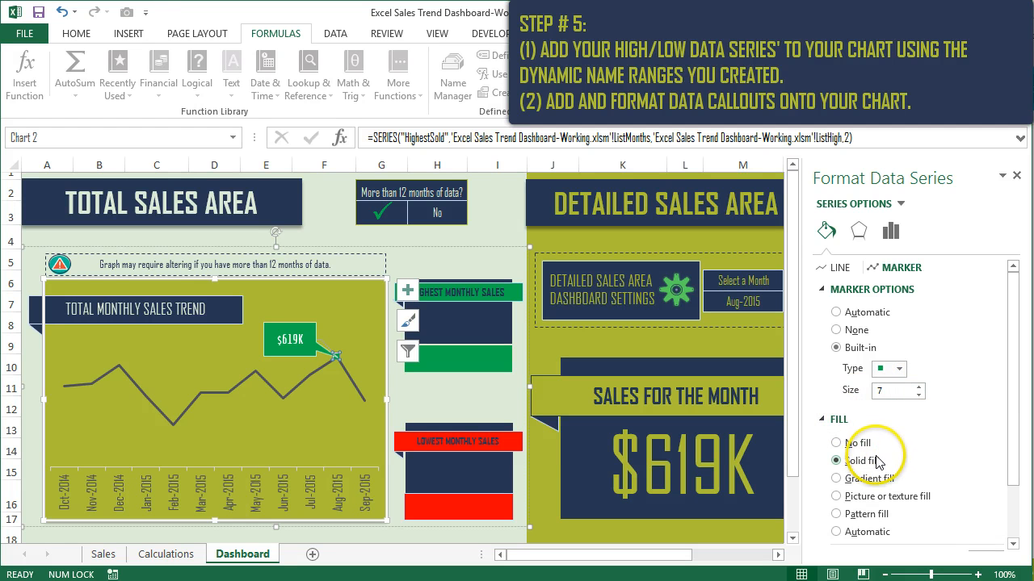
{"action": "scroll", "coordinate": [888, 458], "scroll_direction": "down", "scroll_amount": 2}
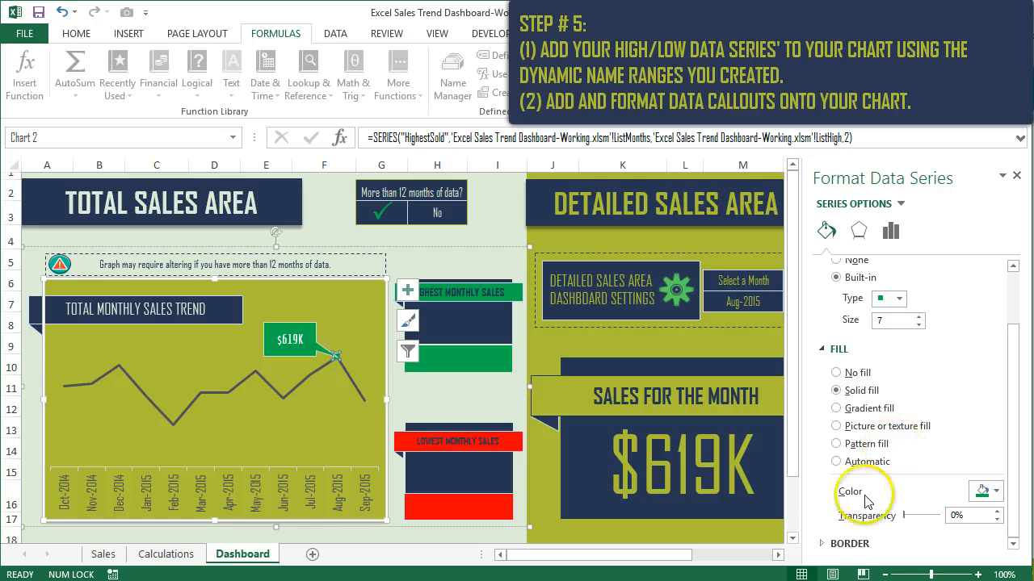
{"action": "left_click", "coordinate": [840, 546]}
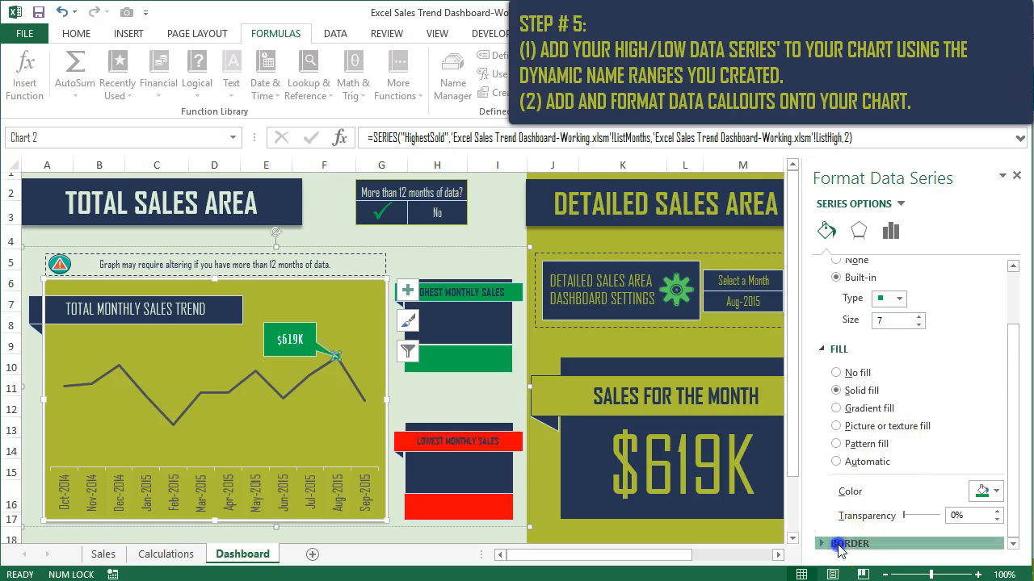
{"action": "scroll", "coordinate": [881, 485], "scroll_direction": "up", "scroll_amount": 3}
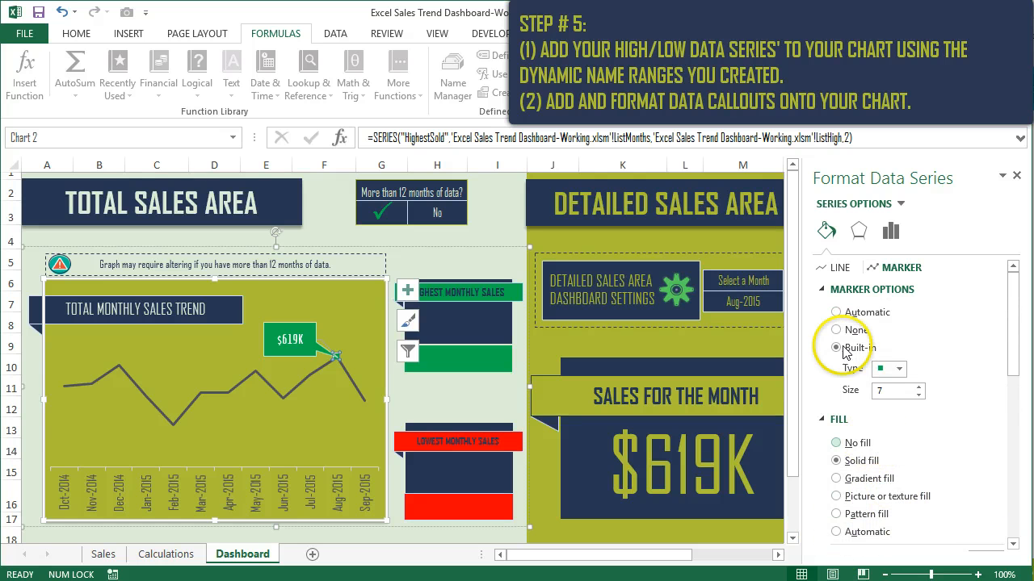
{"action": "left_click", "coordinate": [825, 288]}
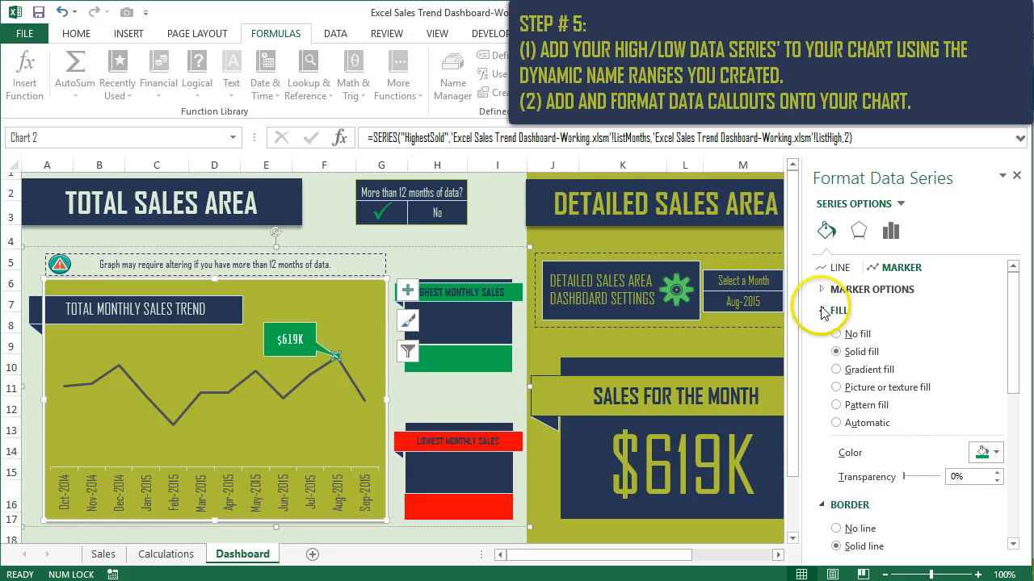
{"action": "left_click", "coordinate": [824, 312]}
{"action": "left_click", "coordinate": [837, 268]}
{"action": "left_click", "coordinate": [464, 264]}
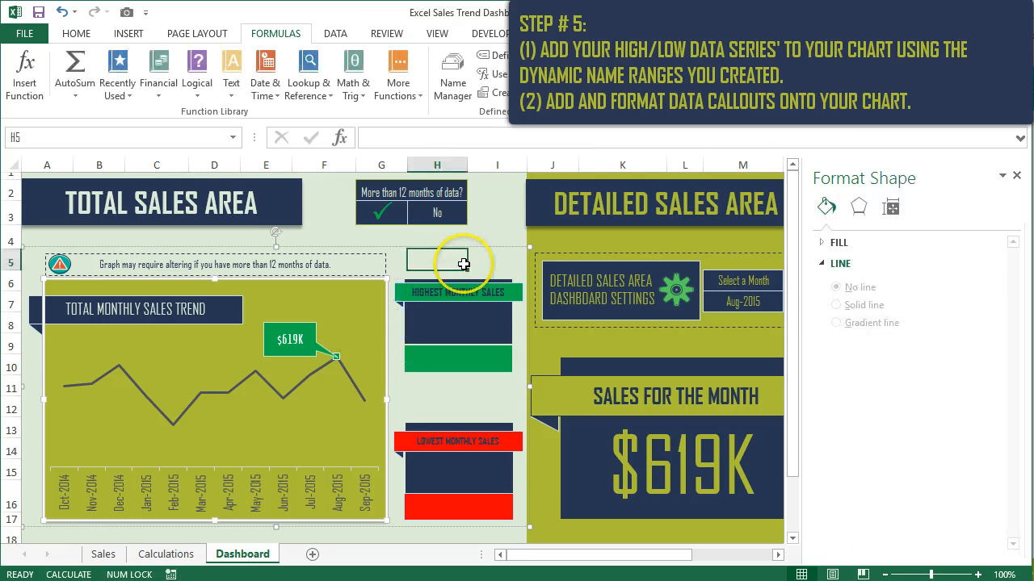
- Add a chart series named Lowest Sold with its values set to =Calculations!ListLow
{"action": "left_click", "coordinate": [295, 289]}
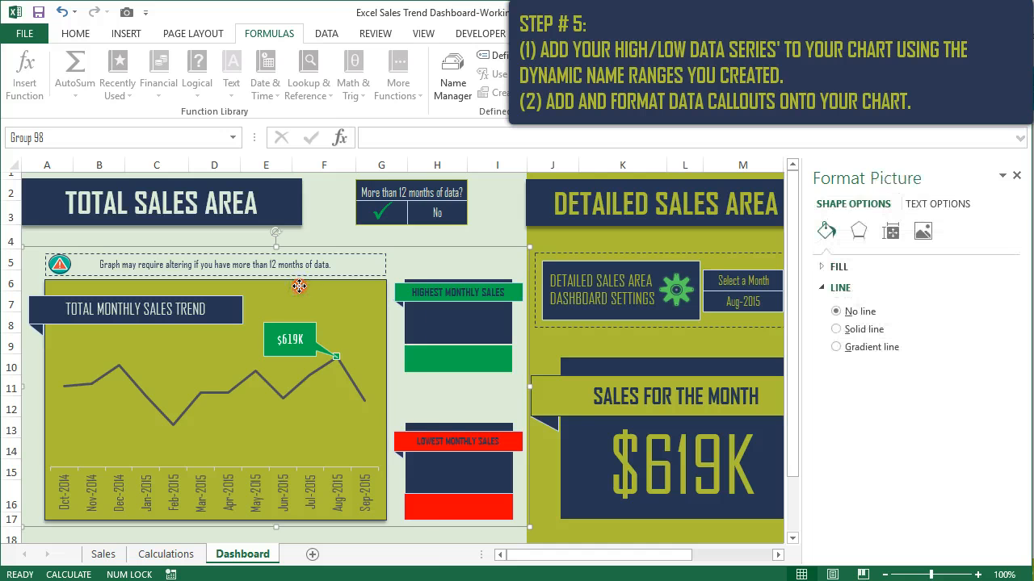
{"action": "right_click", "coordinate": [299, 286]}
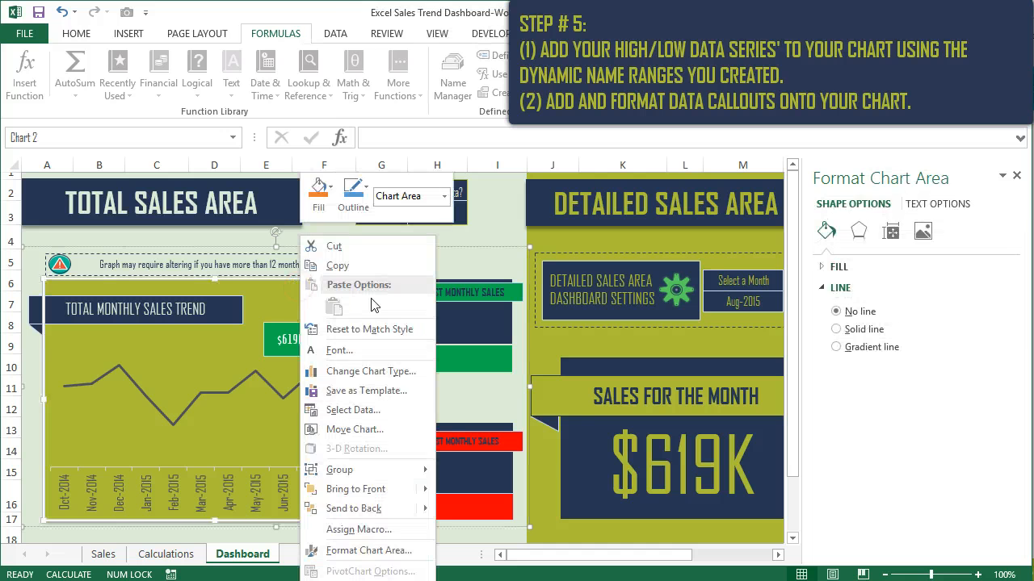
{"action": "left_click", "coordinate": [345, 410]}
{"action": "left_click", "coordinate": [162, 337]}
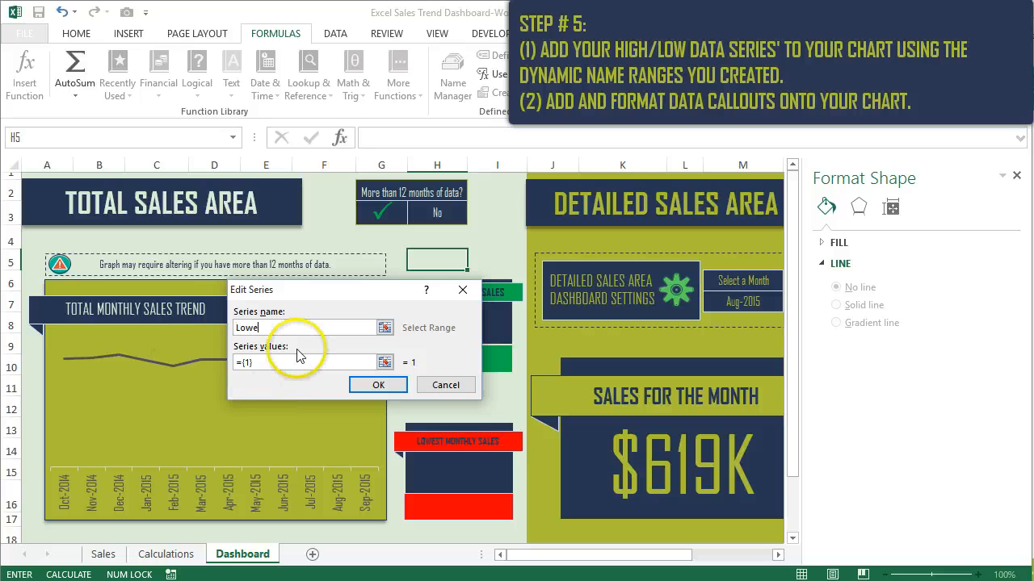
{"action": "left_click", "coordinate": [289, 362]}
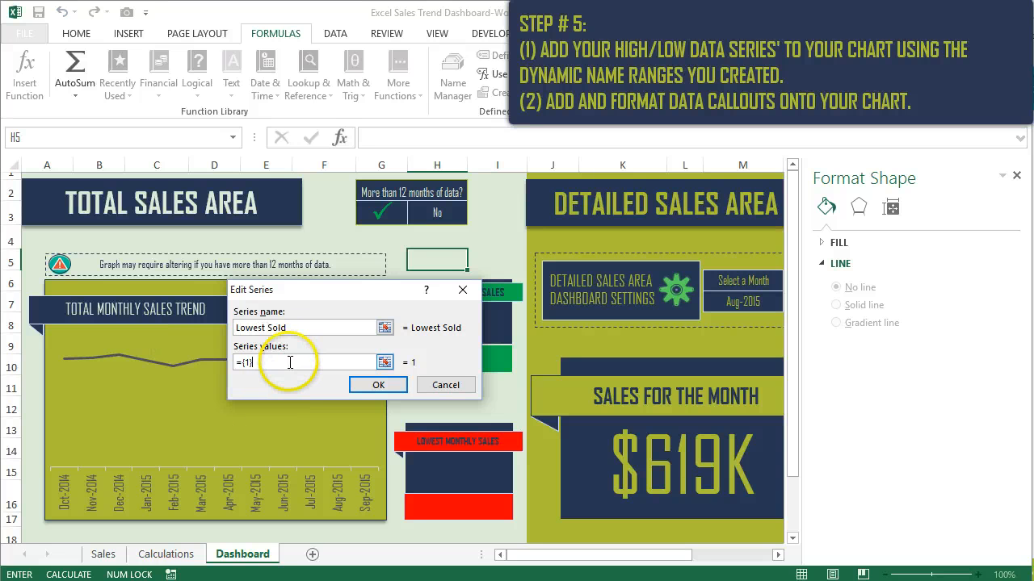
{"action": "left_click", "coordinate": [166, 554]}
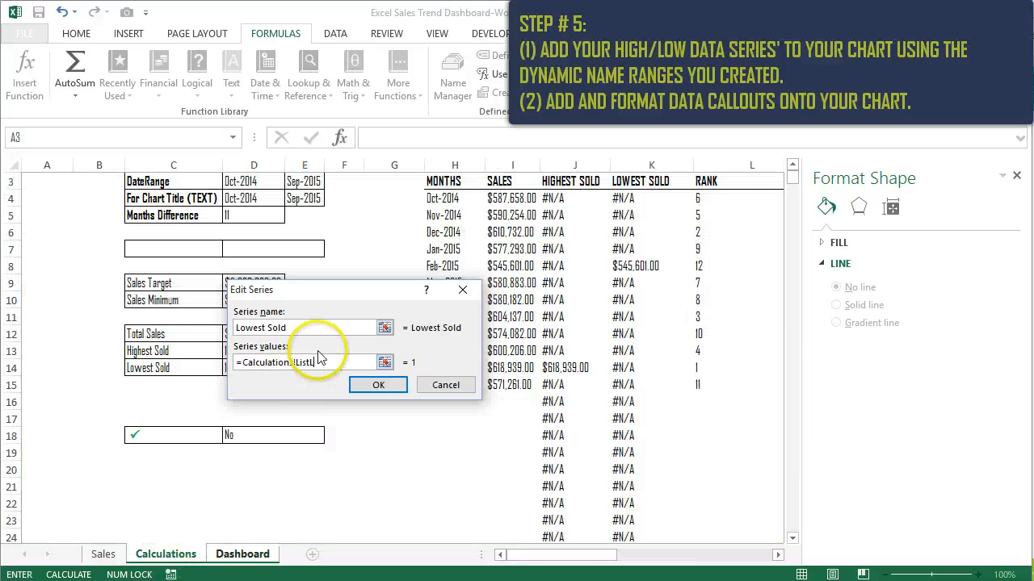
{"action": "left_click", "coordinate": [377, 385]}
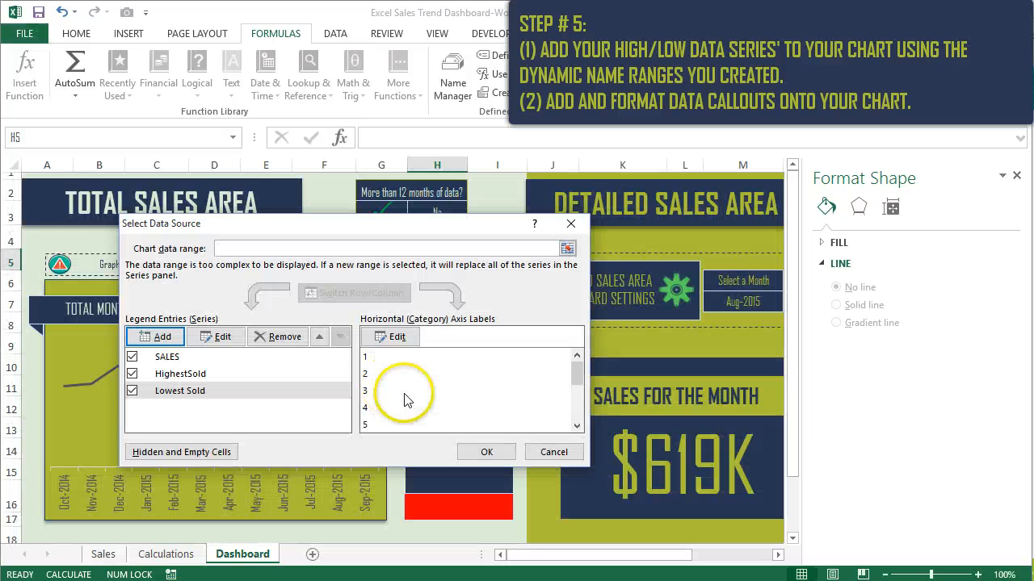
- Set the Lowest Sold series' horizontal axis label range to =Calculations!ListMonths and apply the chart's data source changes
{"action": "left_click", "coordinate": [402, 339]}
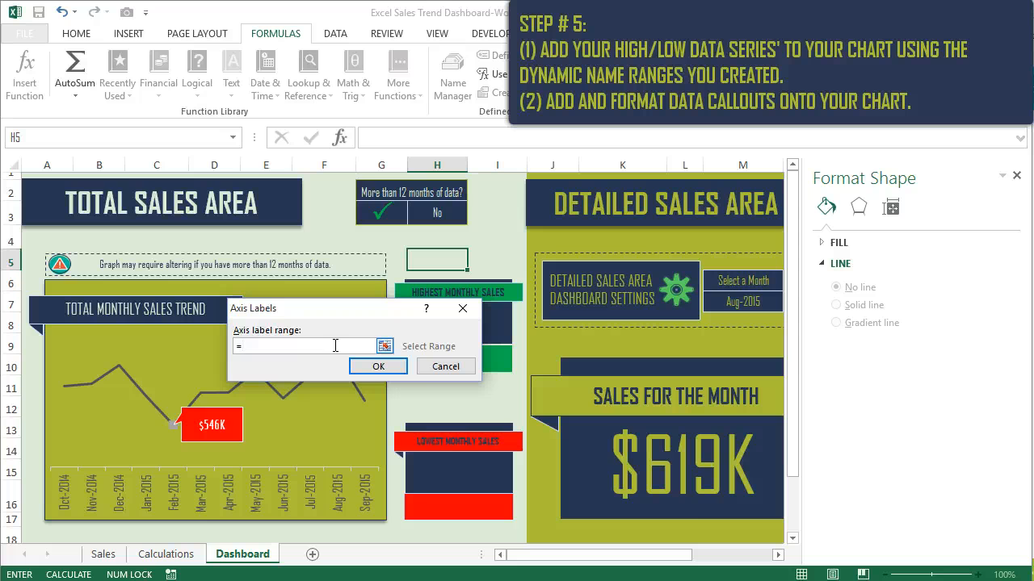
{"action": "left_click", "coordinate": [166, 554]}
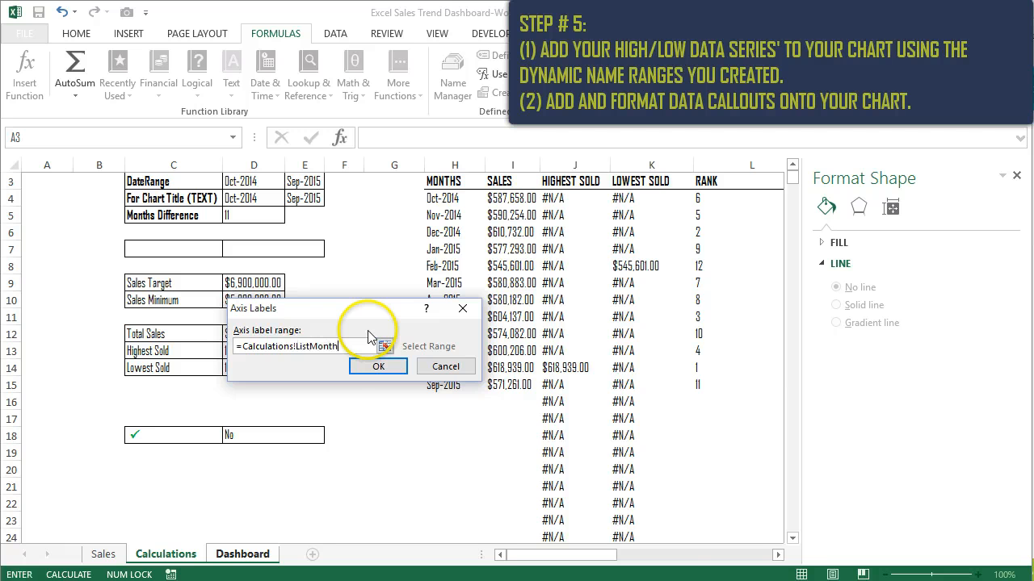
{"action": "type", "text": "ListMonths"}
{"action": "key", "text": "Return"}
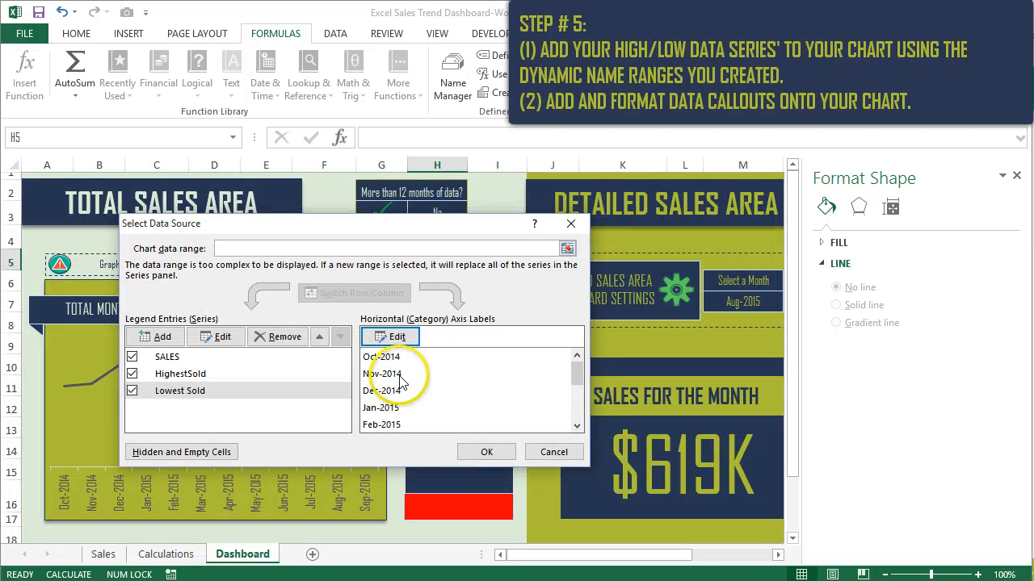
{"action": "left_click", "coordinate": [487, 452]}
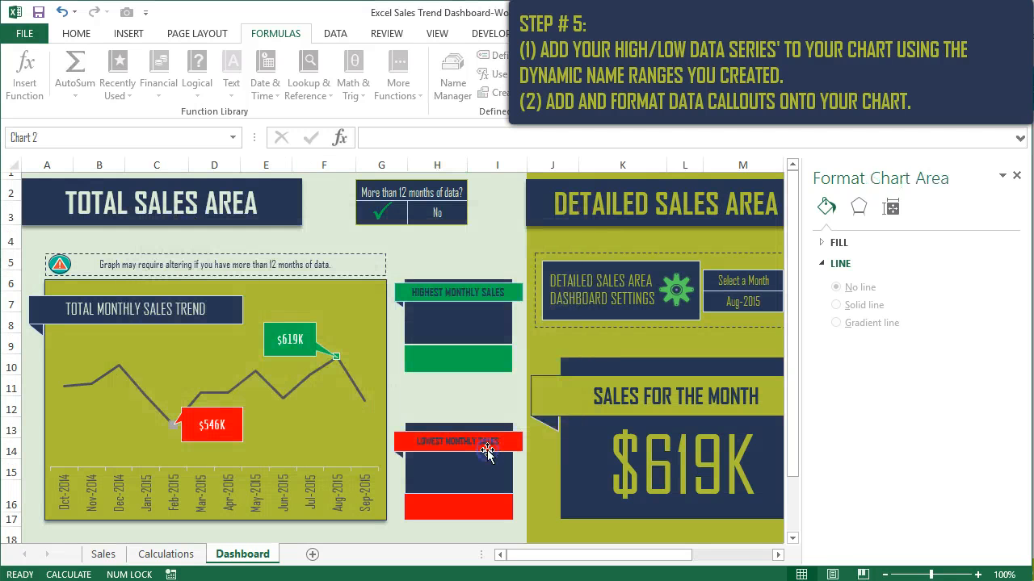
- Examine the leader line, fill and border settings of the Lowest Sold series' data callout on the chart
{"action": "left_click", "coordinate": [296, 436]}
{"action": "left_click", "coordinate": [171, 424]}
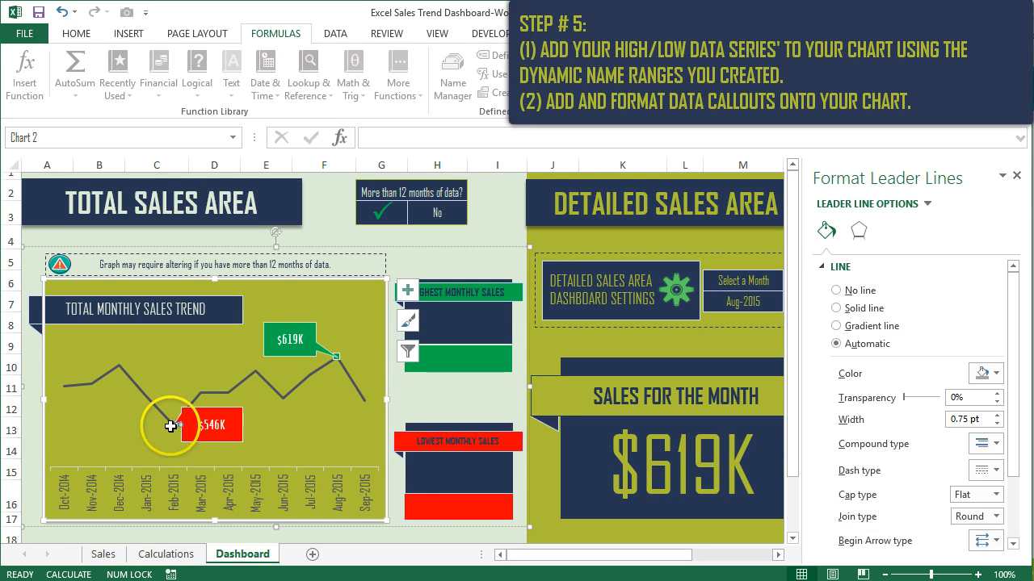
{"action": "left_click", "coordinate": [288, 428]}
{"action": "left_click", "coordinate": [171, 427]}
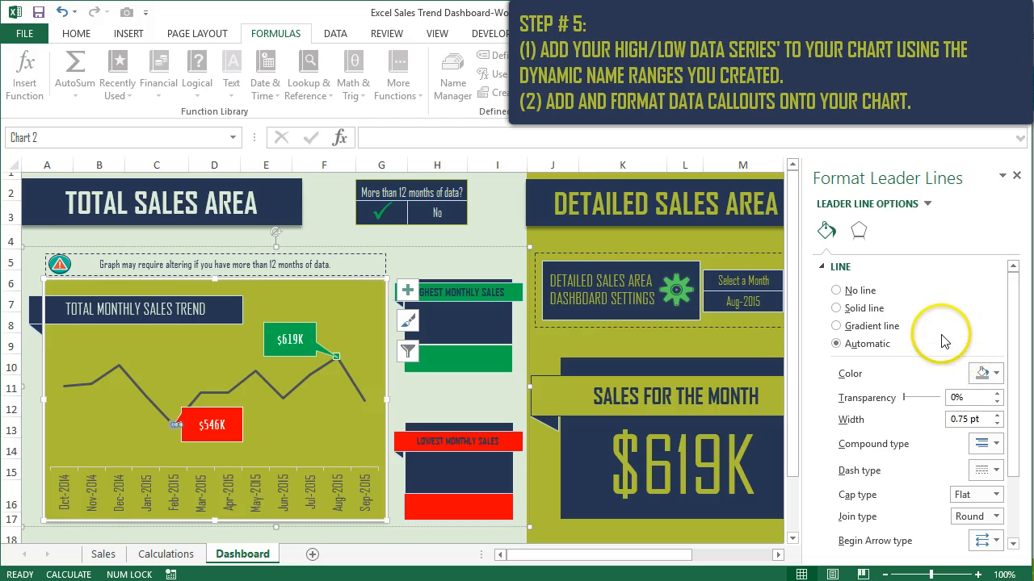
{"action": "left_click", "coordinate": [235, 436]}
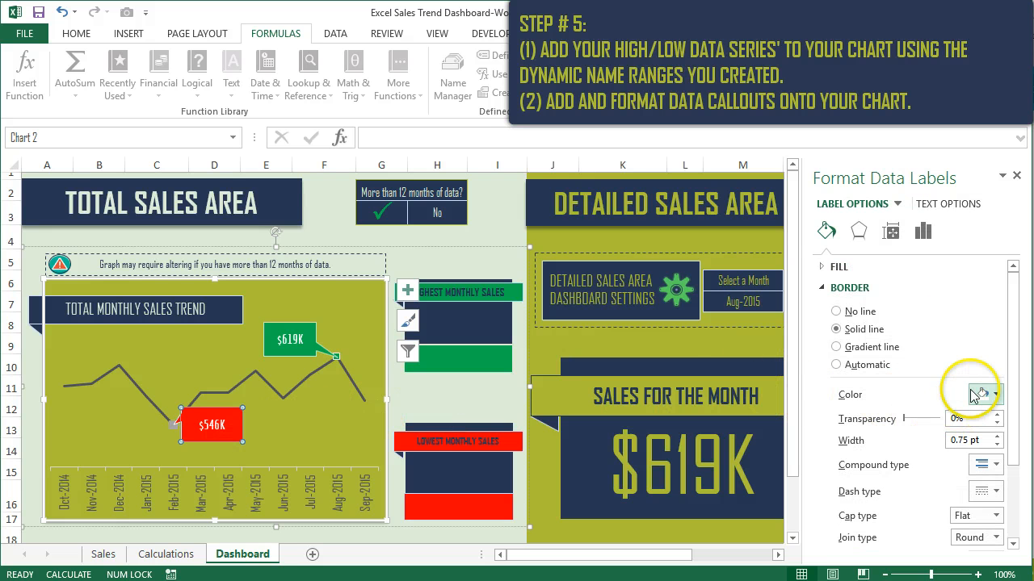
{"action": "scroll", "coordinate": [896, 319], "scroll_direction": "down", "scroll_amount": 1}
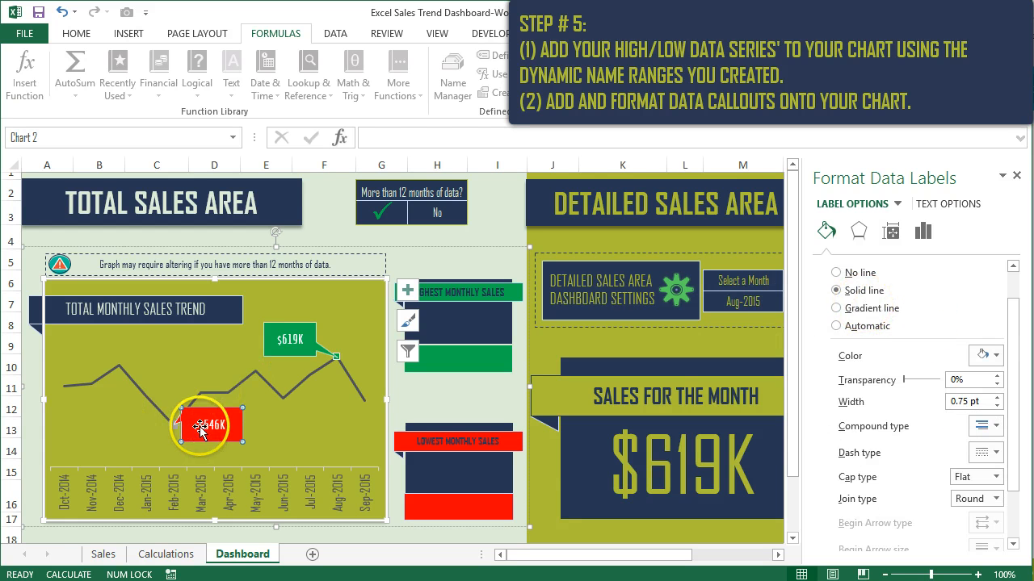
{"action": "scroll", "coordinate": [888, 323], "scroll_direction": "up", "scroll_amount": 1}
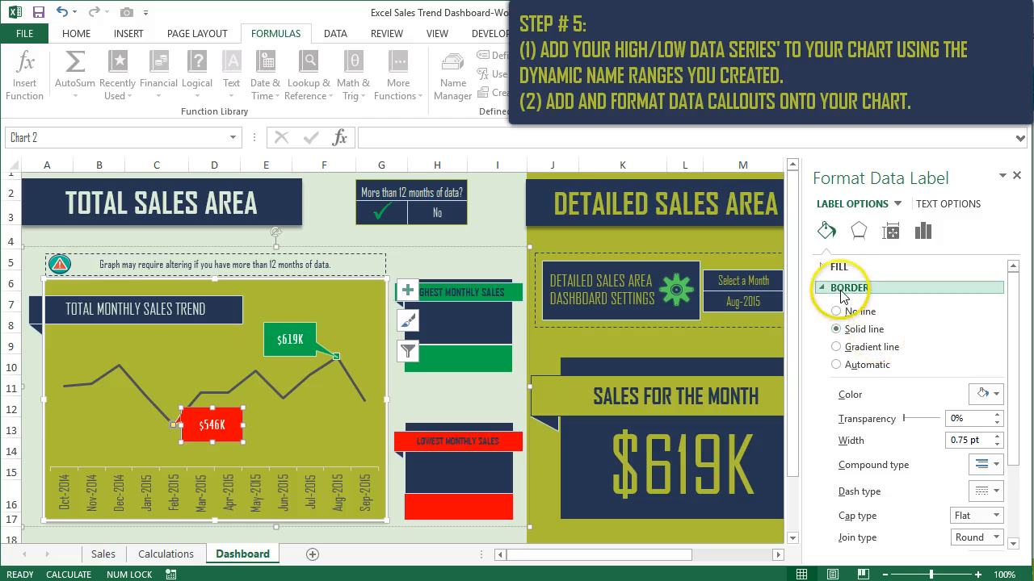
{"action": "left_click", "coordinate": [827, 274]}
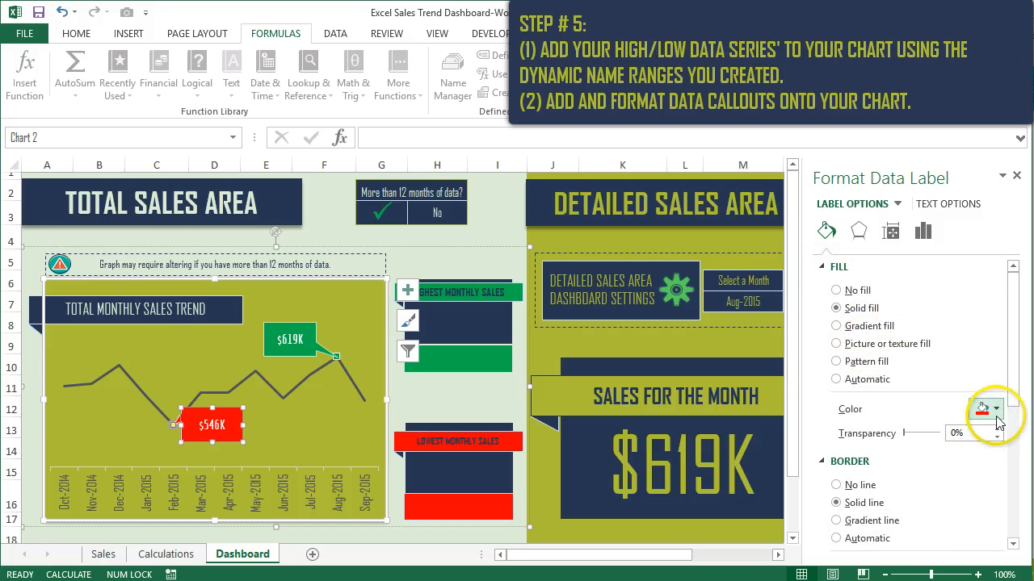
{"action": "scroll", "coordinate": [905, 418], "scroll_direction": "down", "scroll_amount": 1}
{"action": "scroll", "coordinate": [896, 417], "scroll_direction": "down", "scroll_amount": 4}
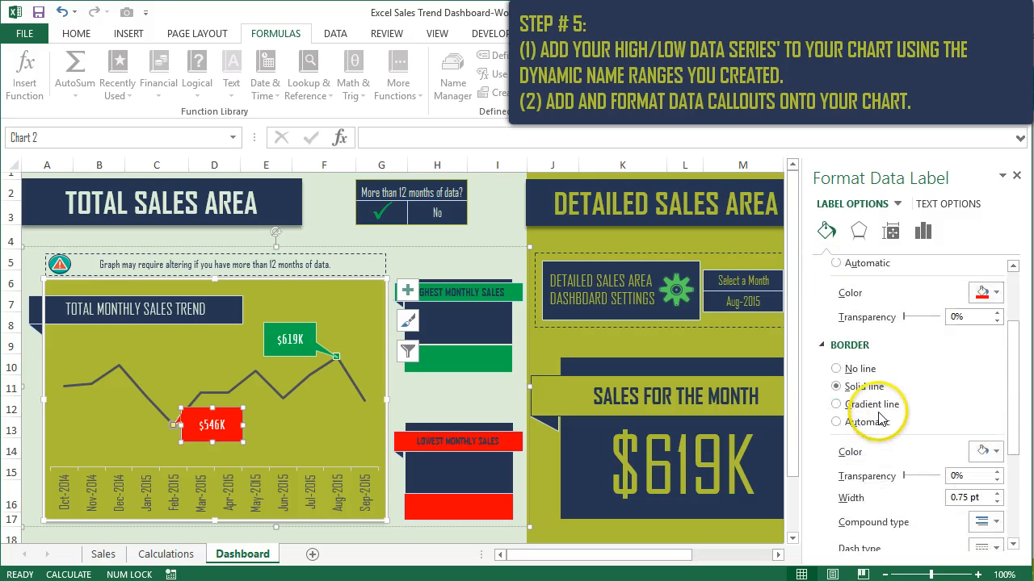
{"action": "scroll", "coordinate": [882, 415], "scroll_direction": "down", "scroll_amount": 2}
{"action": "scroll", "coordinate": [840, 388], "scroll_direction": "up", "scroll_amount": 4}
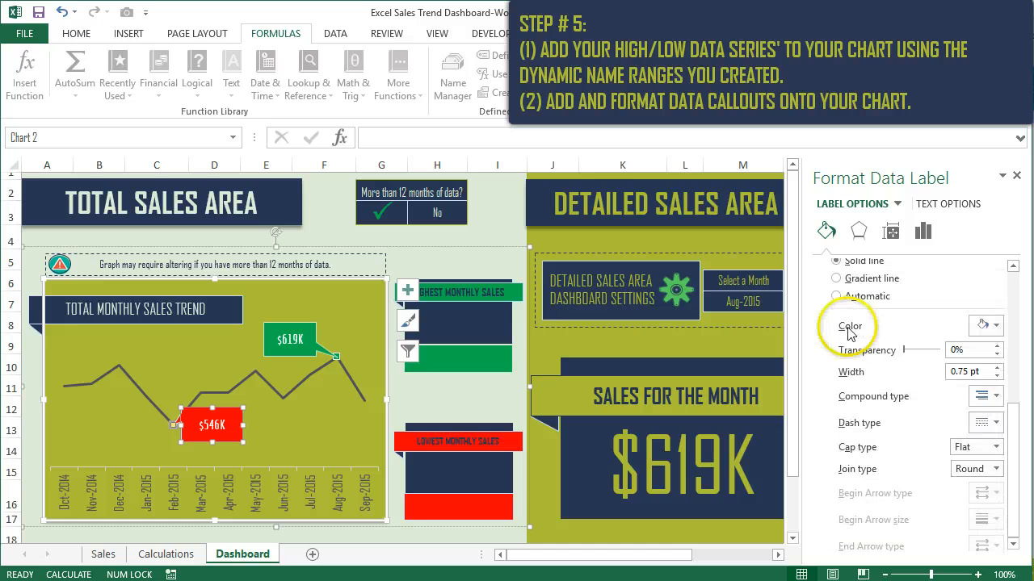
{"action": "left_click", "coordinate": [848, 335]}
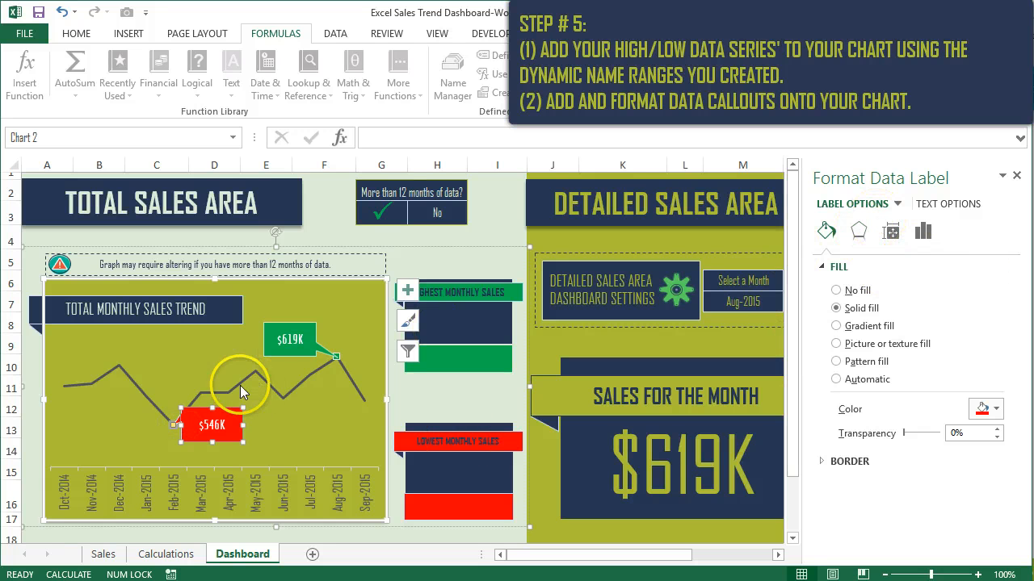
- Give the Lowest Sold series' marker a solid red fill
{"action": "left_click", "coordinate": [175, 399]}
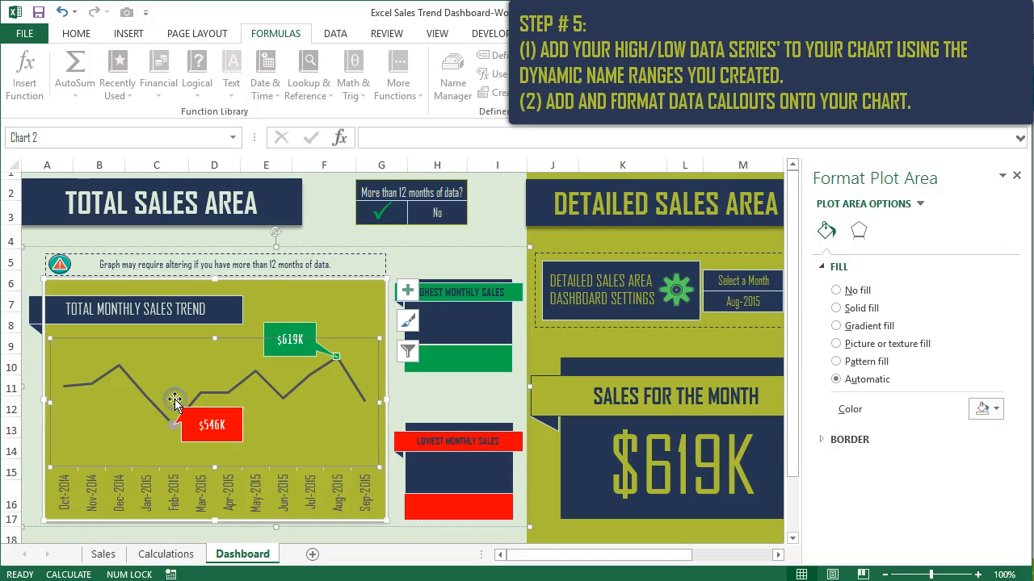
{"action": "left_click", "coordinate": [176, 422]}
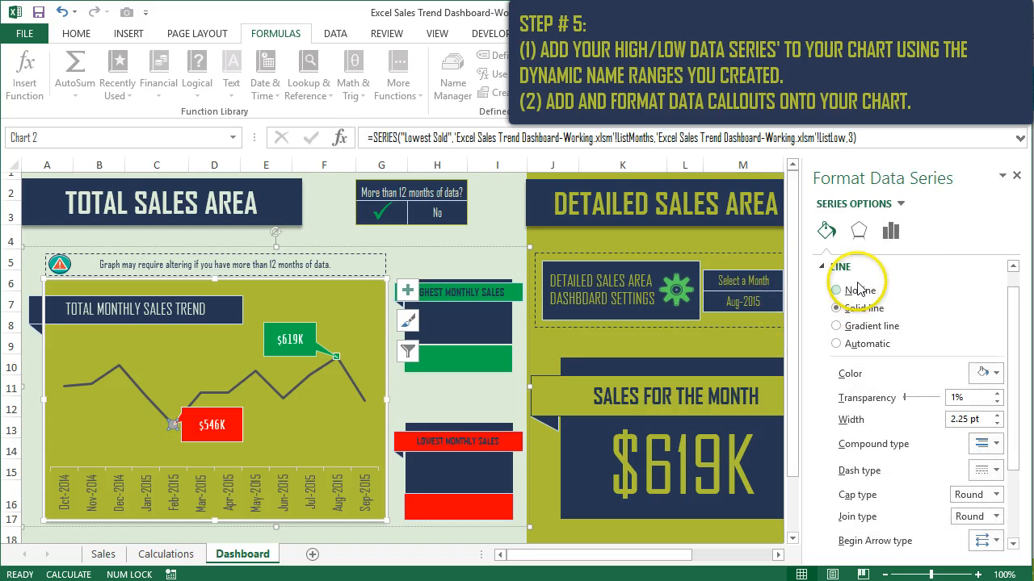
{"action": "left_click", "coordinate": [826, 231]}
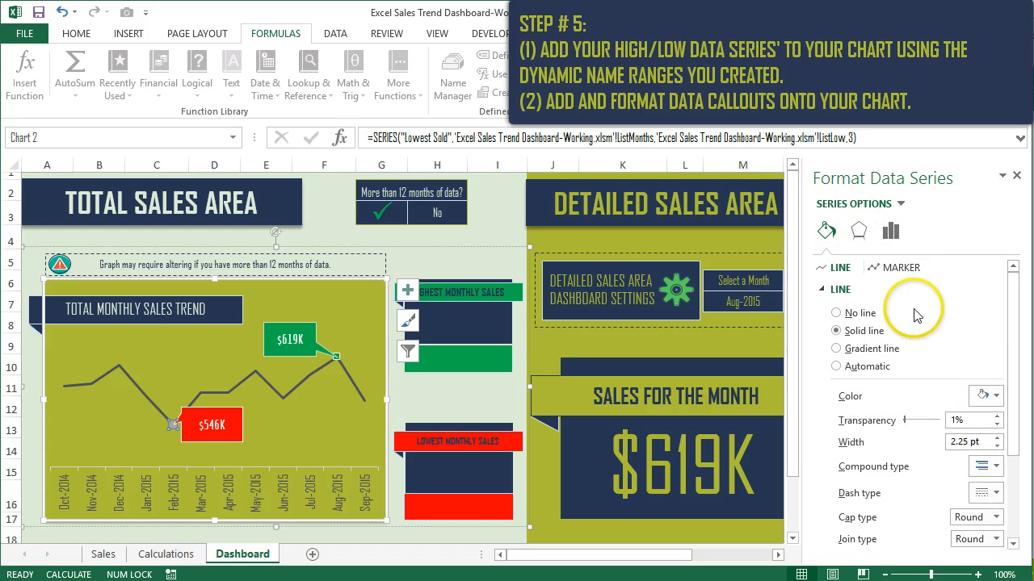
{"action": "left_click", "coordinate": [897, 267]}
{"action": "left_click", "coordinate": [838, 311]}
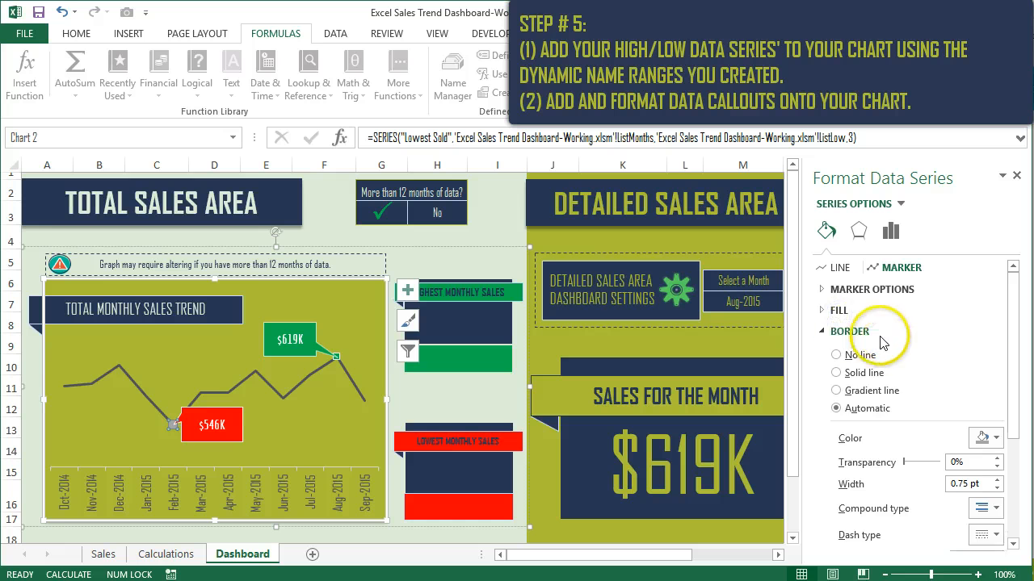
{"action": "left_click", "coordinate": [880, 313]}
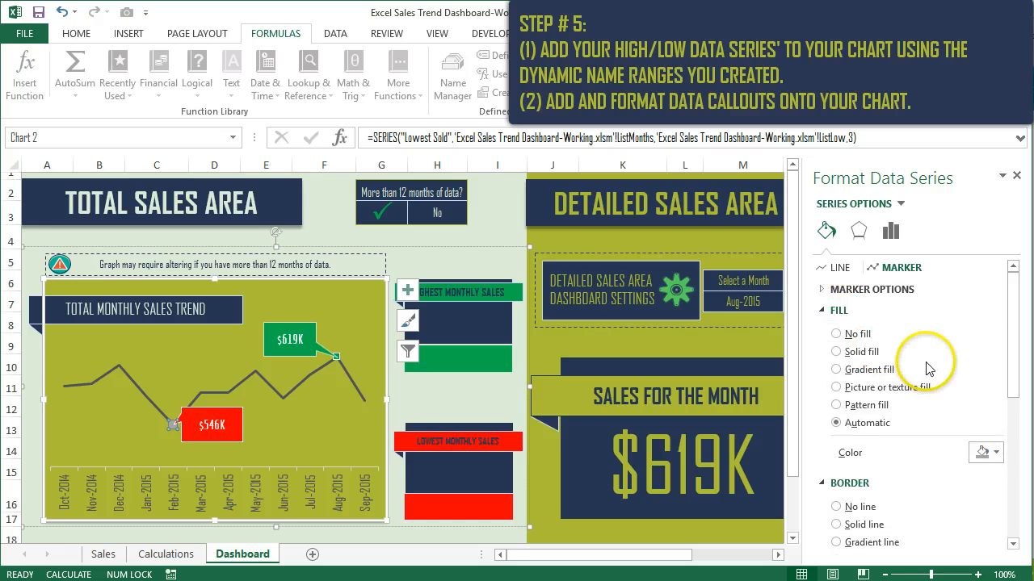
{"action": "left_click", "coordinate": [856, 352]}
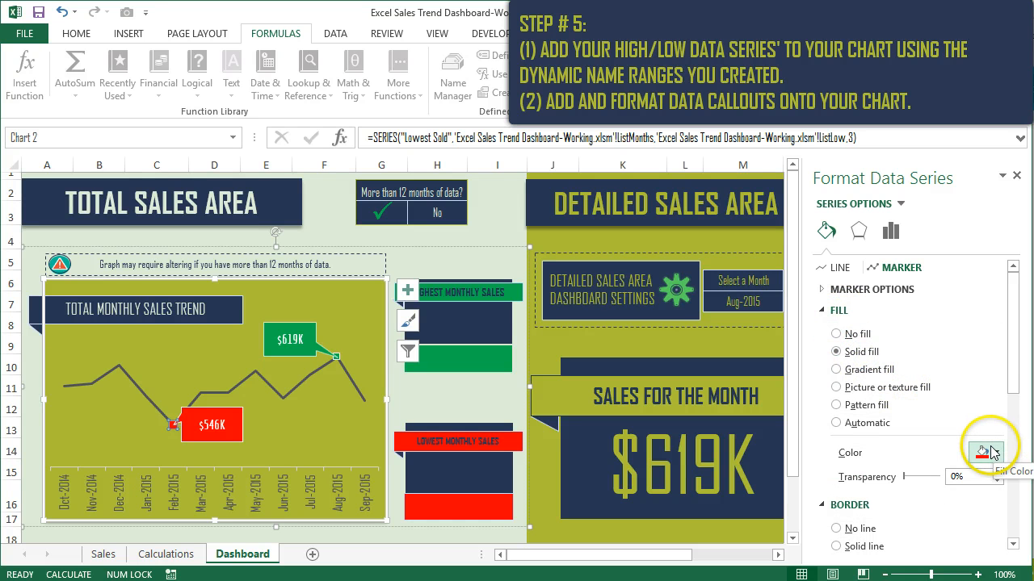
- Give the Lowest Sold series' marker a solid white border line
{"action": "scroll", "coordinate": [913, 387], "scroll_direction": "down", "scroll_amount": 2}
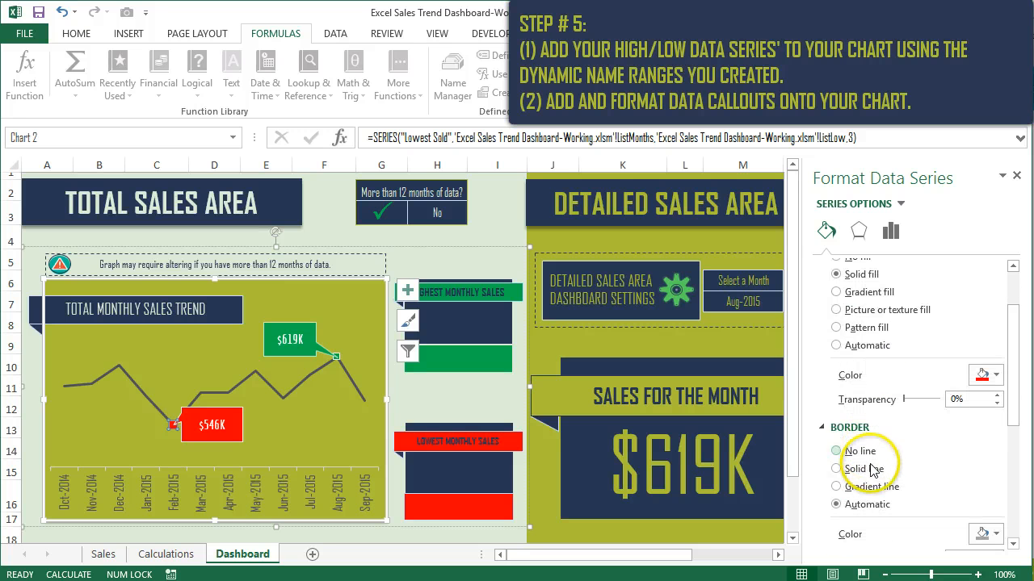
{"action": "left_click", "coordinate": [993, 534]}
{"action": "left_click", "coordinate": [935, 377]}
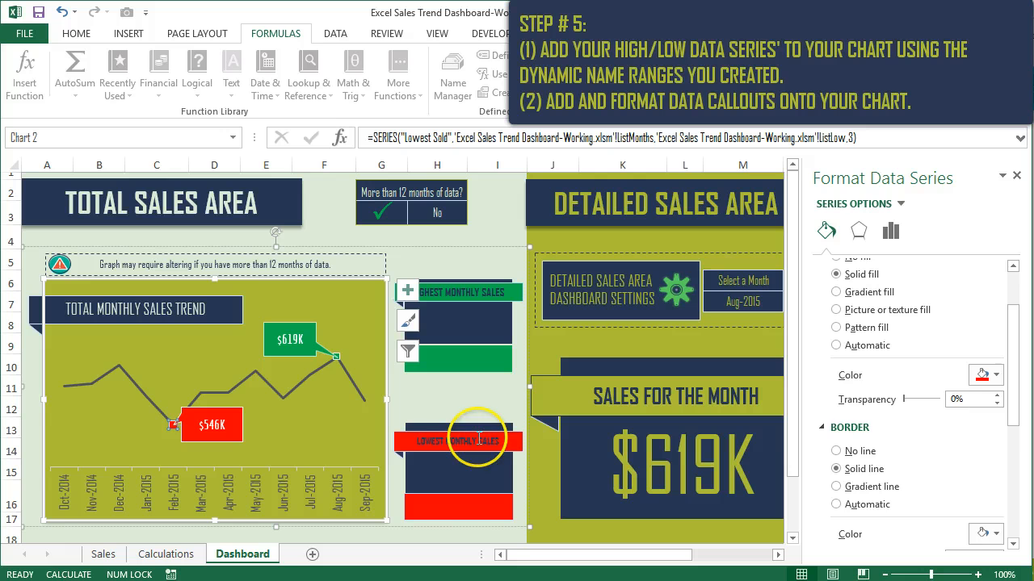
{"action": "left_click", "coordinate": [331, 428]}
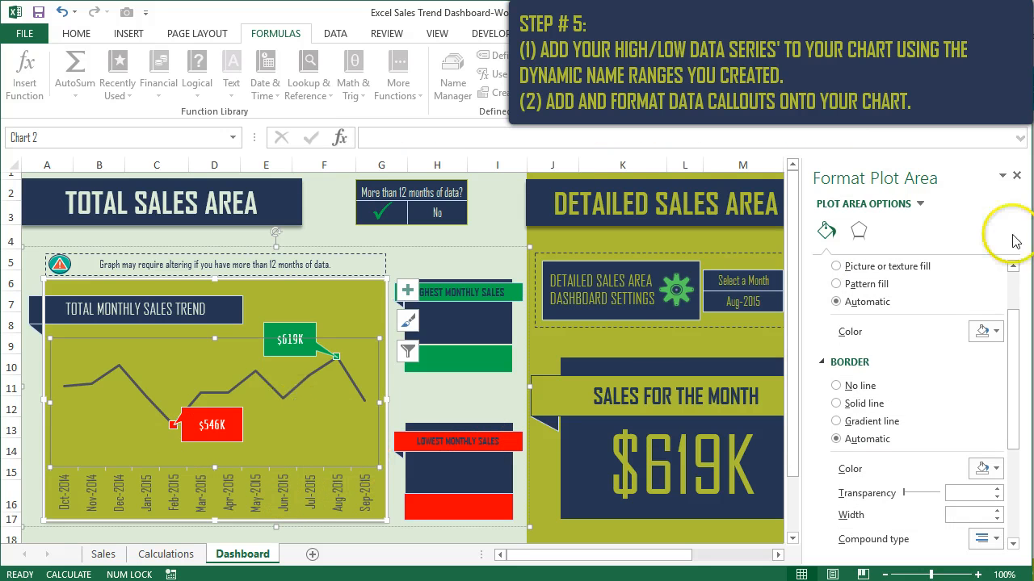
- Set the Lowest Sold callout's number format to the custom code [>=10000]$#,##0,"K";[<10000]$#,##0, not linked to source
{"action": "left_click", "coordinate": [234, 427]}
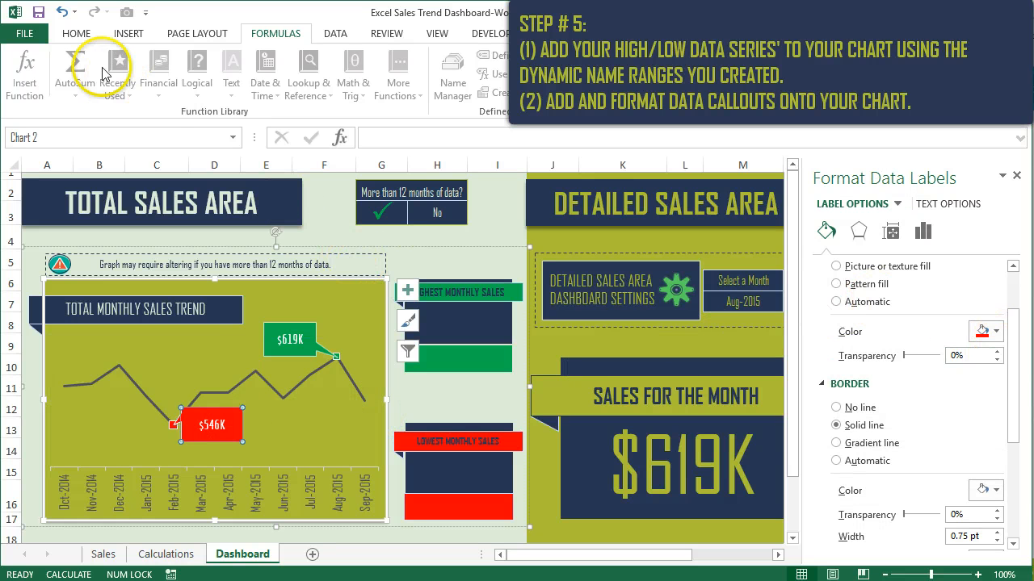
{"action": "left_click", "coordinate": [76, 33]}
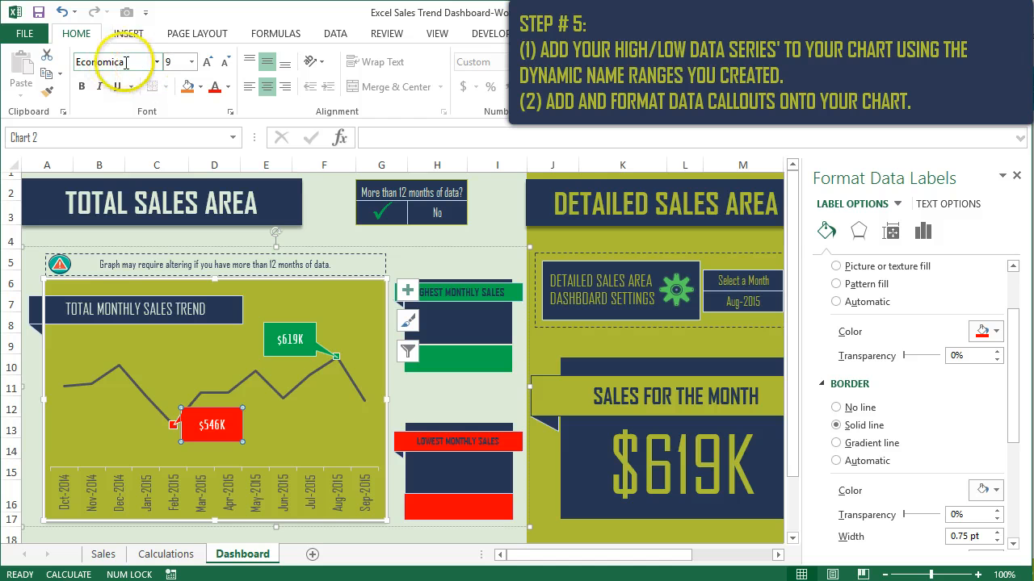
{"action": "left_click_drag", "start_coordinate": [1015, 332], "coordinate": [956, 361]}
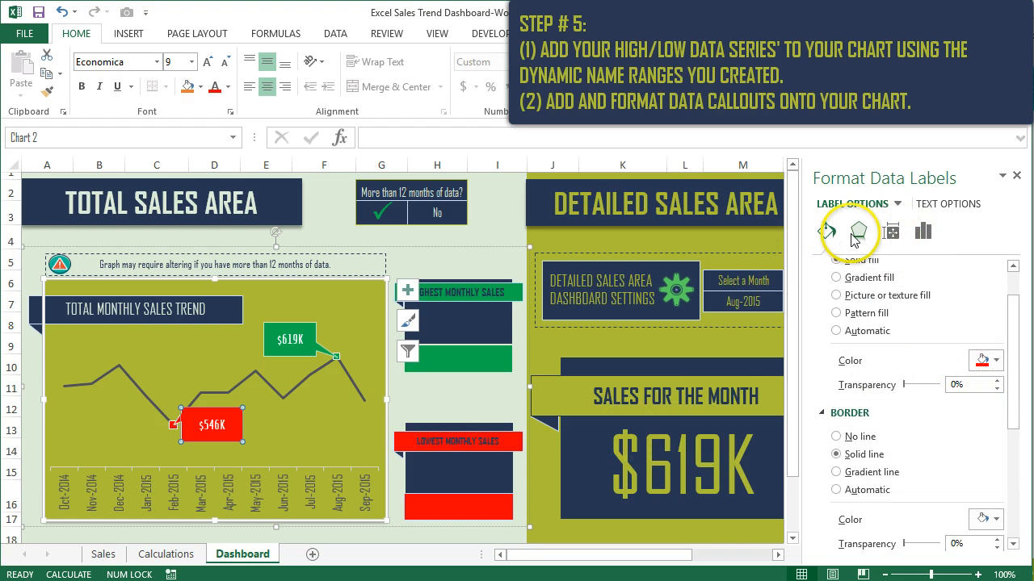
{"action": "left_click", "coordinate": [921, 233]}
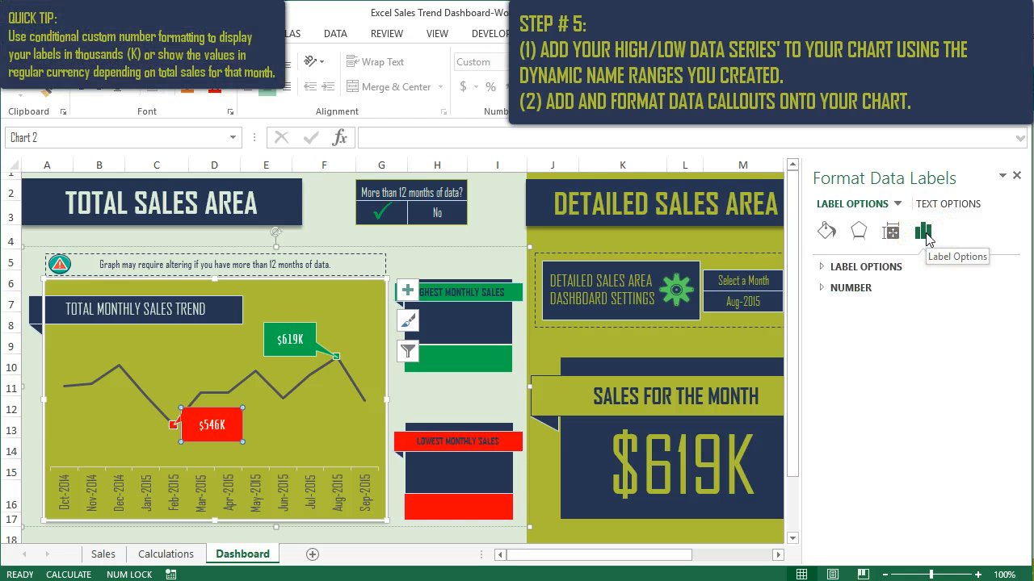
{"action": "left_click", "coordinate": [856, 288]}
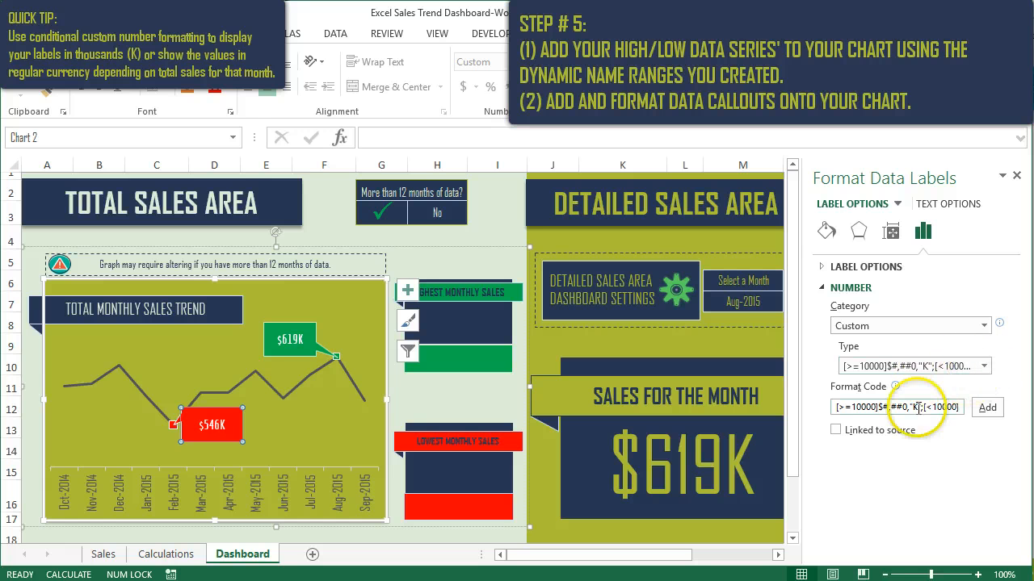
{"action": "left_click", "coordinate": [836, 431]}
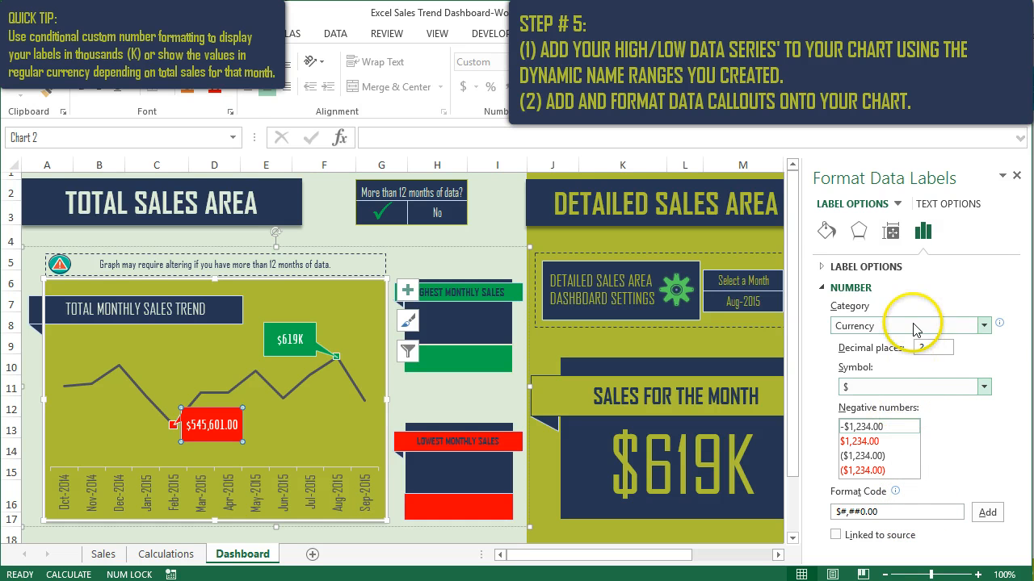
{"action": "left_click", "coordinate": [984, 326]}
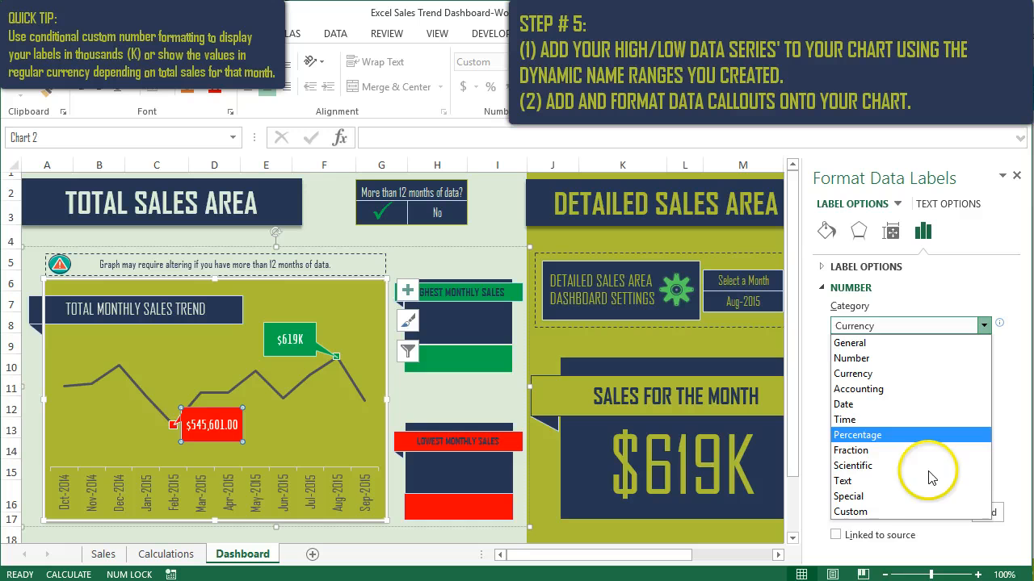
{"action": "left_click", "coordinate": [900, 512]}
{"action": "left_click", "coordinate": [984, 365]}
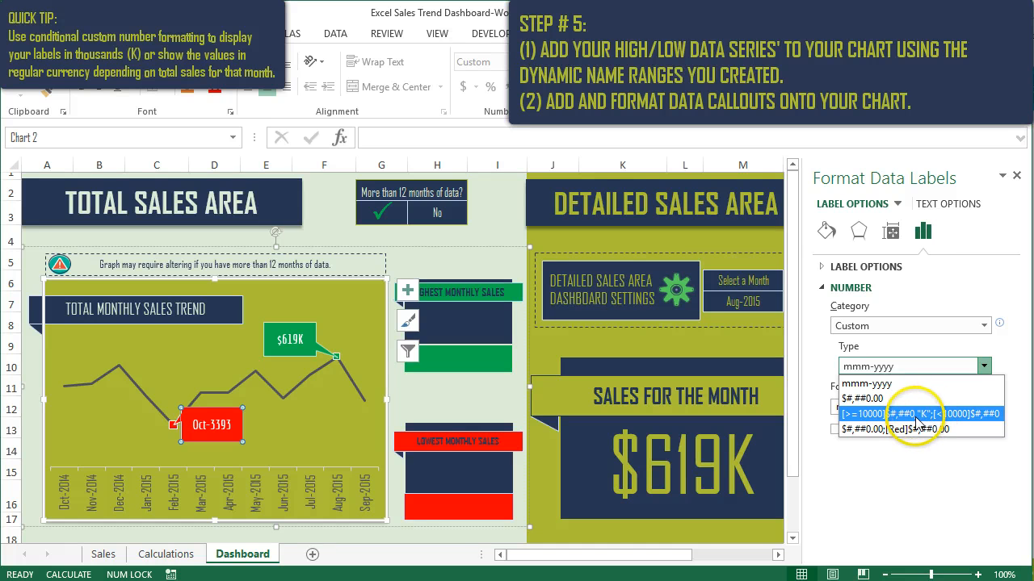
{"action": "left_click", "coordinate": [983, 413]}
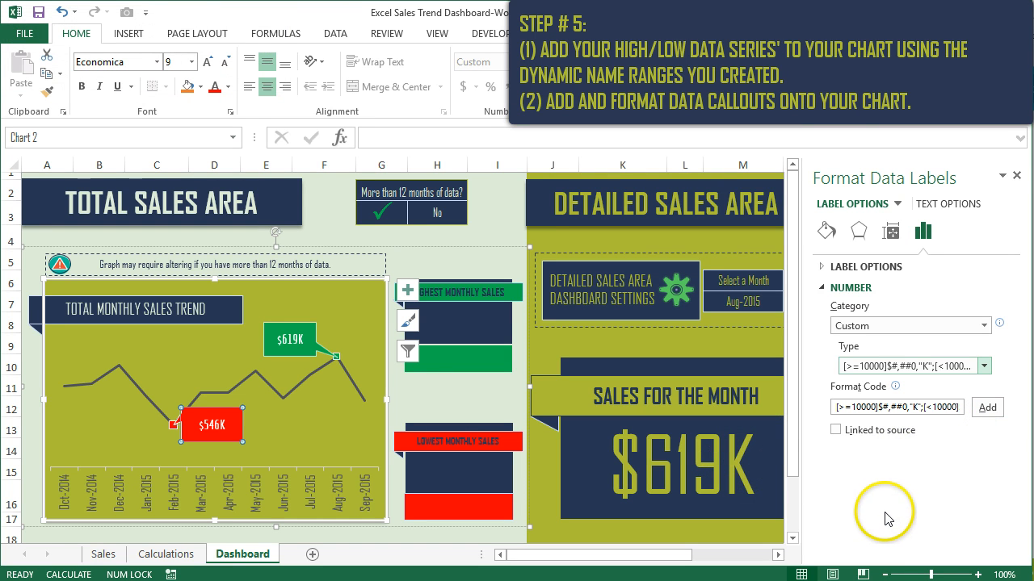
{"action": "left_click", "coordinate": [828, 234]}
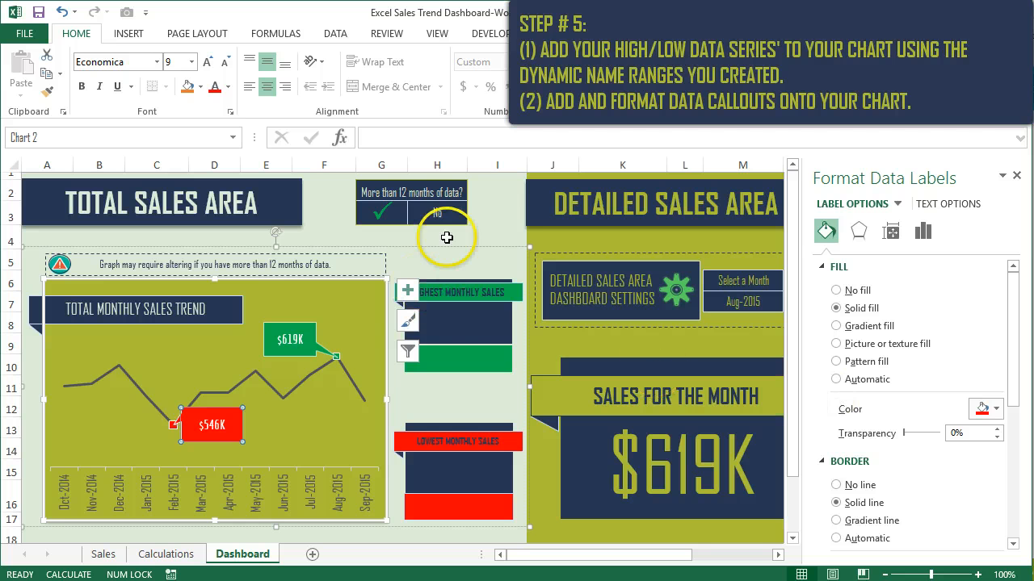
{"action": "left_click", "coordinate": [500, 228]}
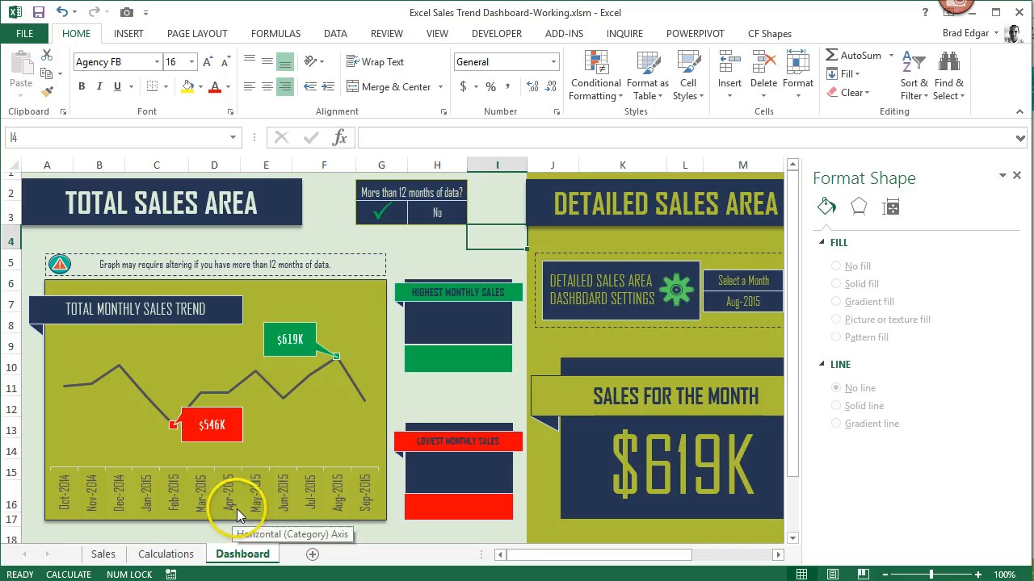
- Close the formatting pane and append a blank row to the end of the table on the Sales sheet
{"action": "left_click", "coordinate": [90, 557]}
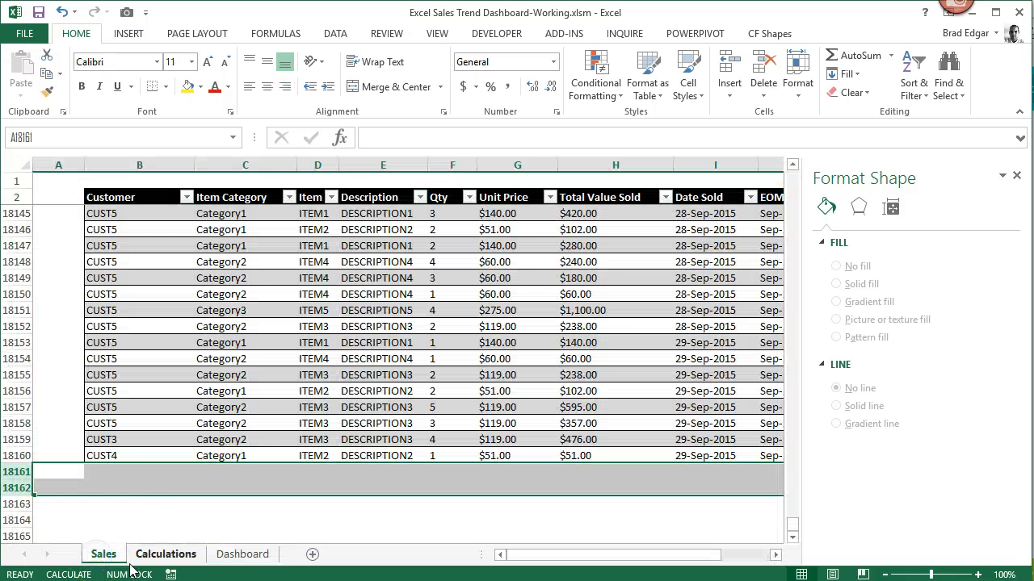
{"action": "left_click", "coordinate": [117, 469]}
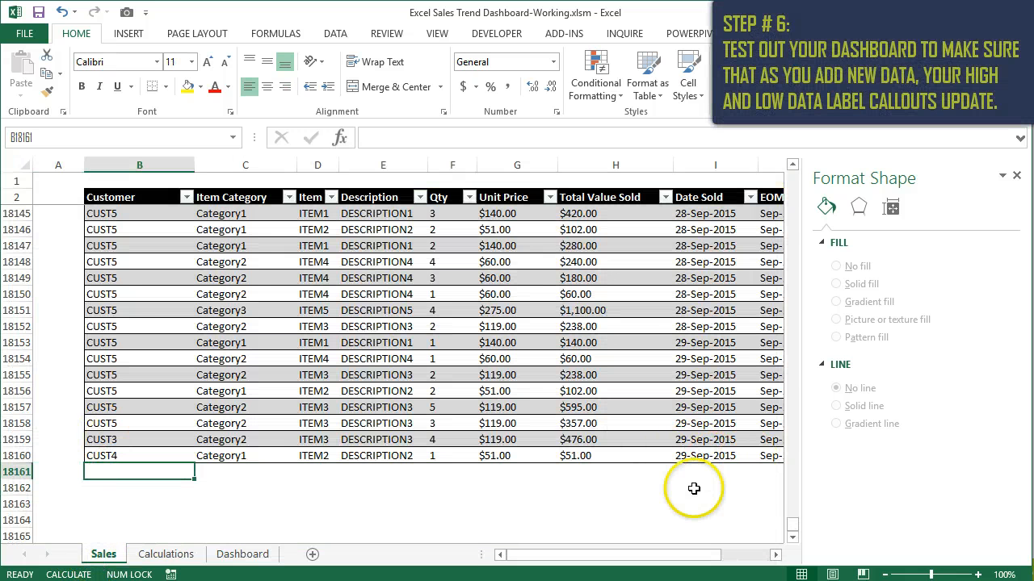
{"action": "left_click", "coordinate": [1016, 175]}
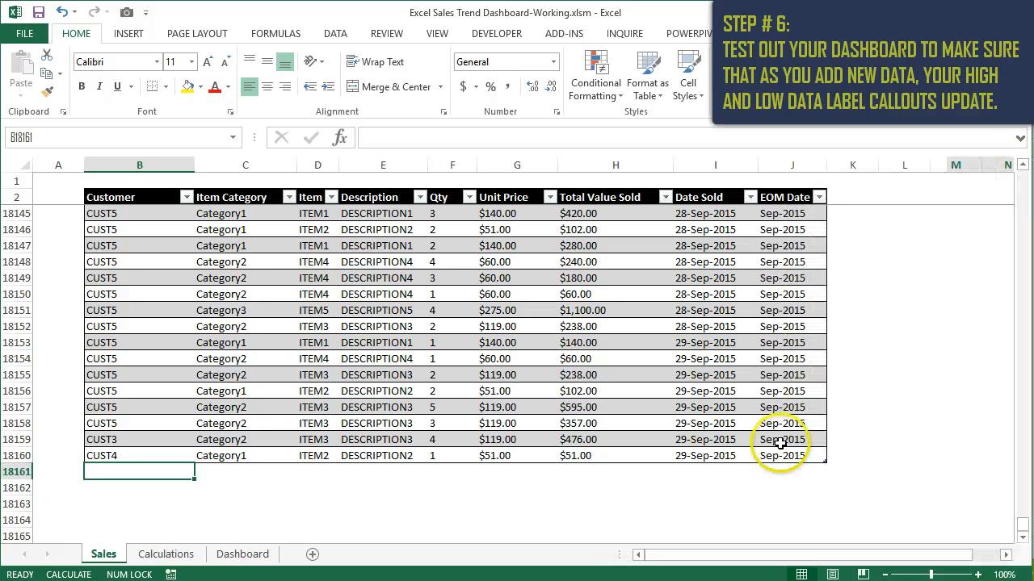
{"action": "left_click", "coordinate": [796, 456]}
{"action": "key", "text": "Tab"}
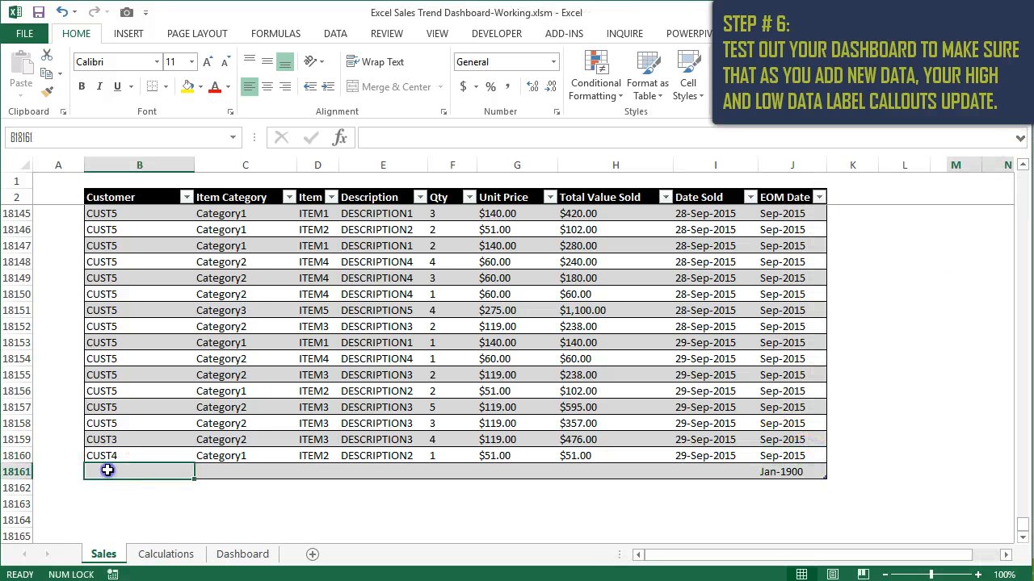
- Fill the new row 18161 with the customer, item category, item, description and quantity from the row above
{"action": "key", "text": "ctrl+d"}
{"action": "left_click", "coordinate": [230, 473]}
{"action": "key", "text": "ctrl+d"}
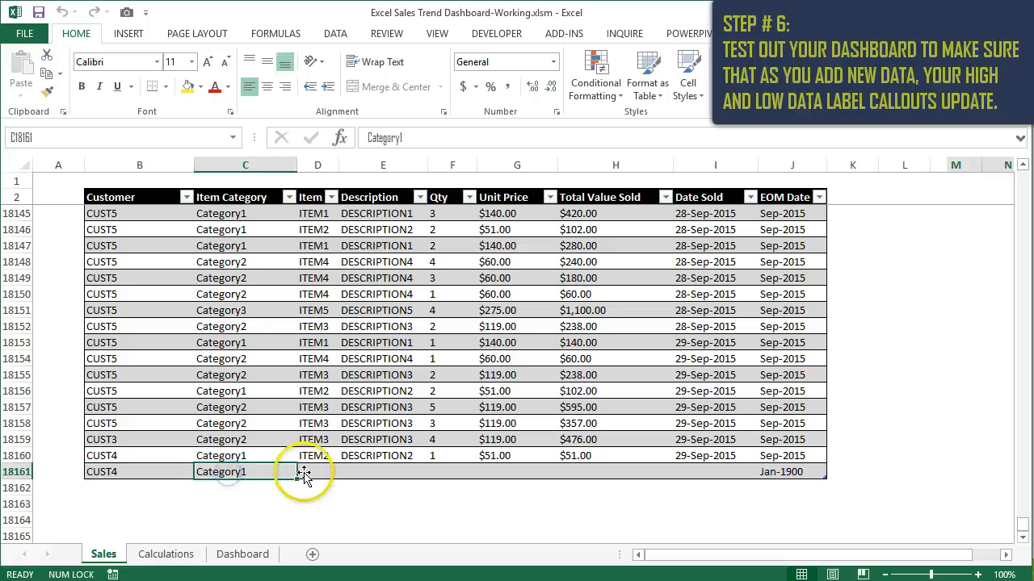
{"action": "left_click", "coordinate": [323, 473]}
{"action": "key", "text": "ctrl+d"}
{"action": "left_click", "coordinate": [363, 472]}
{"action": "key", "text": "ctrl+d"}
{"action": "left_click", "coordinate": [450, 473]}
{"action": "key", "text": "ctrl+d"}
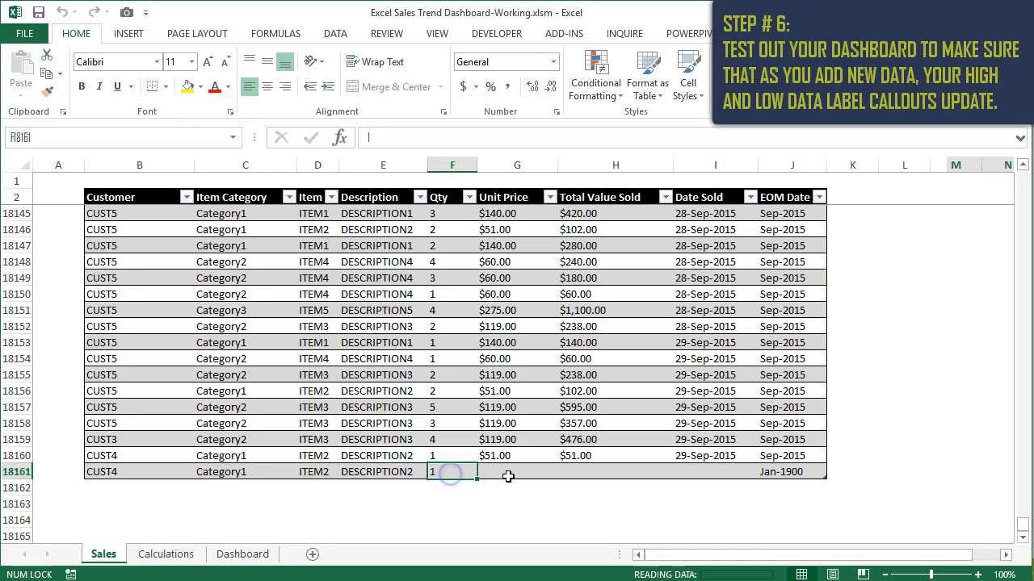
- Enter a unit price and total value sold of 900000 and date sold 10/18/2015 in row 18161, and check the Dashboard chart
{"action": "left_click", "coordinate": [508, 474]}
{"action": "type", "text": "8"}
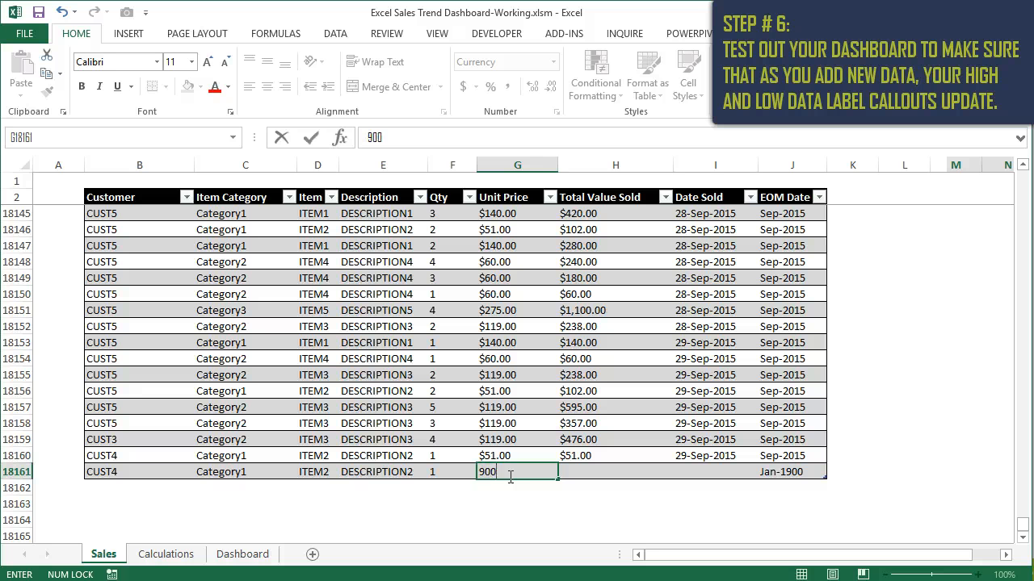
{"action": "type", "text": "00000"}
{"action": "key", "text": "Tab"}
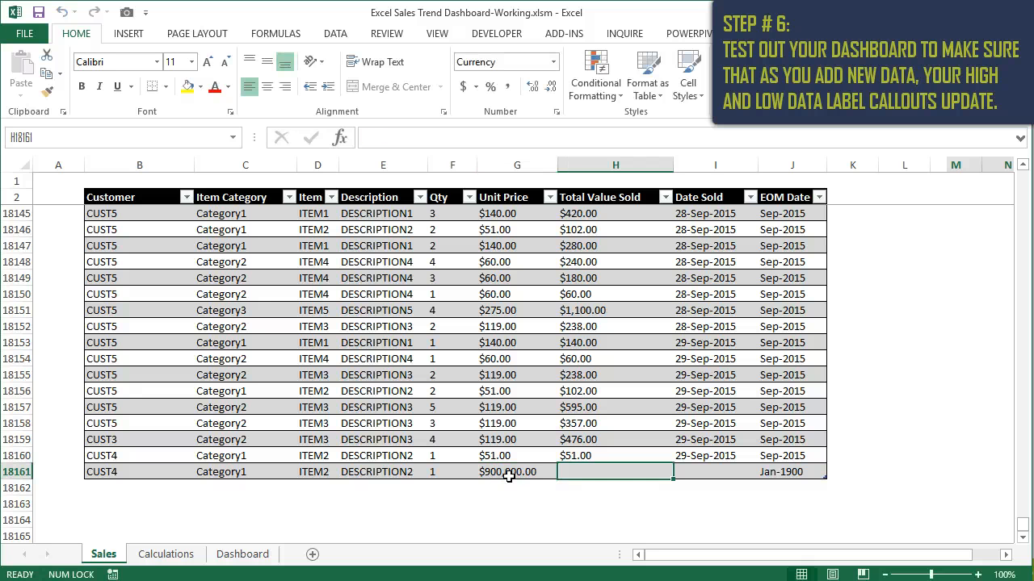
{"action": "type", "text": "900,000"}
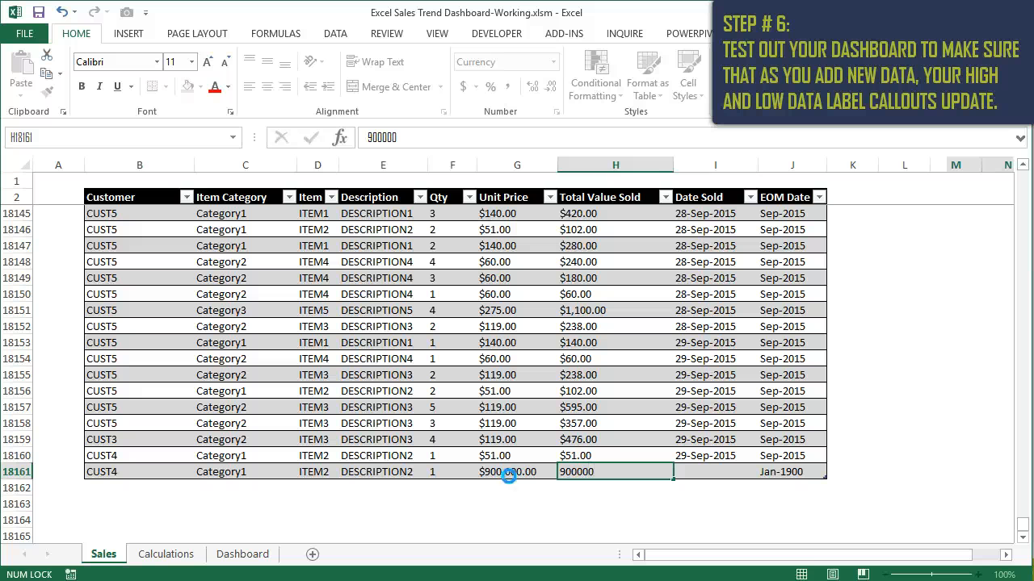
{"action": "key", "text": "Tab"}
{"action": "type", "text": "10/18/2015"}
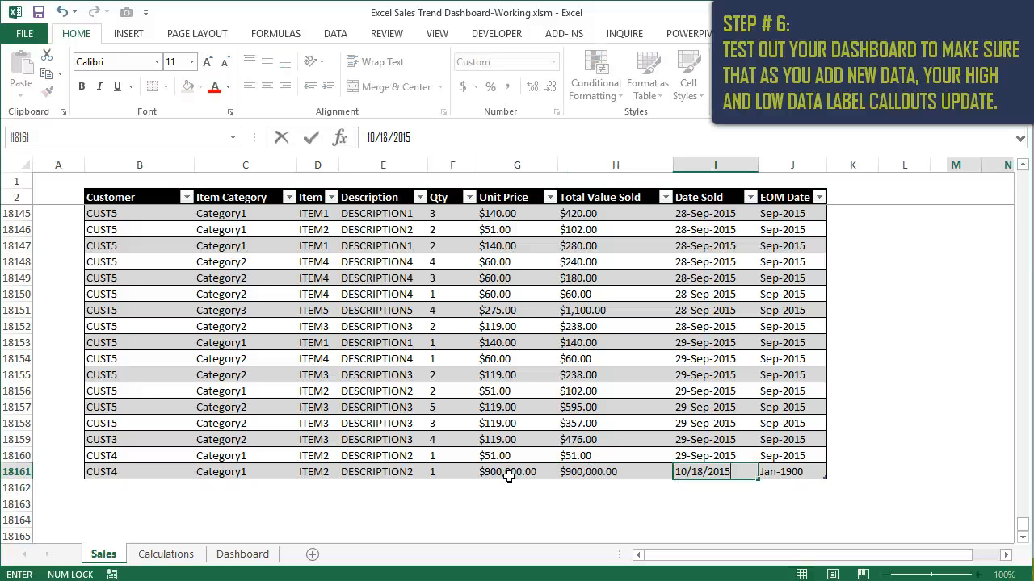
{"action": "key", "text": "Tab"}
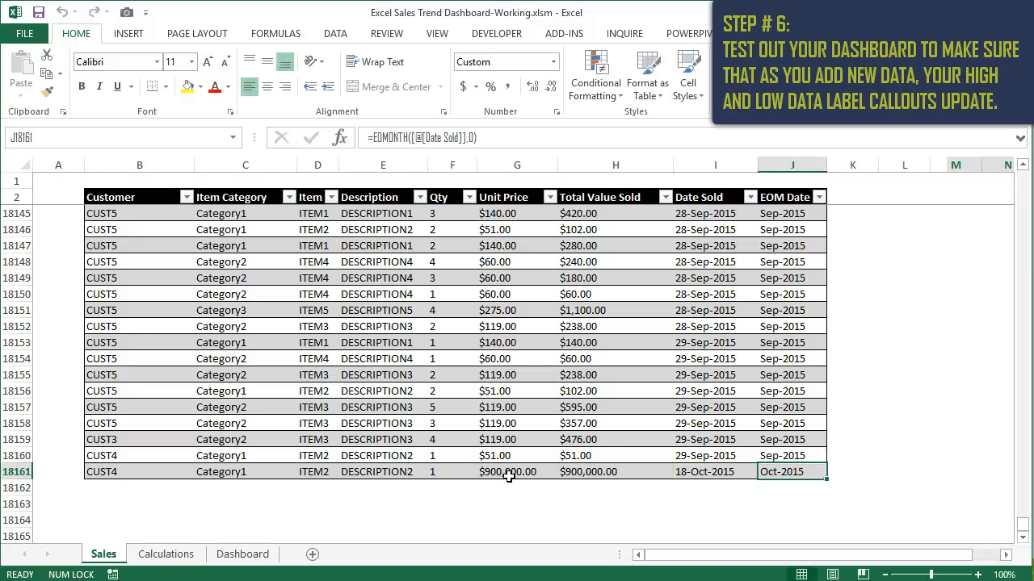
{"action": "left_click", "coordinate": [252, 555]}
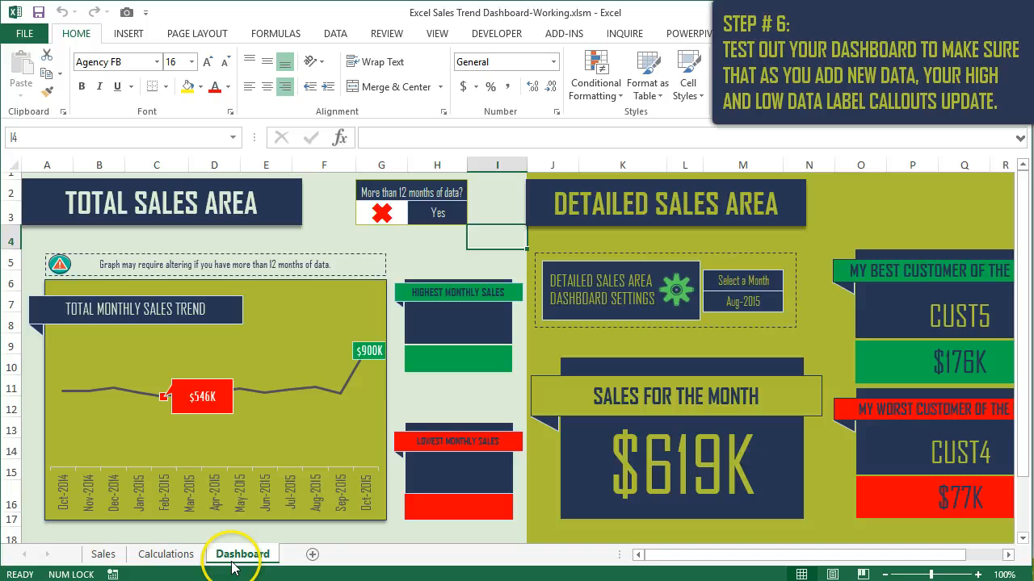
- Delete the test sales row 18161 from the Sales sheet and return to the Dashboard sheet
{"action": "left_click", "coordinate": [103, 554]}
{"action": "left_click", "coordinate": [17, 472]}
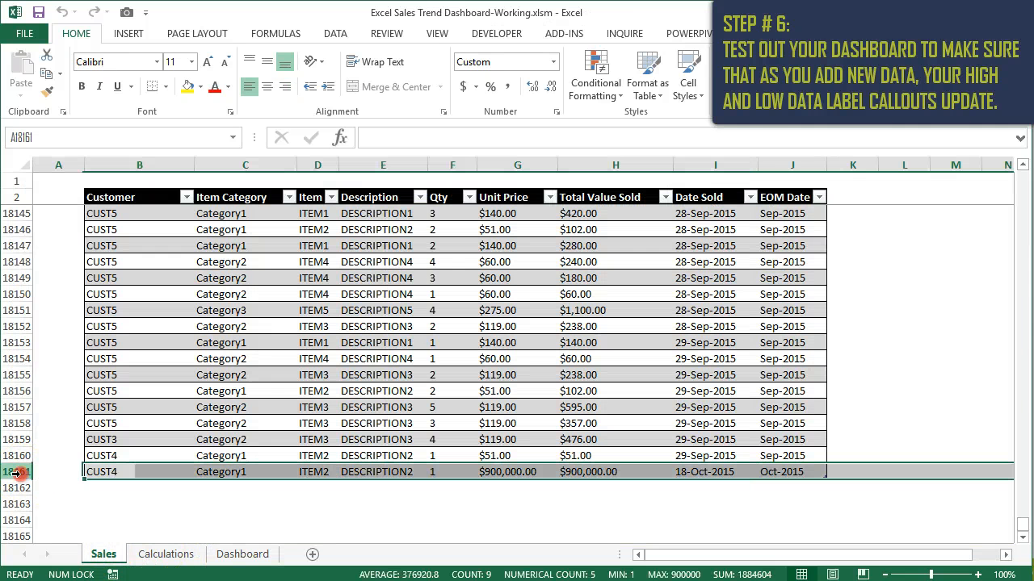
{"action": "right_click", "coordinate": [16, 472]}
{"action": "left_click", "coordinate": [85, 358]}
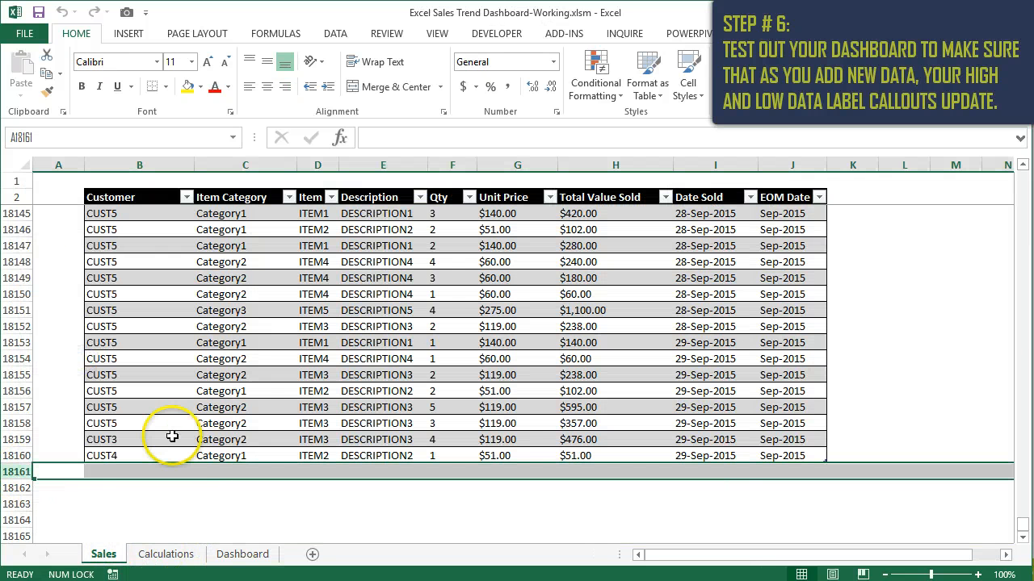
{"action": "left_click", "coordinate": [166, 554]}
{"action": "left_click", "coordinate": [260, 555]}
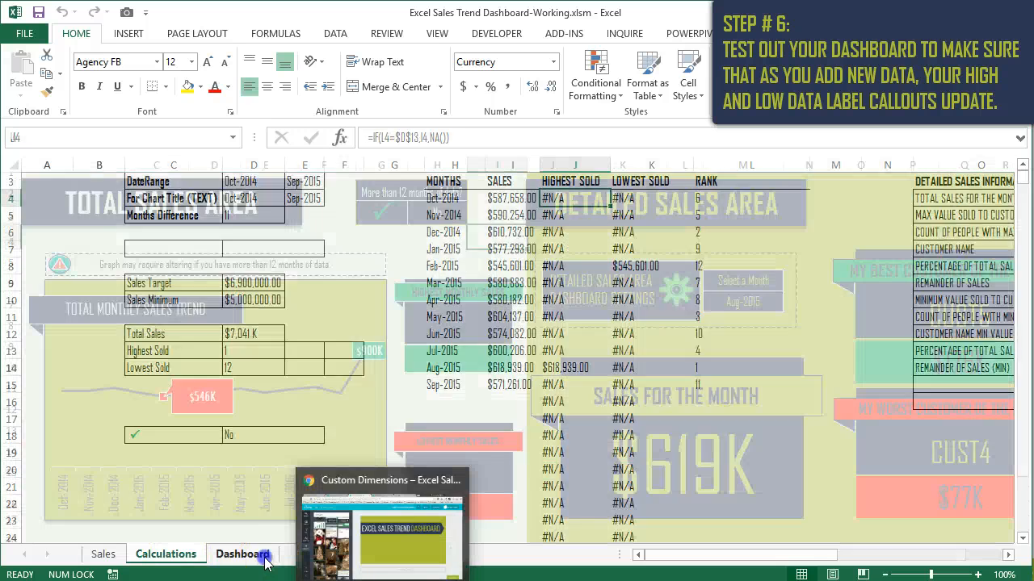